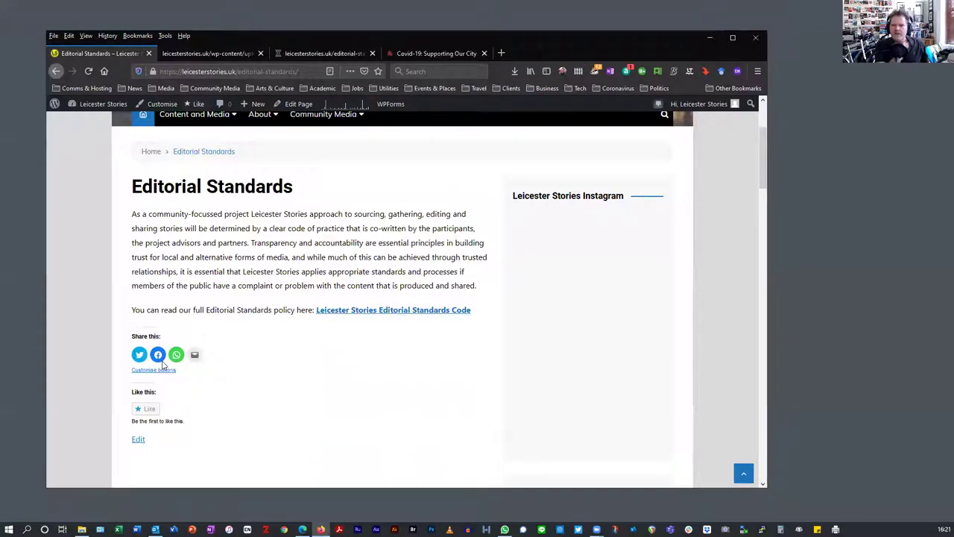
# View the prefilled tweet sharing the Editorial Standards page, discard it, close the blank PDF tab and return to the page.
pyautogui.click(313, 53)
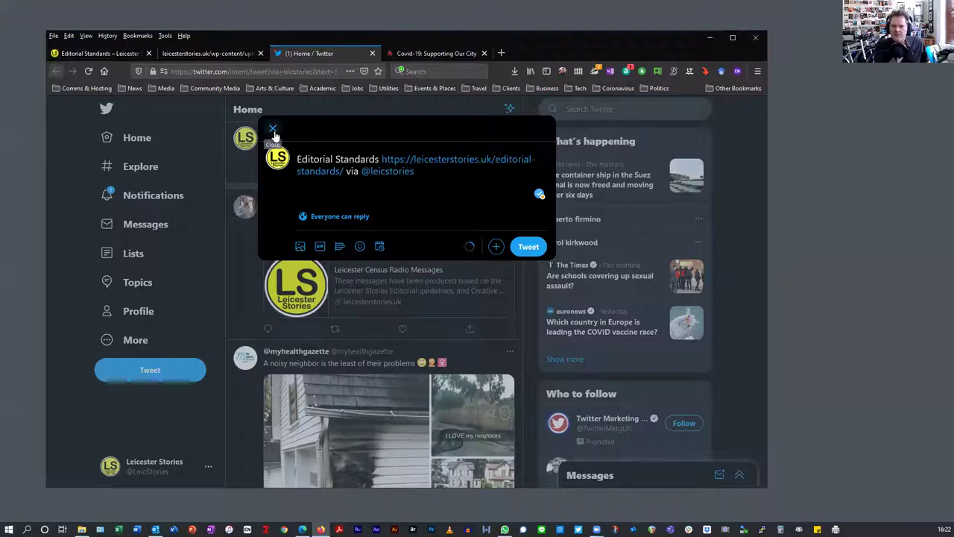
pyautogui.click(273, 130)
pyautogui.click(225, 54)
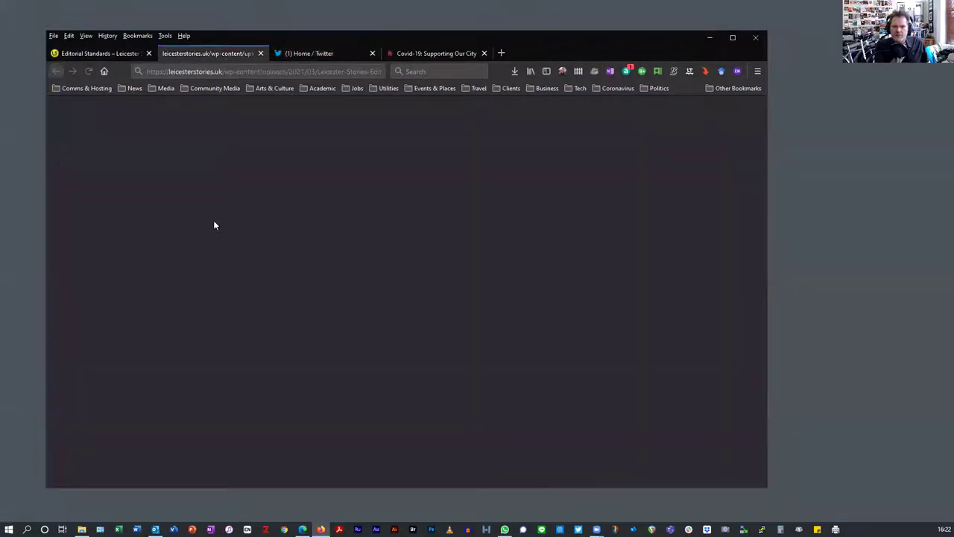
pyautogui.click(259, 53)
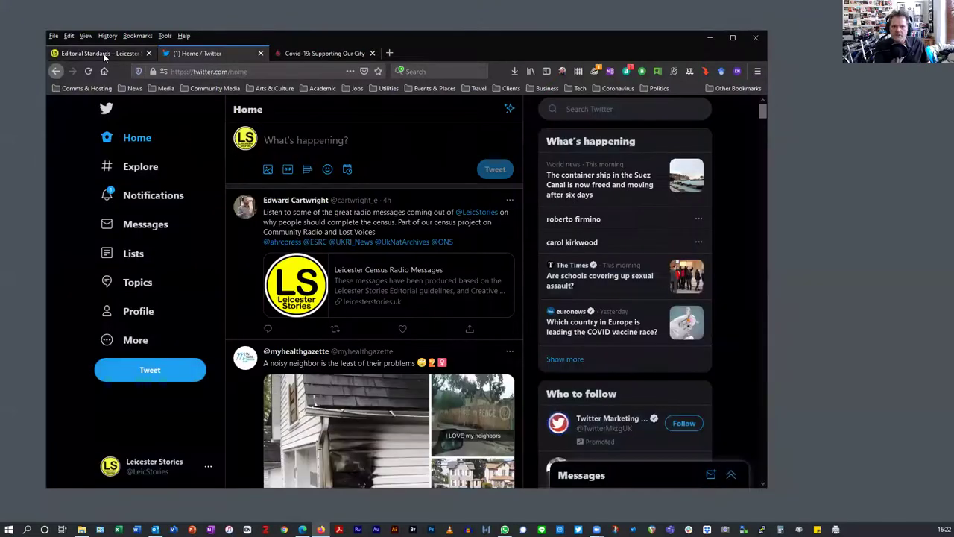
pyautogui.click(97, 53)
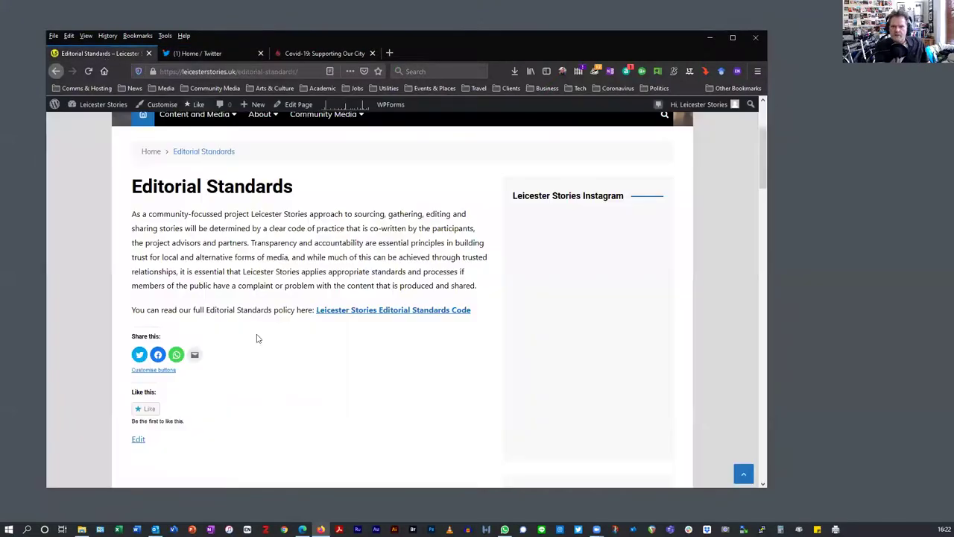
# Open the Editorial Standards page's Facebook and WhatsApp share links in new tabs.
pyautogui.rightClick(158, 357)
pyautogui.click(164, 362)
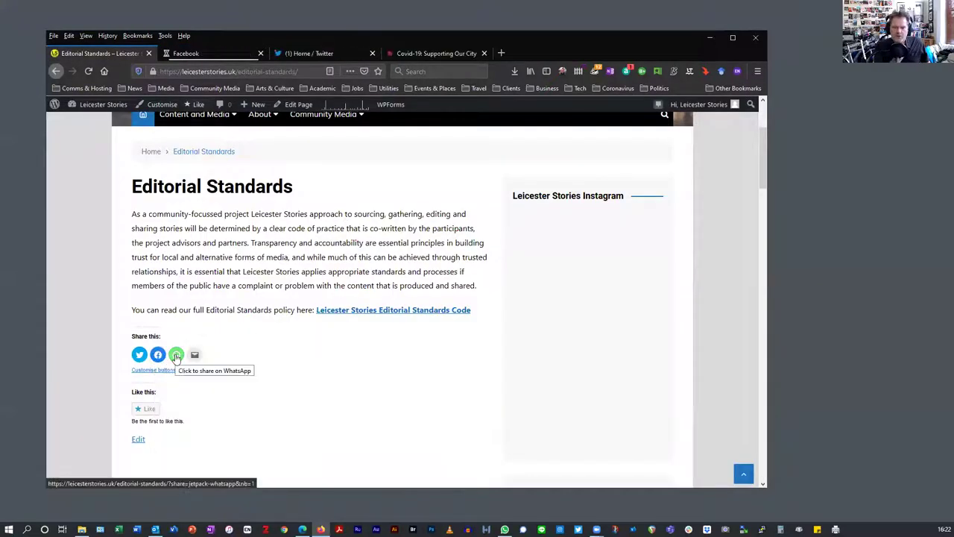
pyautogui.rightClick(177, 357)
pyautogui.click(202, 363)
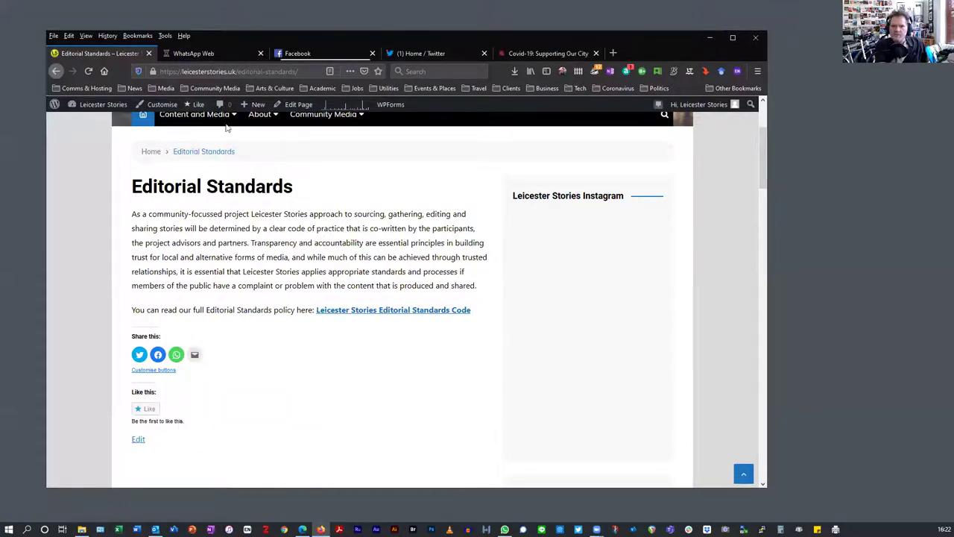
# View the WhatsApp and Facebook share pages, close both tabs and return to the Editorial Standards page.
pyautogui.click(189, 56)
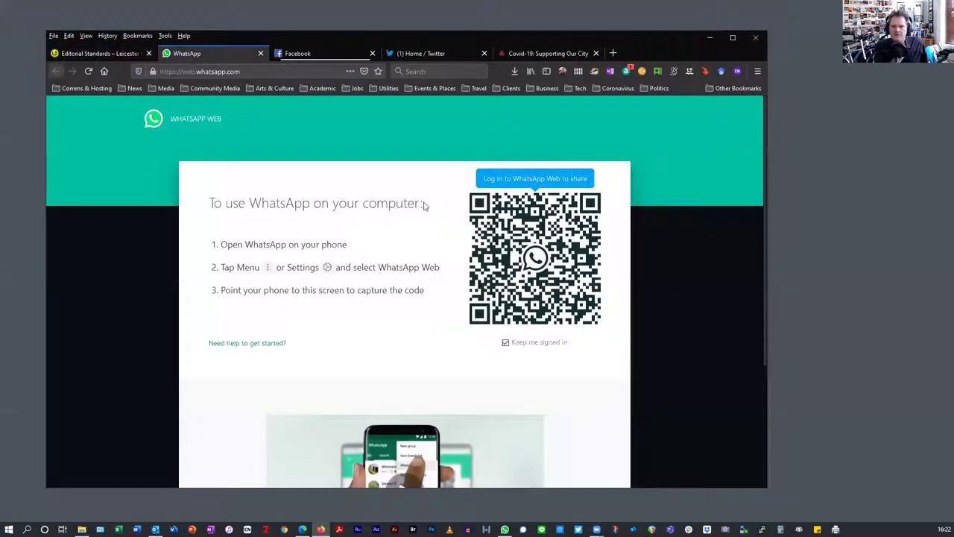
pyautogui.click(260, 55)
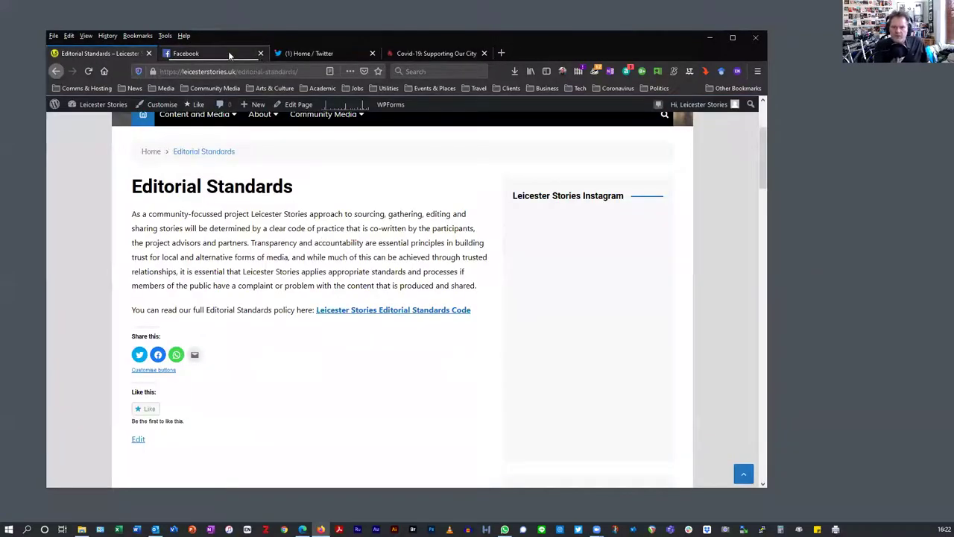
pyautogui.click(228, 58)
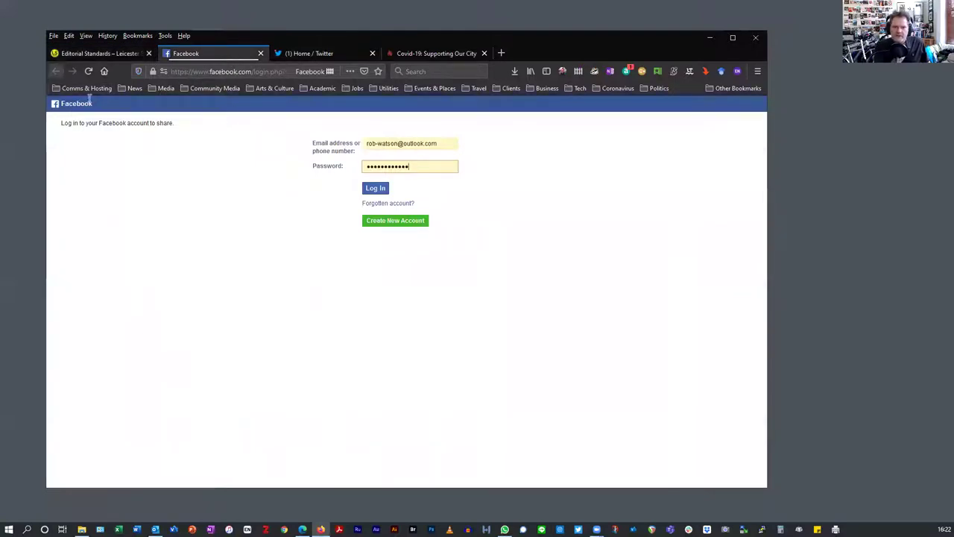
pyautogui.click(260, 56)
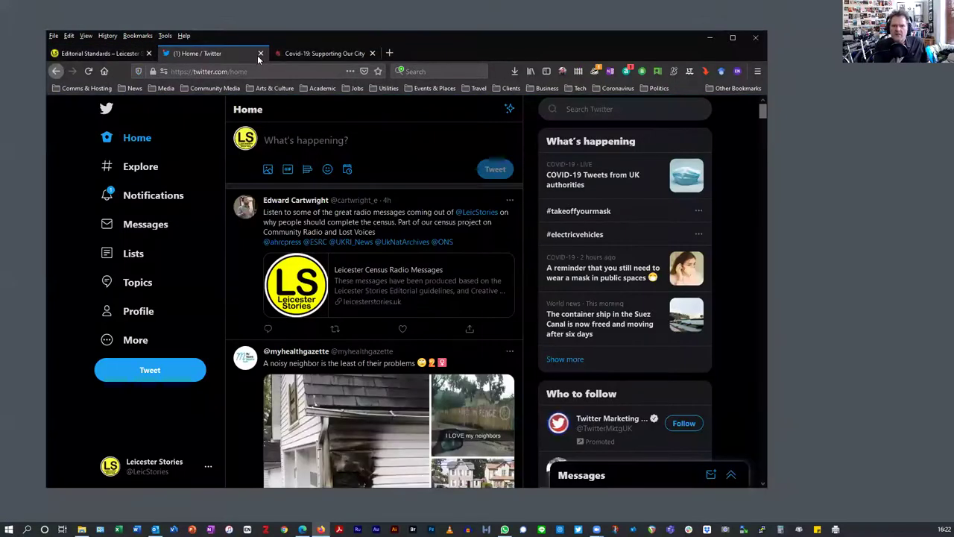
pyautogui.click(92, 56)
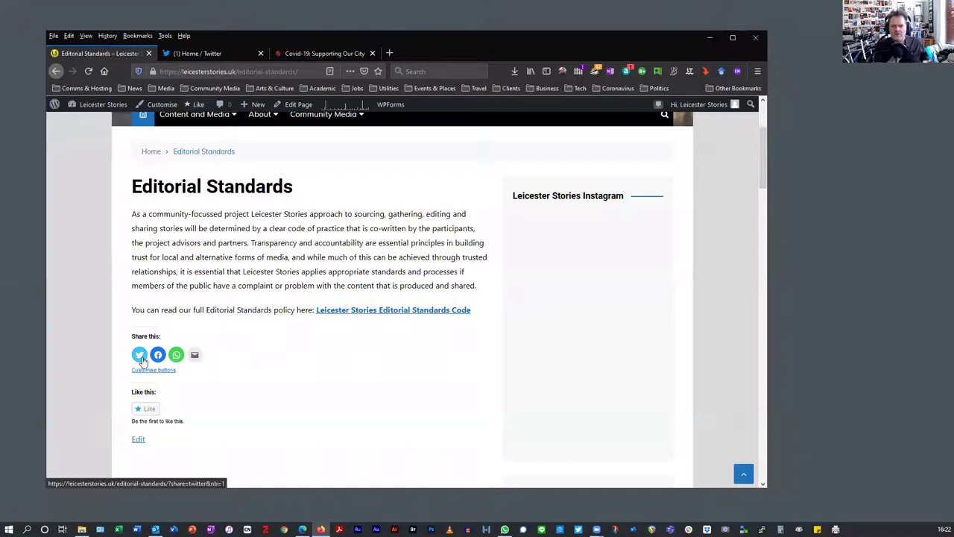
# Open the site's Instagram and YouTube profile links from the page header in new tabs.
pyautogui.scroll(2, 485, 425)
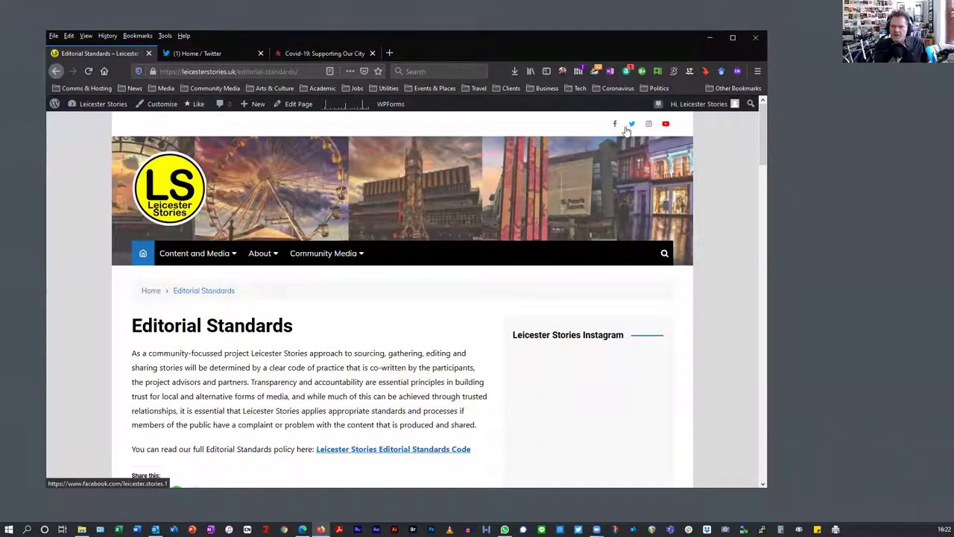
pyautogui.rightClick(649, 127)
pyautogui.click(663, 134)
pyautogui.rightClick(666, 125)
pyautogui.click(677, 136)
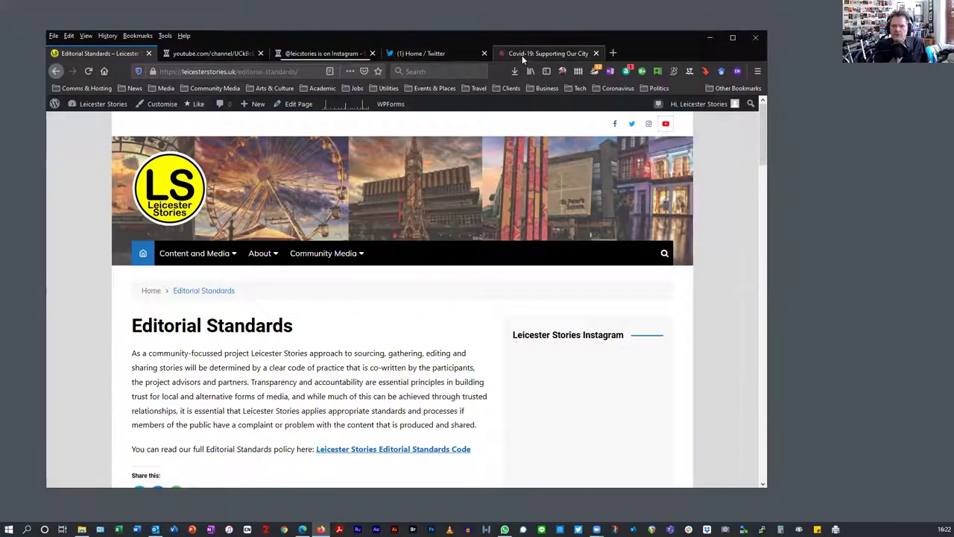
# Look through the Leicester Stories Instagram posts and YouTube channel, and return to the Editorial Standards page.
pyautogui.click(305, 55)
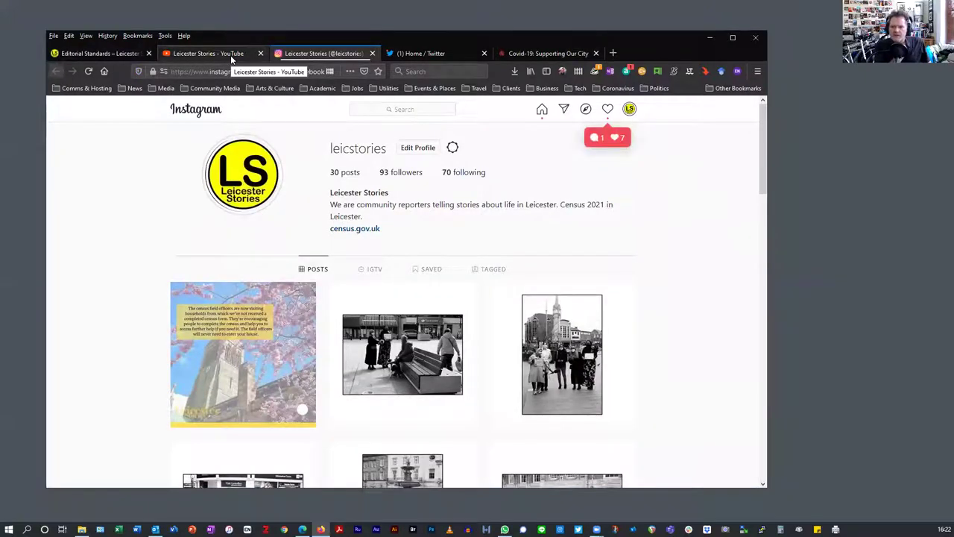
pyautogui.scroll(-6, 119, 394)
pyautogui.scroll(-3, 127, 373)
pyautogui.scroll(3, 132, 353)
pyautogui.click(212, 53)
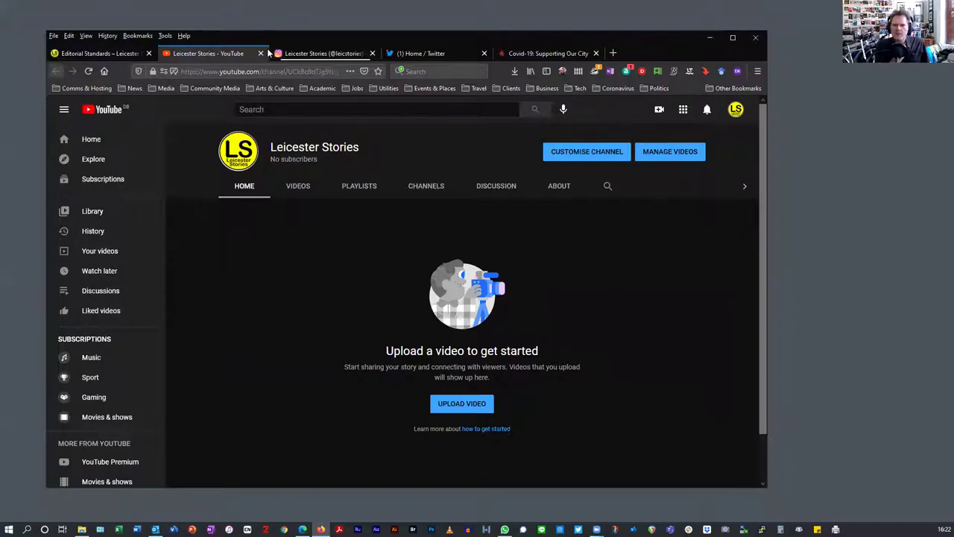
pyautogui.click(94, 54)
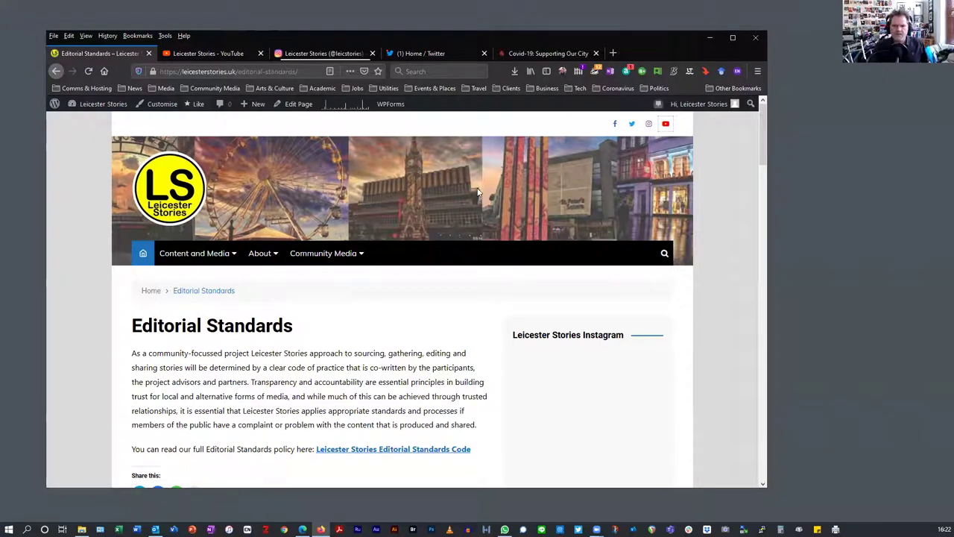
# Close the YouTube, Instagram, Twitter and Covid-19 tabs, keeping only the Editorial Standards page open.
pyautogui.scroll(-3, 625, 334)
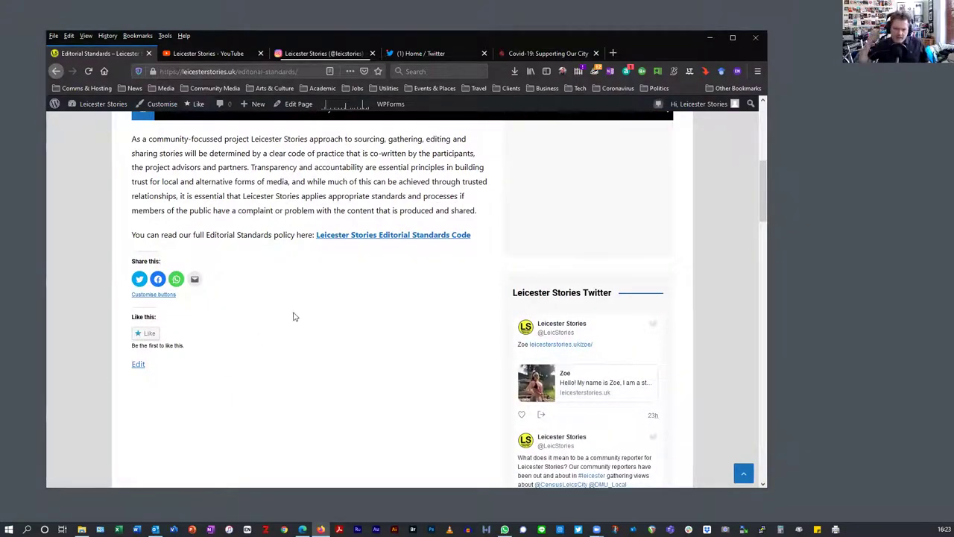
pyautogui.scroll(3, 289, 320)
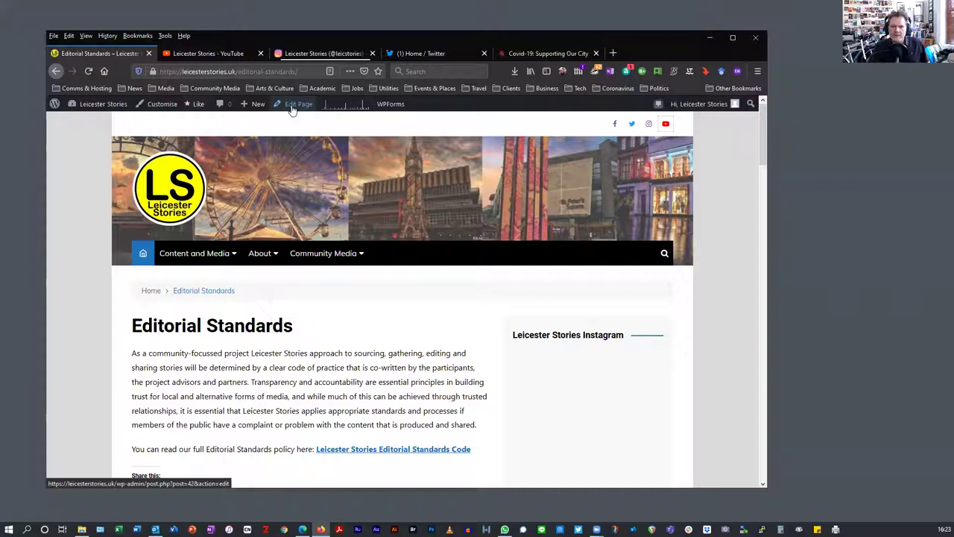
pyautogui.click(260, 53)
pyautogui.click(261, 52)
pyautogui.click(261, 53)
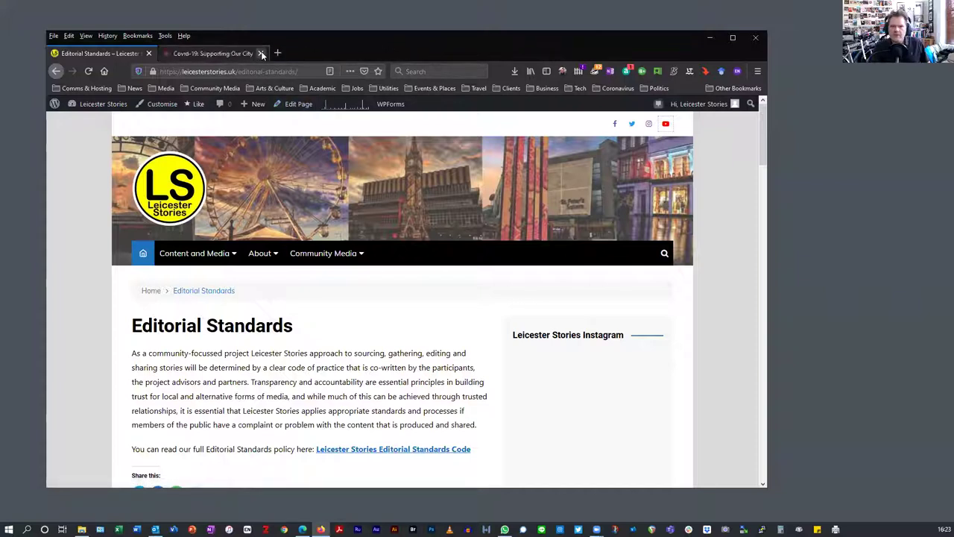
pyautogui.click(261, 53)
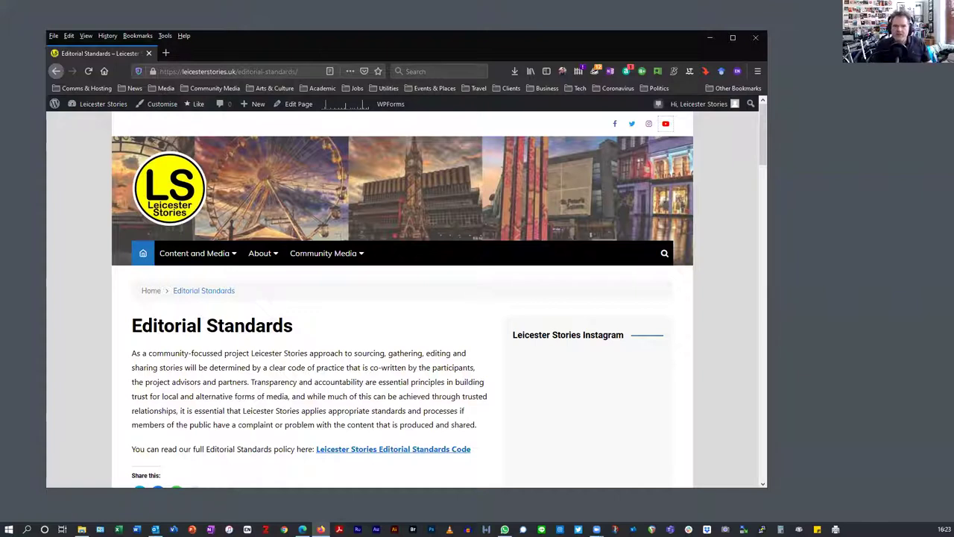
# Open the Editorial Standards page for editing and compare its Text and Visual modes, leaving the Visual editor active.
pyautogui.click(293, 106)
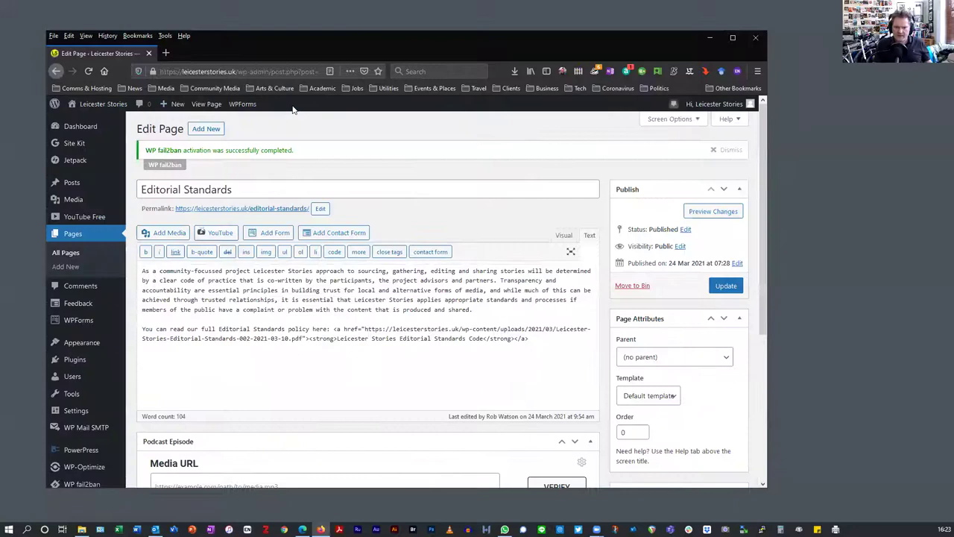
pyautogui.click(565, 242)
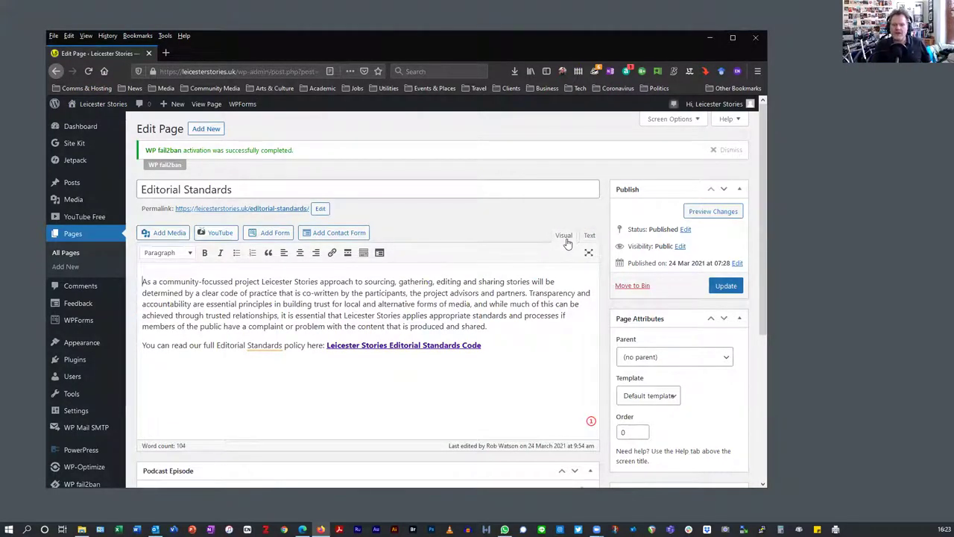
pyautogui.click(589, 235)
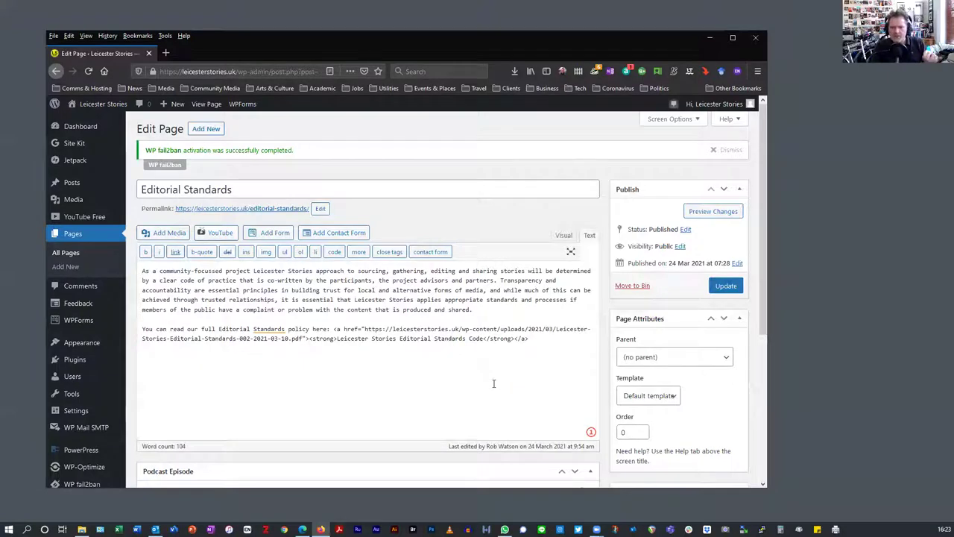
pyautogui.click(561, 236)
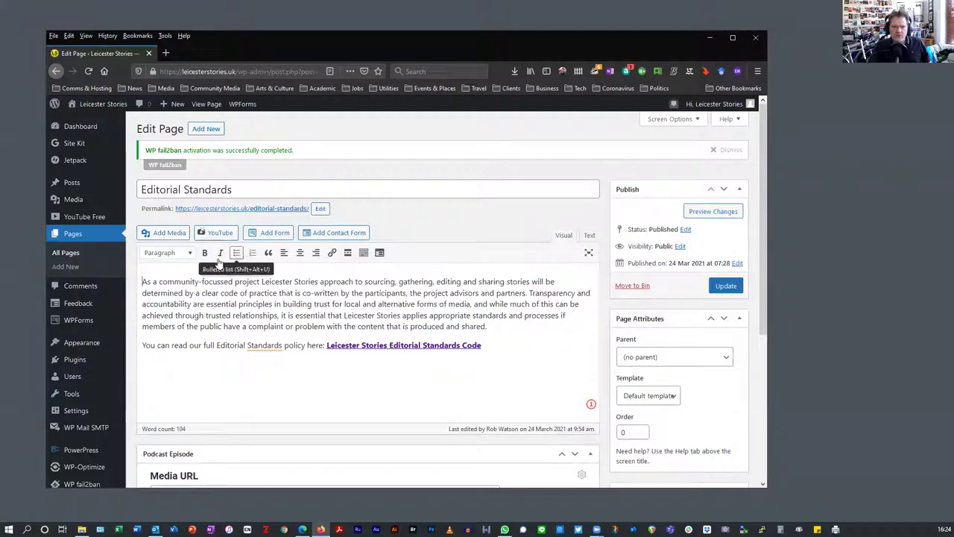
# Check the paragraph styles, try block quote and centre alignment on the first paragraph, and restore its left-aligned plain formatting.
pyautogui.click(187, 253)
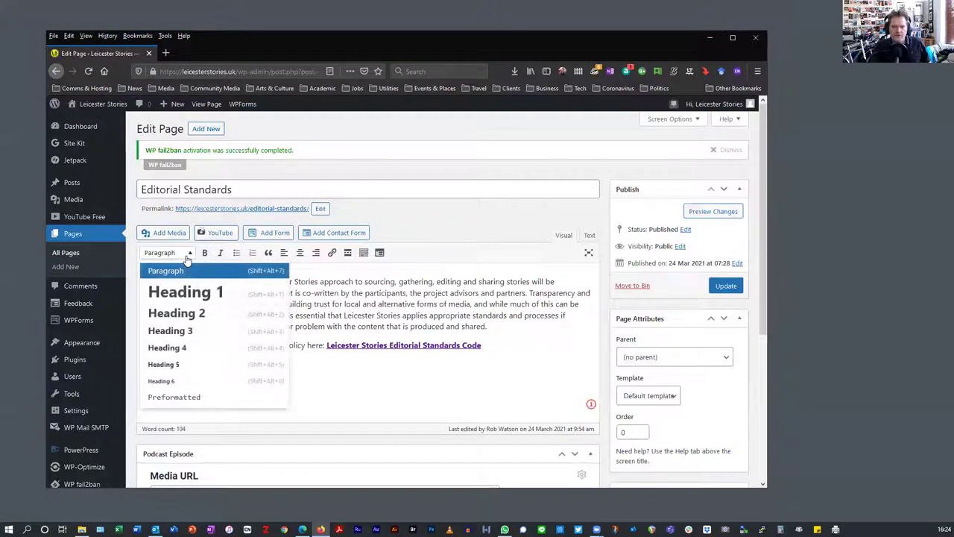
pyautogui.click(187, 254)
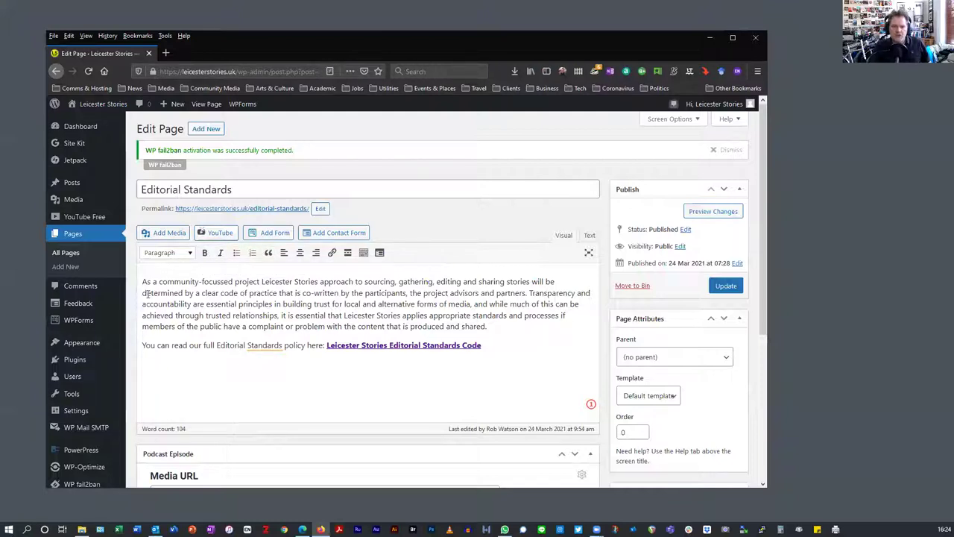
pyautogui.moveTo(143, 282); pyautogui.dragTo(503, 328)
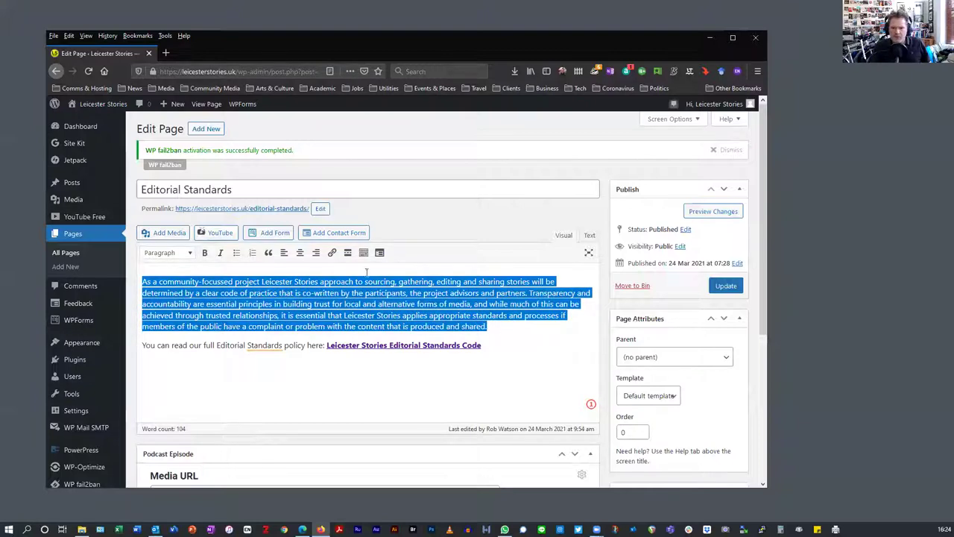
pyautogui.click(267, 254)
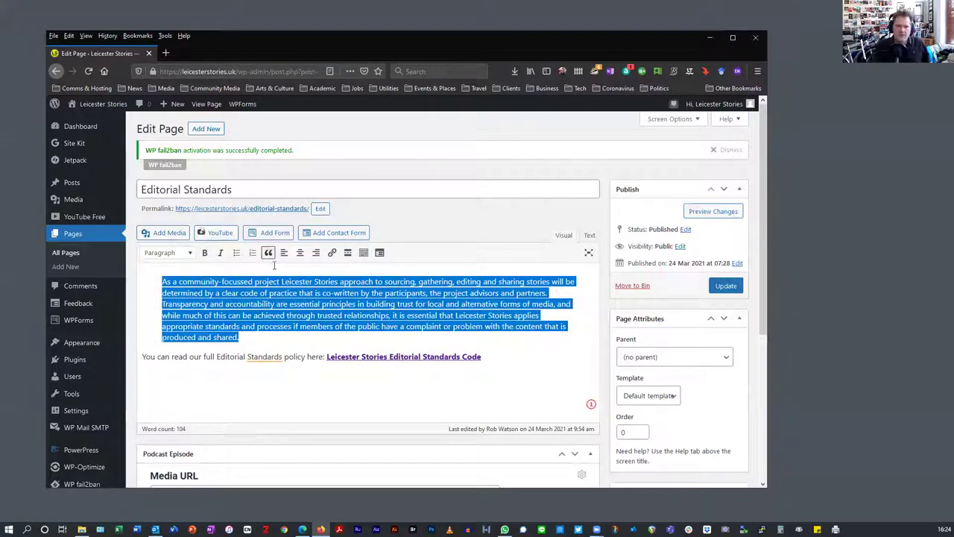
pyautogui.click(269, 254)
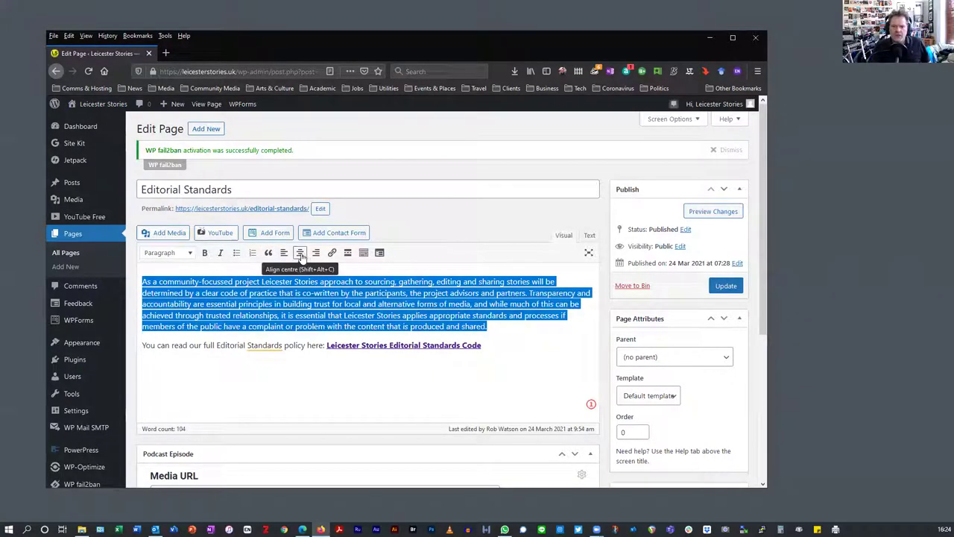
pyautogui.click(302, 255)
pyautogui.click(284, 254)
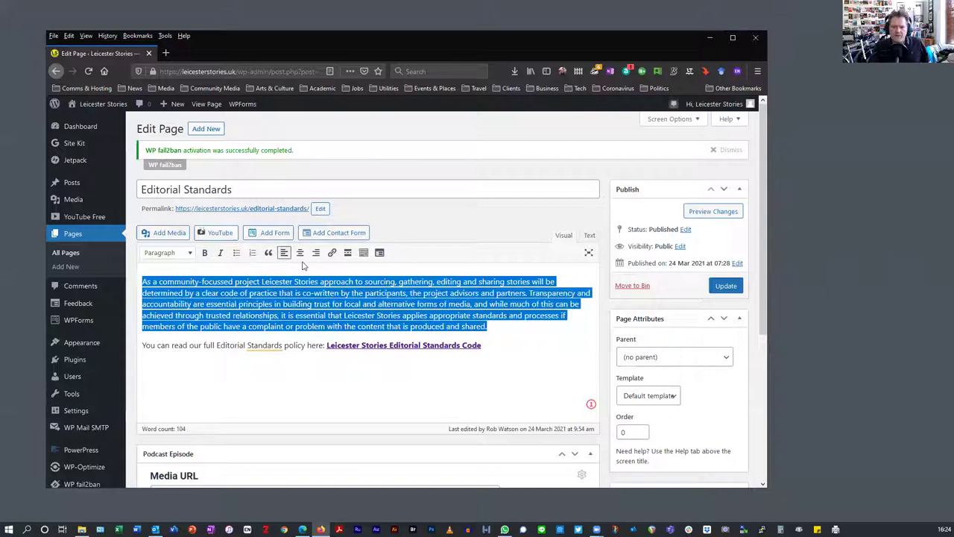
pyautogui.click(322, 394)
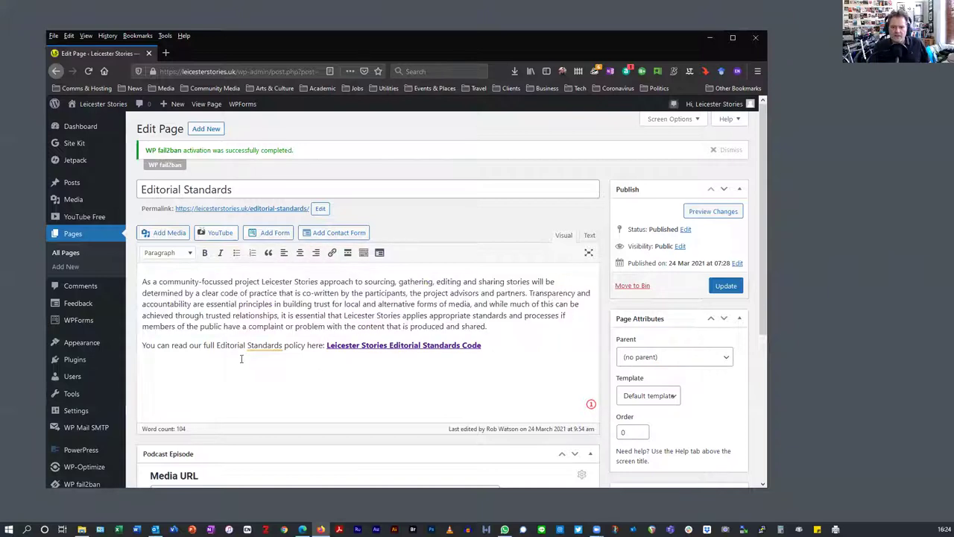
# Try out the link options for the words "Editorial Standards" in the last sentence, enabling opening in a new tab, and cancel.
pyautogui.moveTo(229, 346); pyautogui.dragTo(282, 343)
pyautogui.click(331, 252)
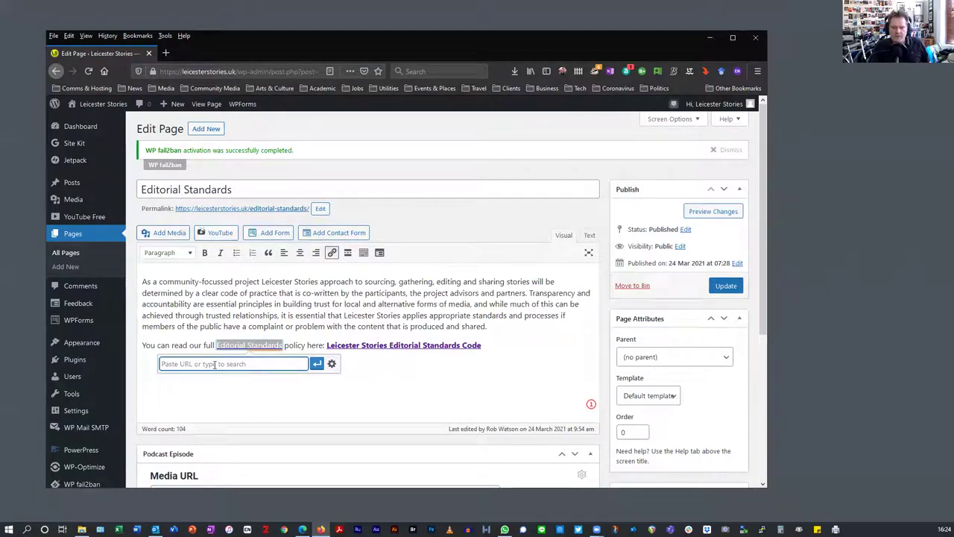
pyautogui.click(333, 364)
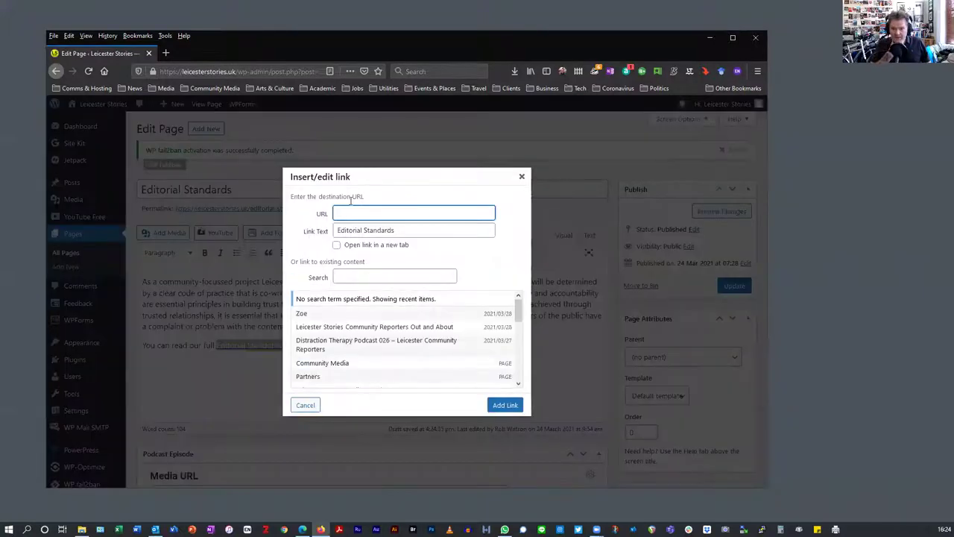
pyautogui.click(336, 245)
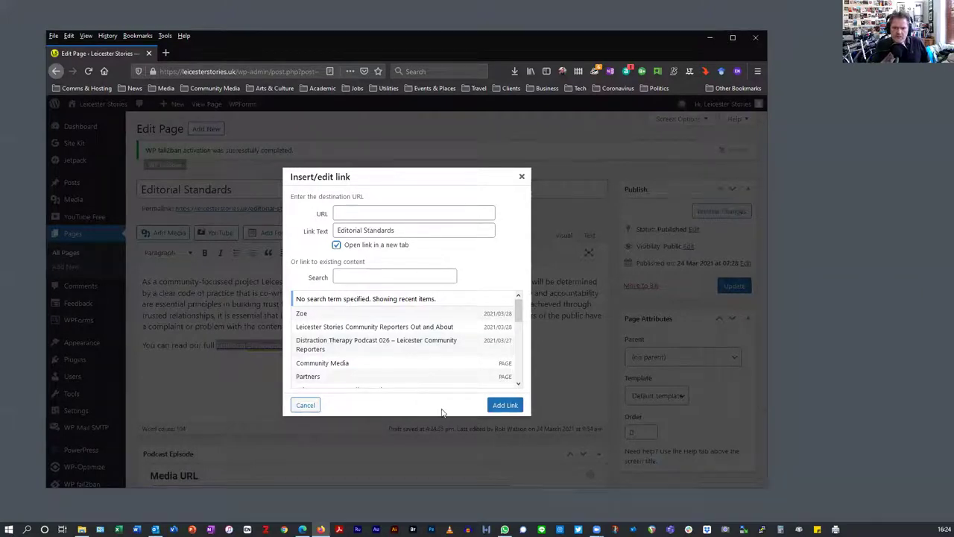
pyautogui.click(306, 405)
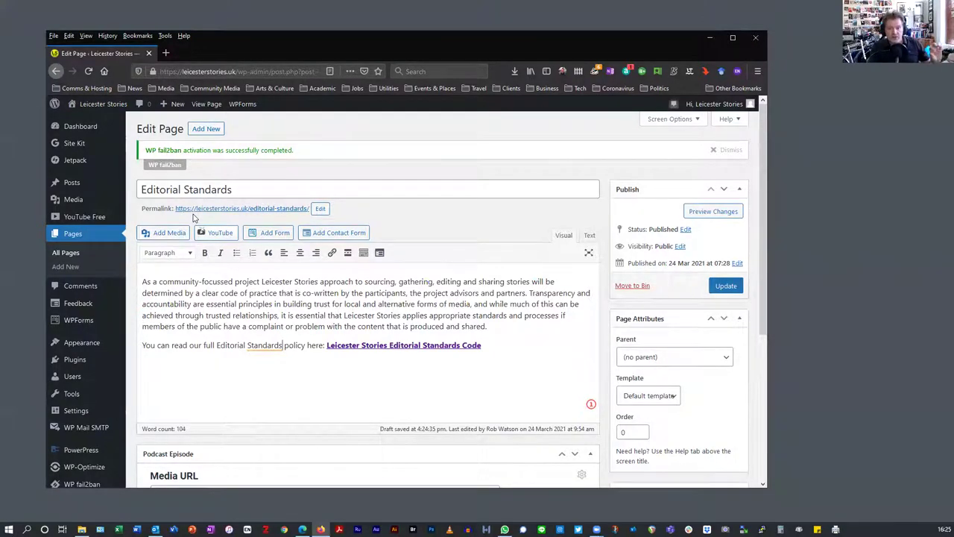
# Look at the editable permalink slug and the page's publishing status options, cancelling both without changes.
pyautogui.click(320, 208)
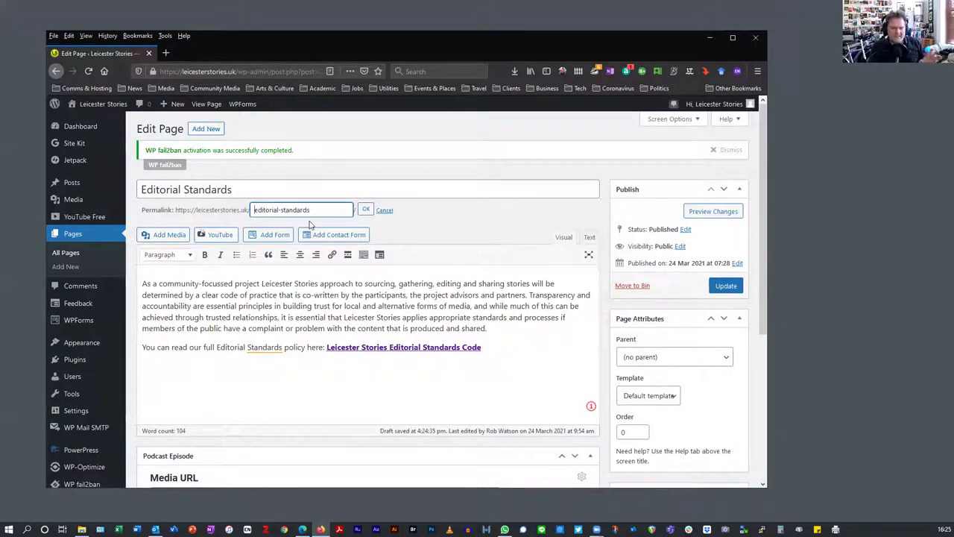
pyautogui.click(387, 211)
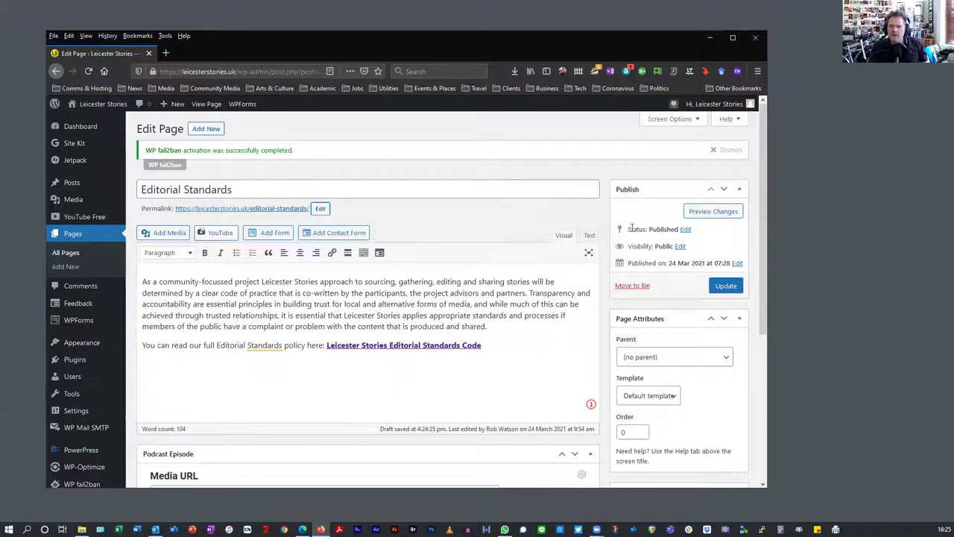
pyautogui.click(686, 230)
pyautogui.click(668, 247)
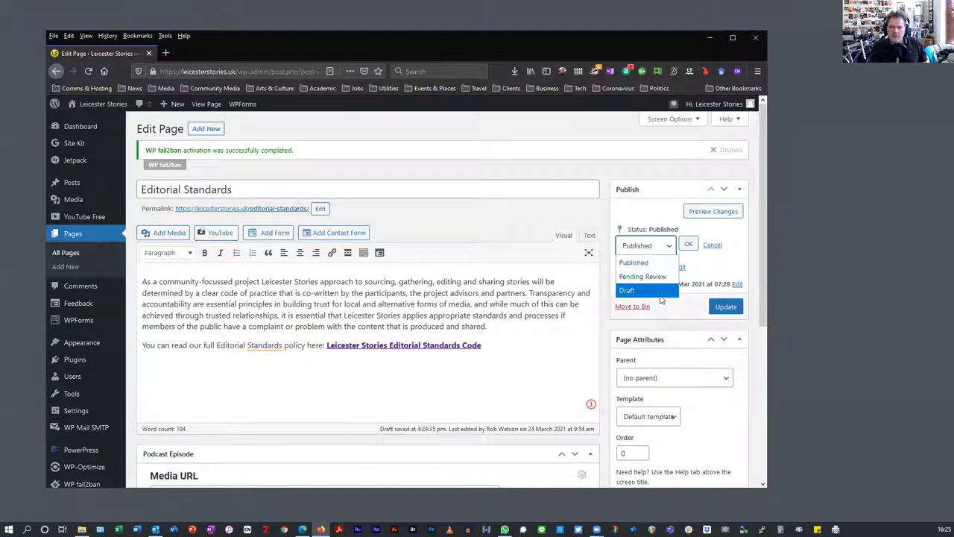
pyautogui.click(718, 250)
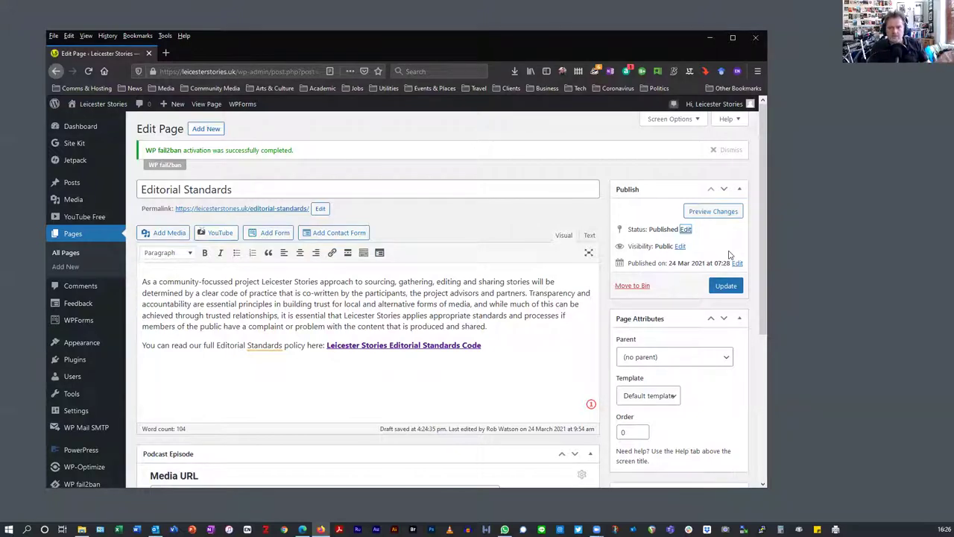
# Review the page's visibility choices and its publication date settings, cancelling each without changes.
pyautogui.click(682, 251)
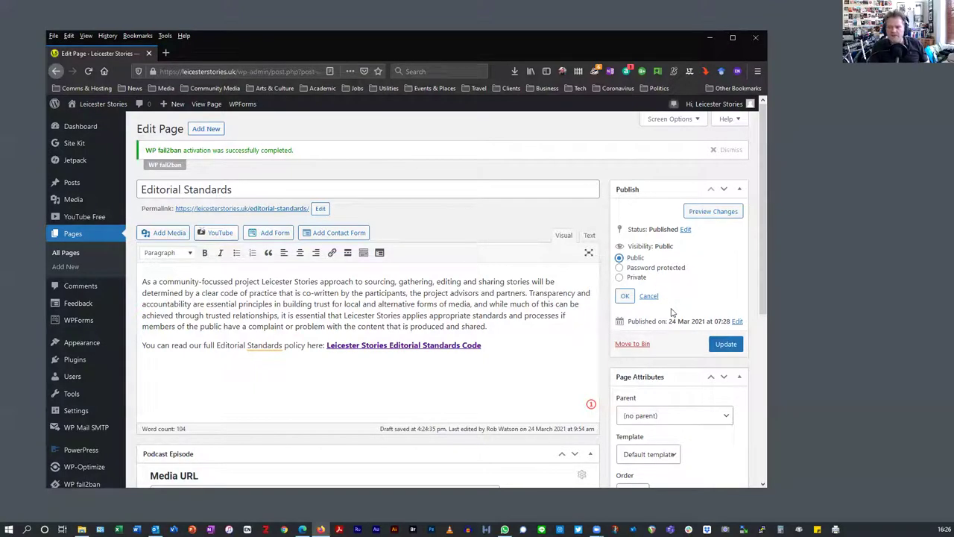
pyautogui.click(649, 296)
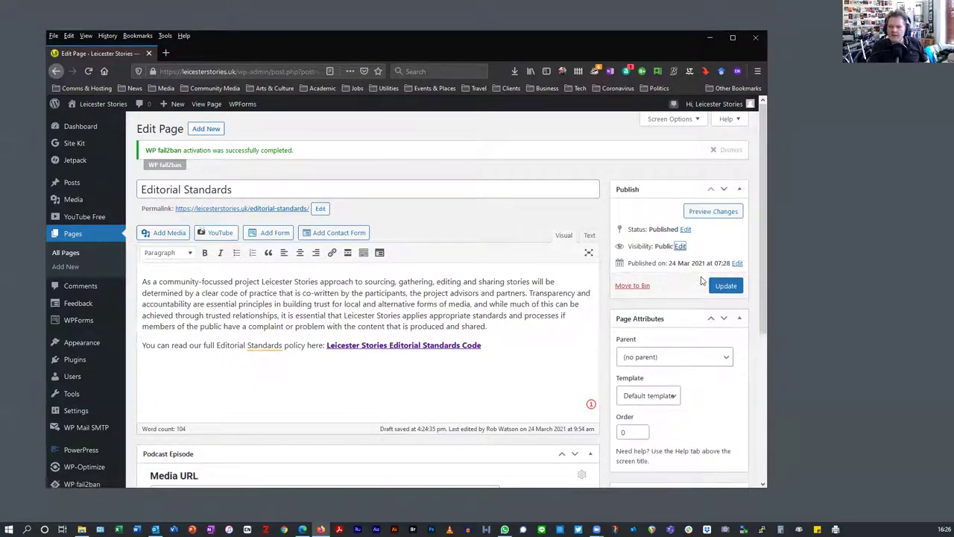
pyautogui.click(737, 265)
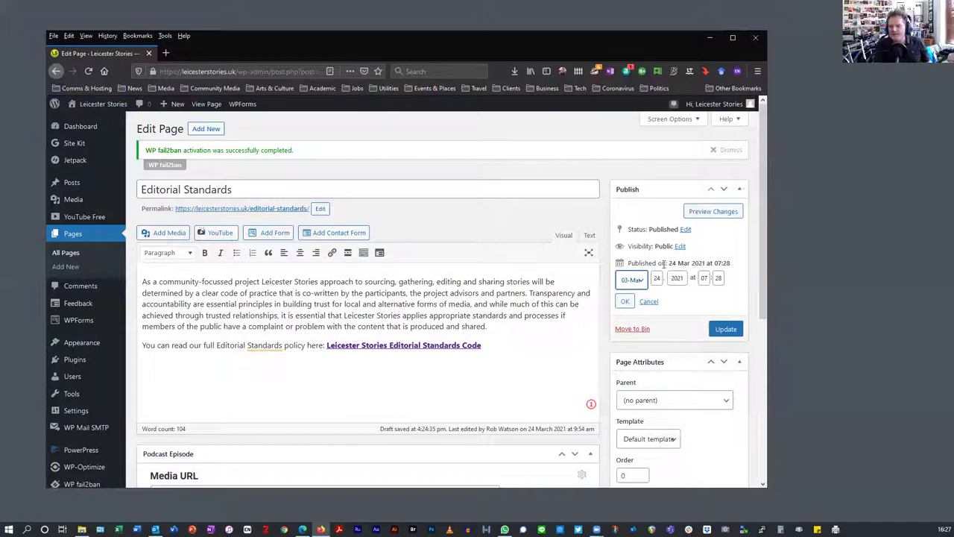
pyautogui.click(649, 302)
# Review the available parent pages and page templates, keeping no parent and the default template.
pyautogui.scroll(-1, 680, 378)
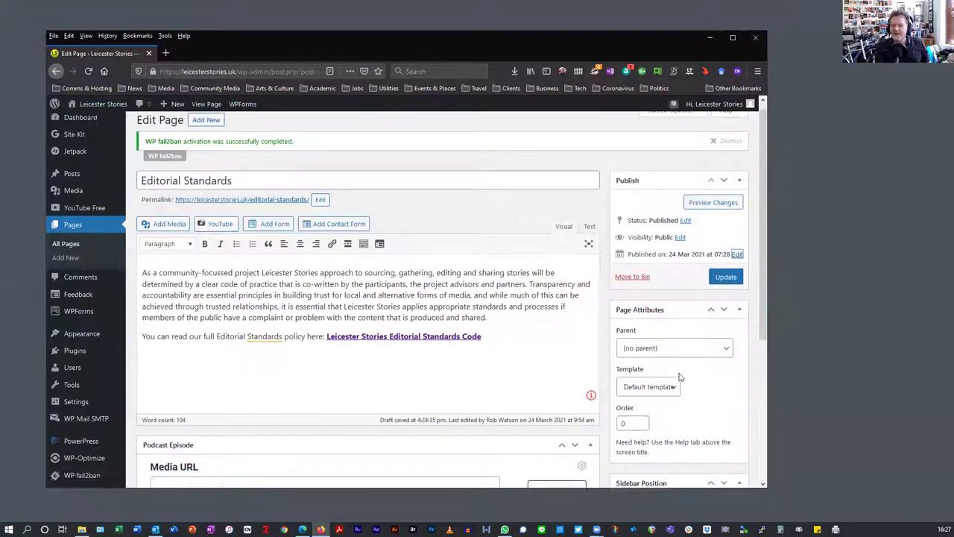
pyautogui.scroll(-1, 680, 378)
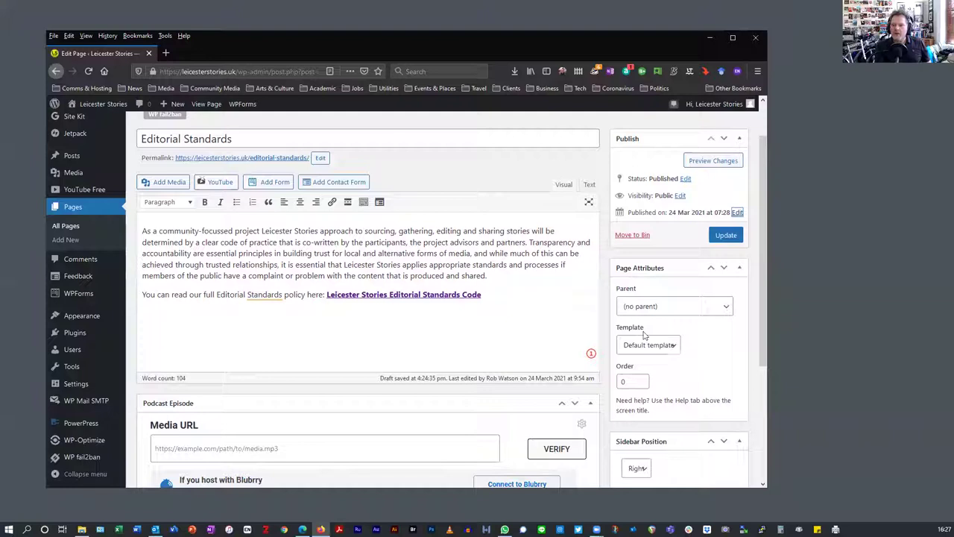
pyautogui.click(709, 312)
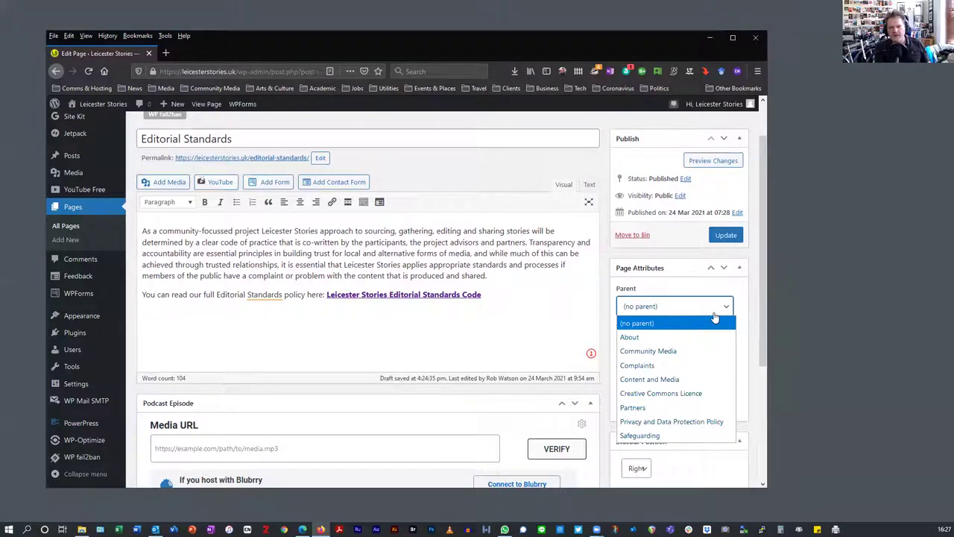
pyautogui.click(724, 308)
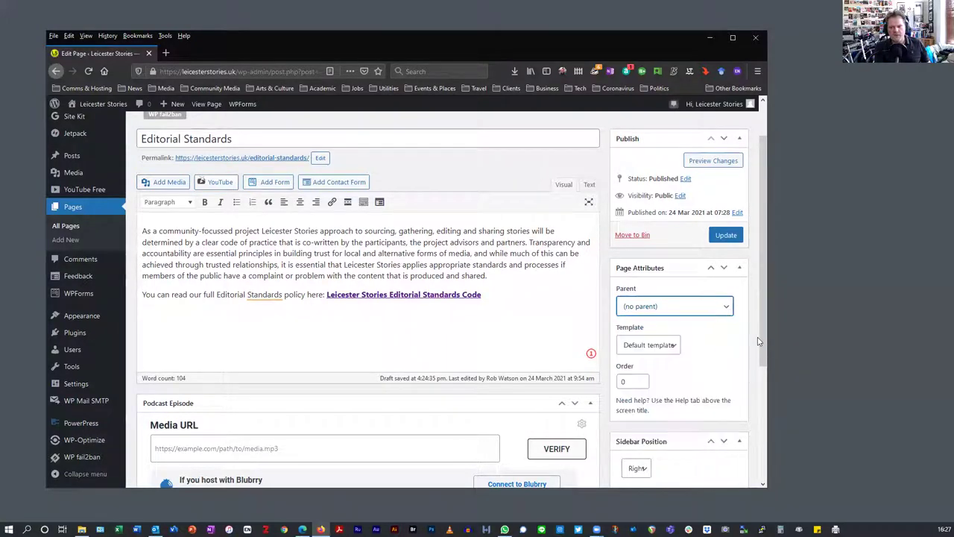
pyautogui.click(674, 347)
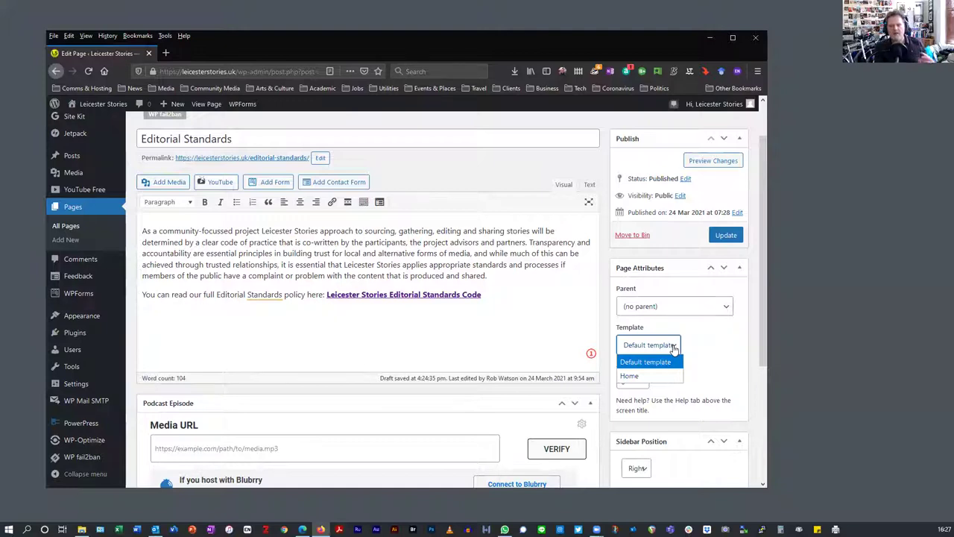
pyautogui.click(650, 365)
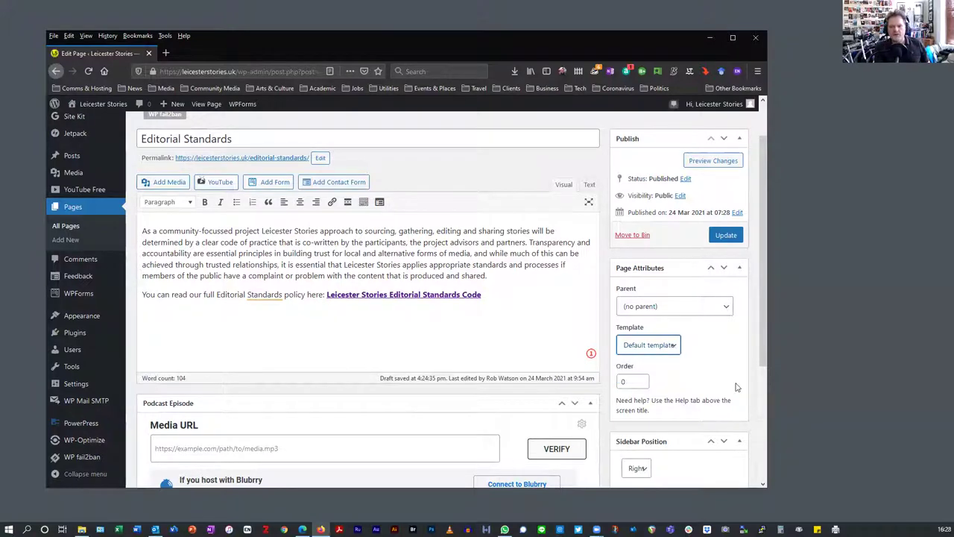
# Check the sidebar position choices, keeping Right, and look over the likes and sharing settings.
pyautogui.scroll(-3, 736, 387)
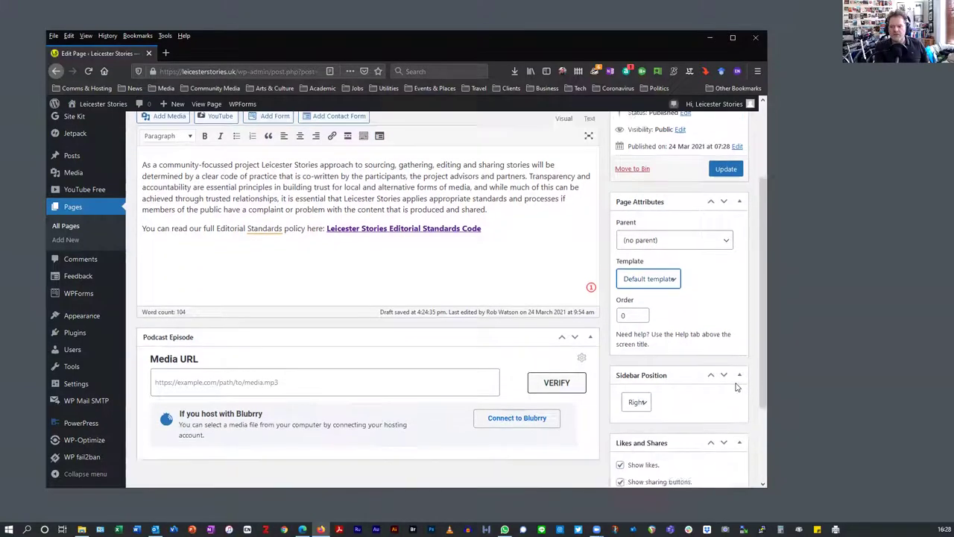
pyautogui.click(638, 329)
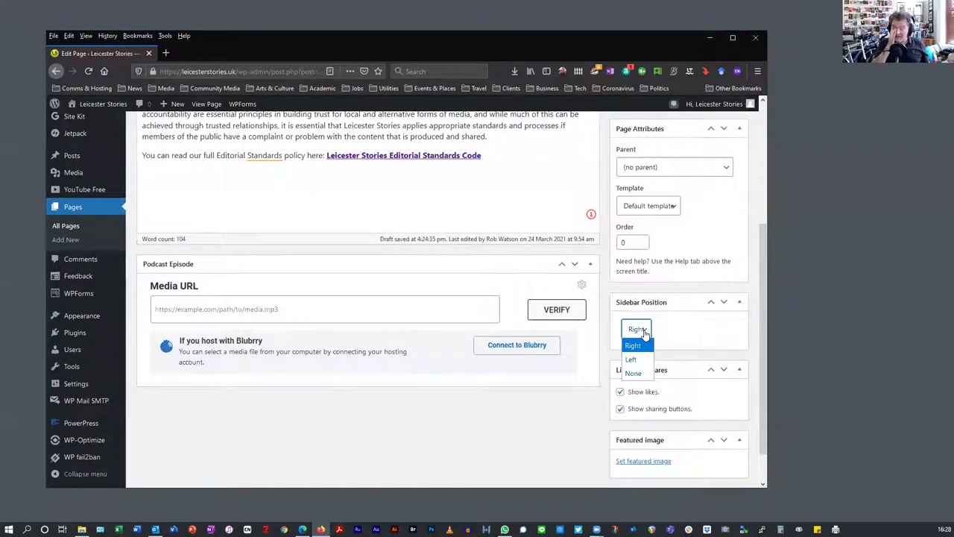
pyautogui.click(694, 333)
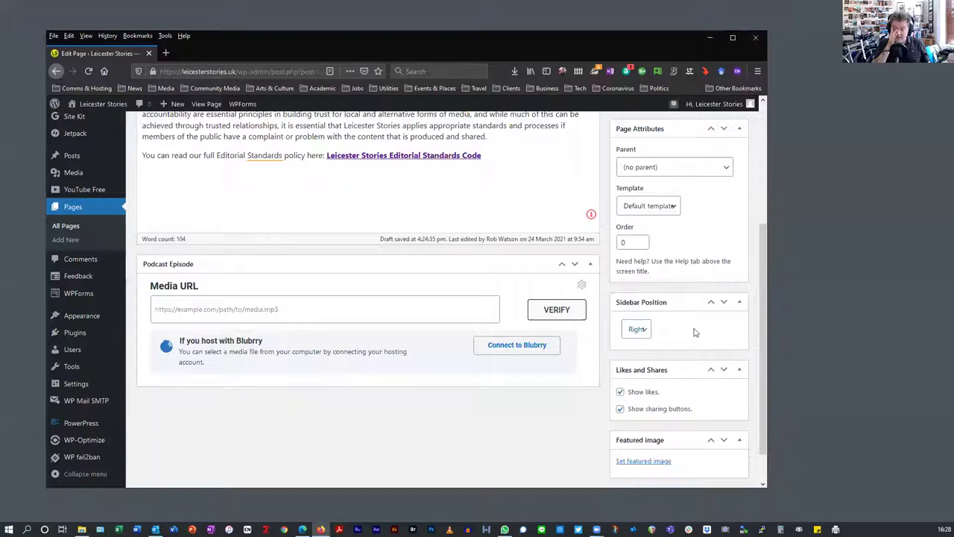
pyautogui.scroll(-1, 683, 347)
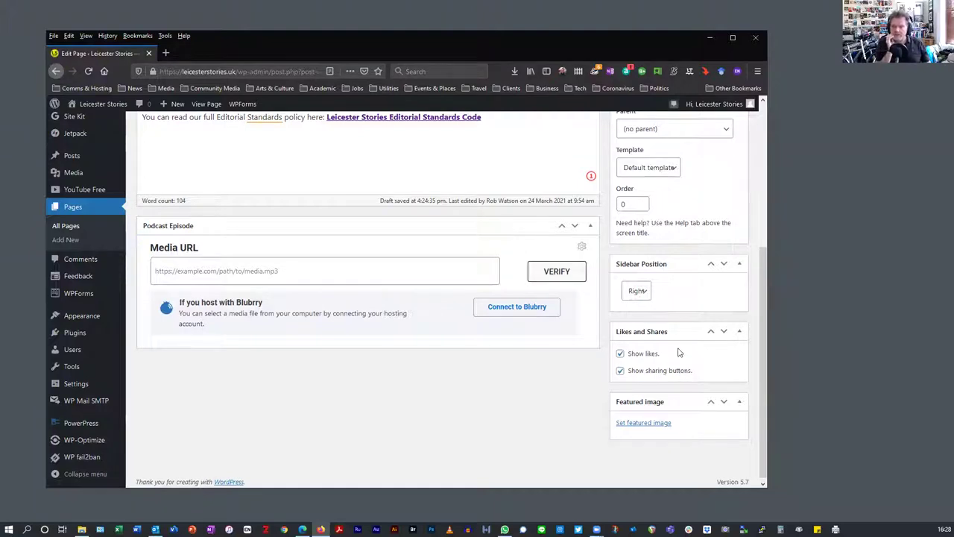
# Set the black-and-white group photo DSCF7241.jpg from the media library as the featured image and update the page.
pyautogui.click(654, 424)
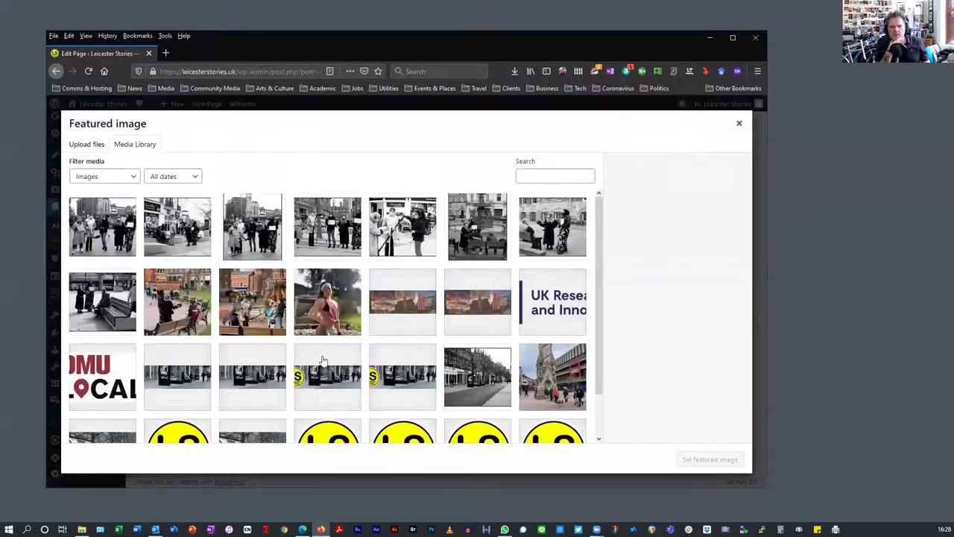
pyautogui.click(102, 248)
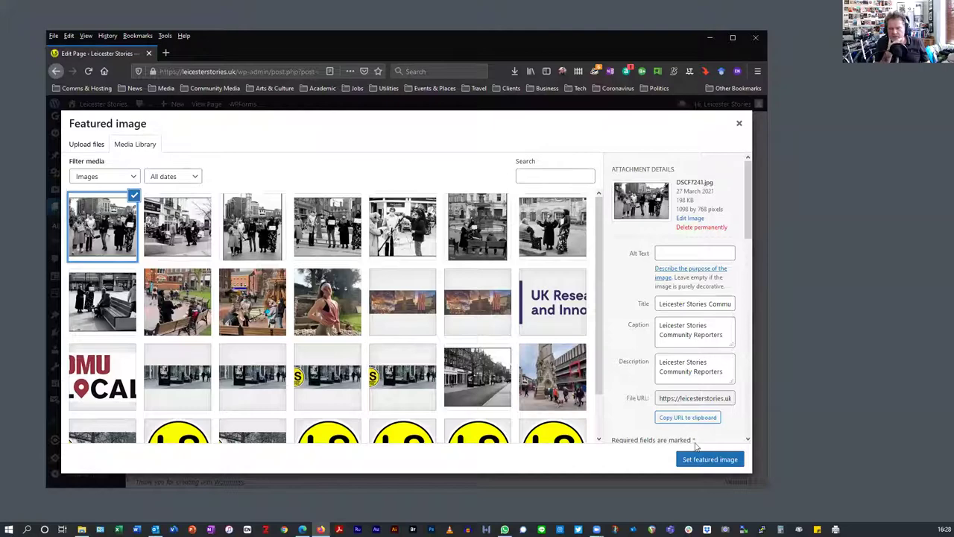
pyautogui.click(708, 459)
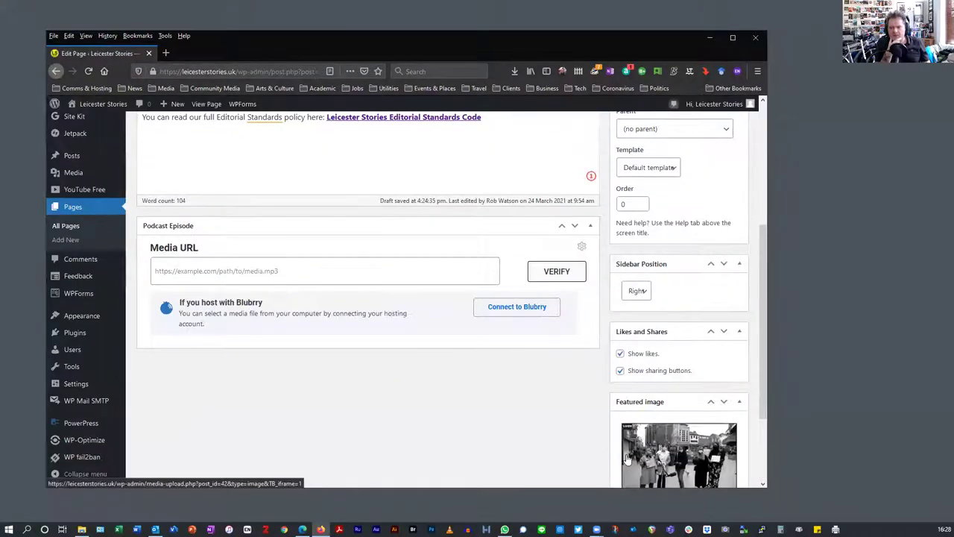
pyautogui.scroll(1, 626, 457)
pyautogui.scroll(-2, 656, 456)
pyautogui.scroll(4, 336, 325)
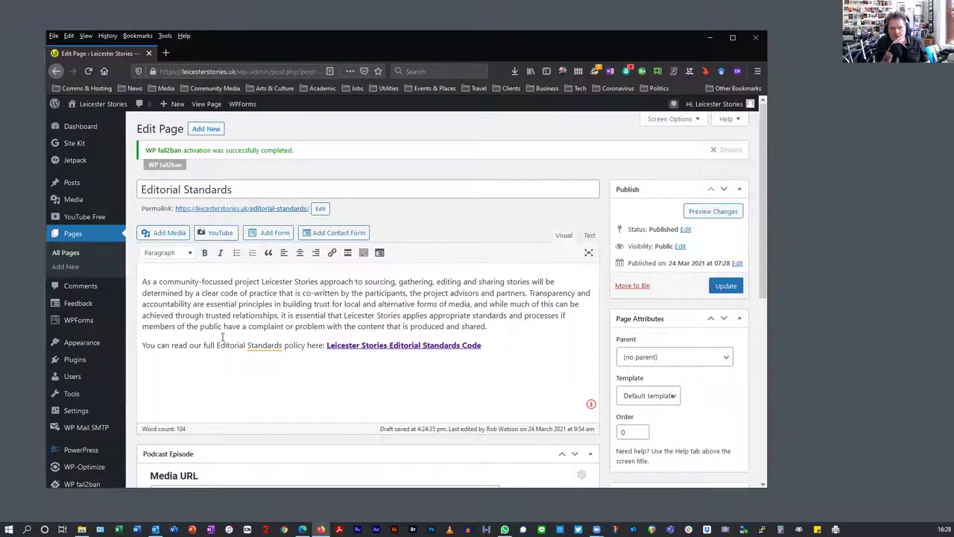
pyautogui.click(717, 288)
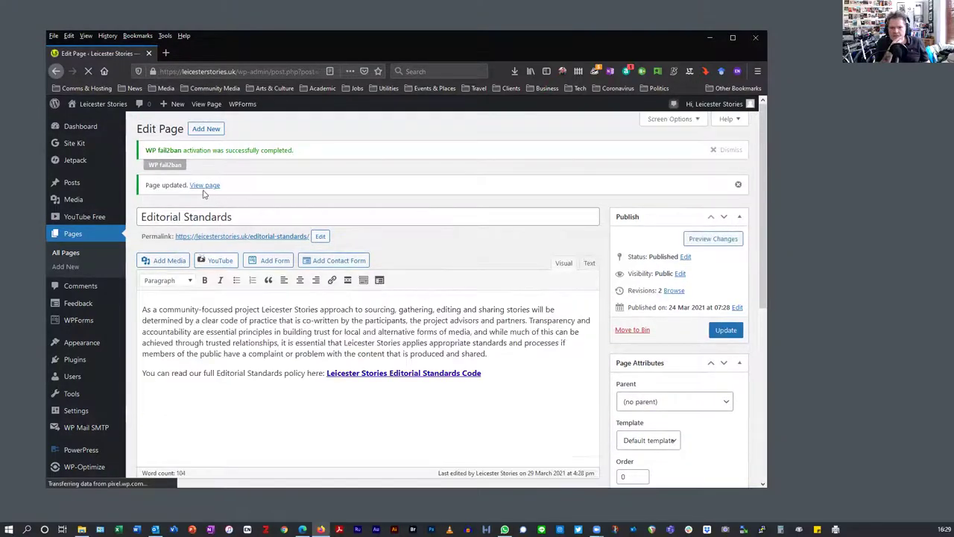
# Open the updated Editorial Standards page in a new tab and examine its featured image, caption, text and sharing buttons.
pyautogui.rightClick(202, 190)
pyautogui.click(208, 193)
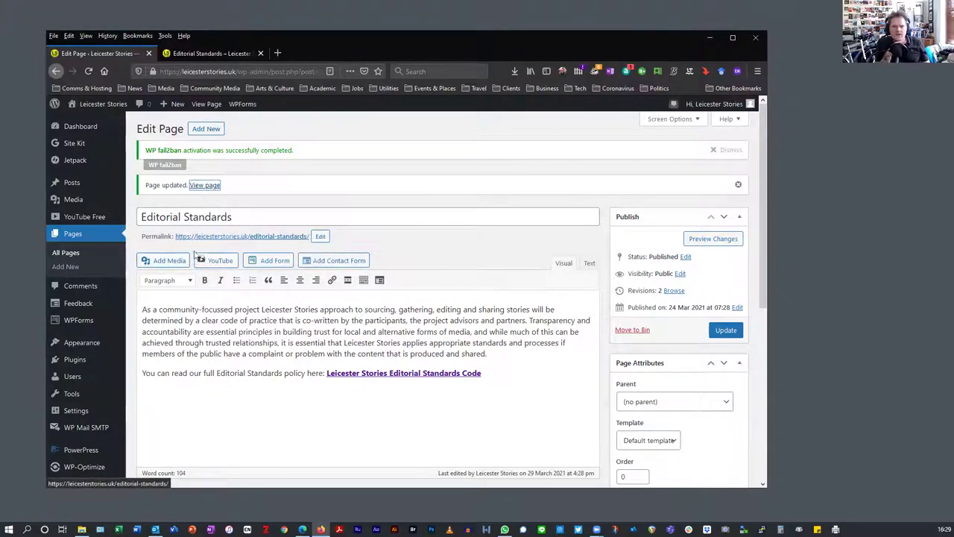
pyautogui.click(215, 52)
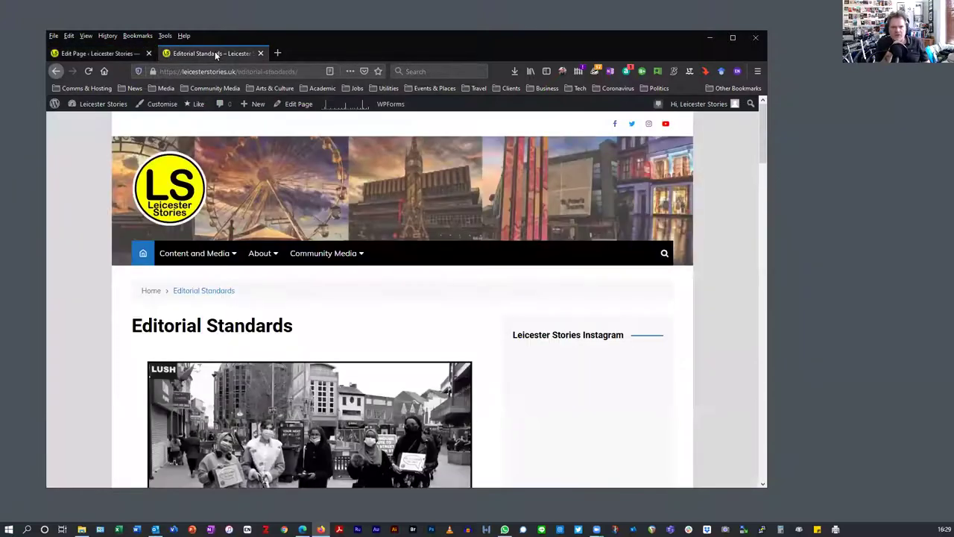
pyautogui.scroll(-2, 328, 343)
pyautogui.scroll(-3, 282, 393)
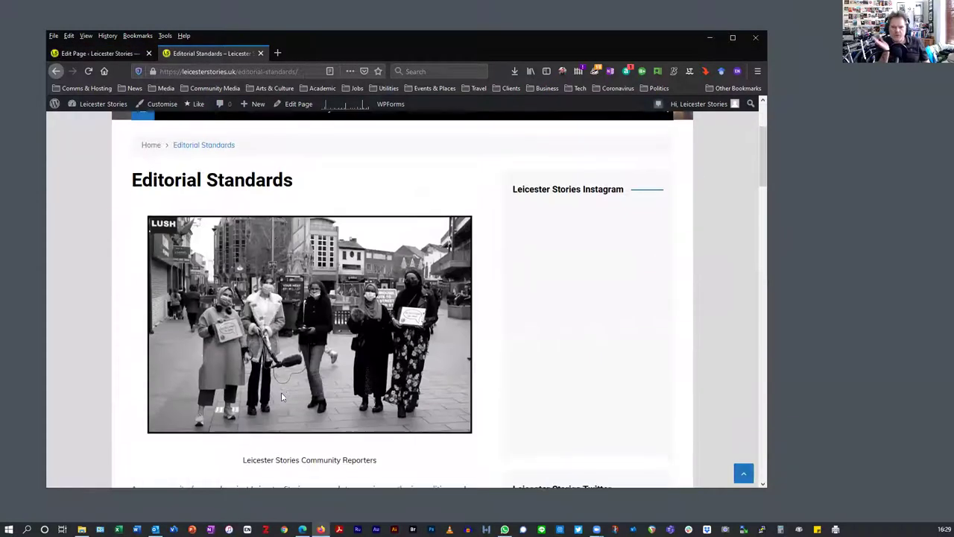
pyautogui.scroll(-2, 281, 392)
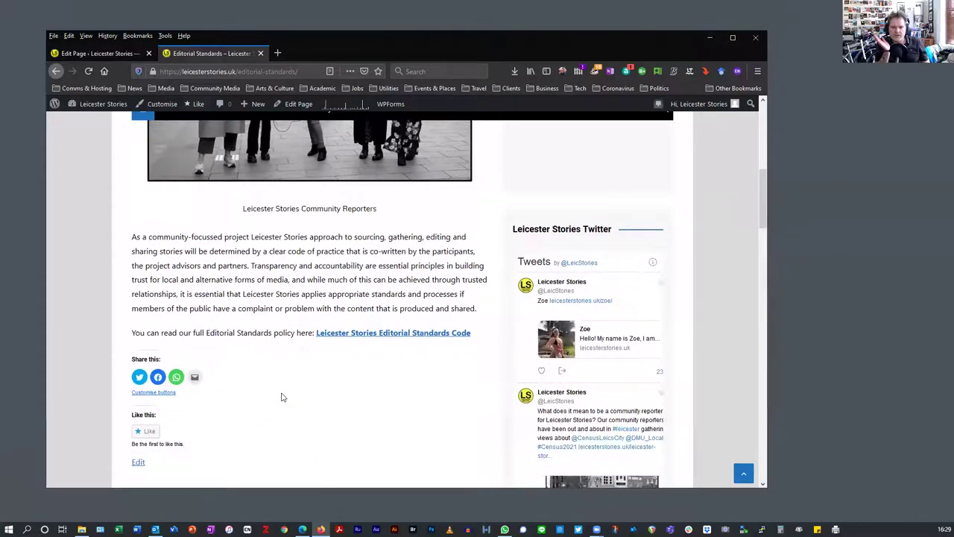
pyautogui.scroll(5, 281, 396)
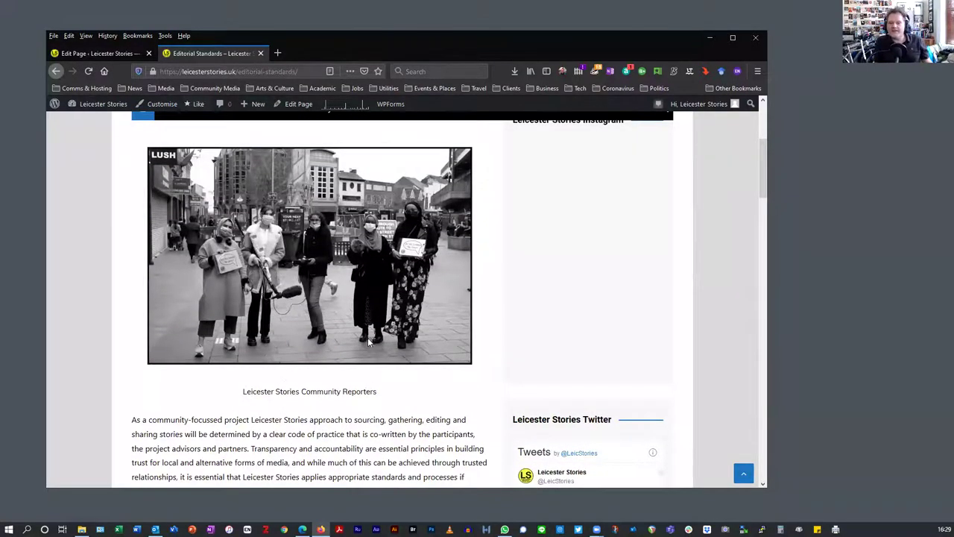
pyautogui.scroll(5, 373, 339)
pyautogui.scroll(1, 376, 326)
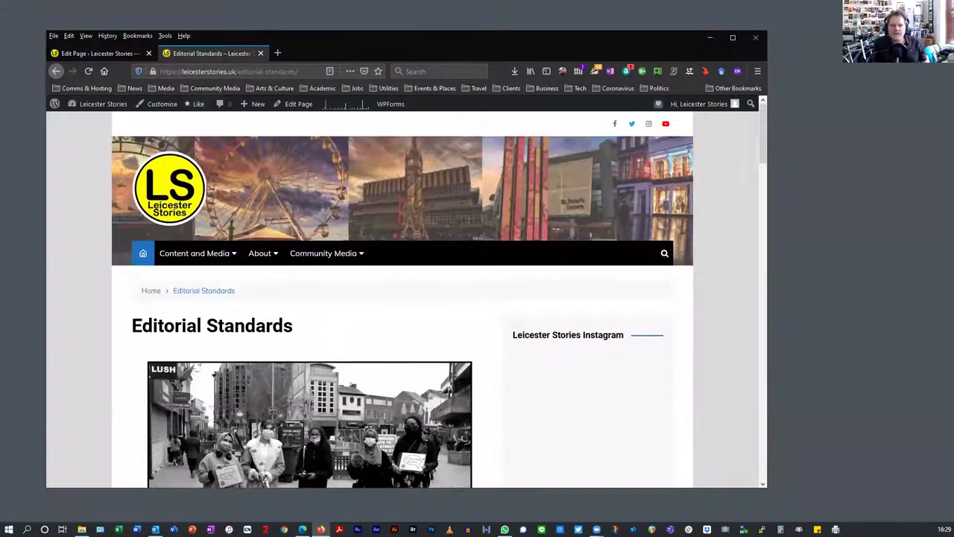
# Go to the Leicester Stories home page and look over its latest story tiles.
pyautogui.click(143, 255)
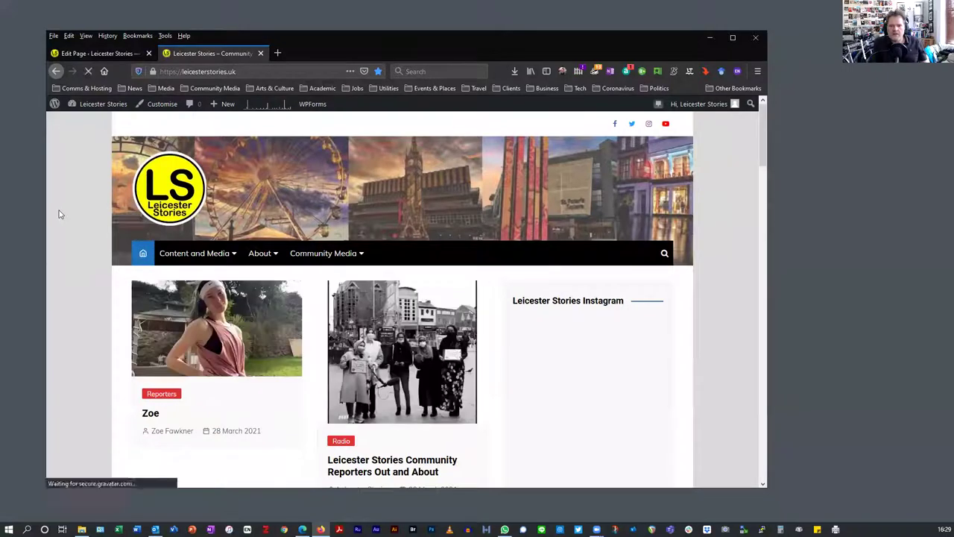
pyautogui.scroll(-2, 54, 249)
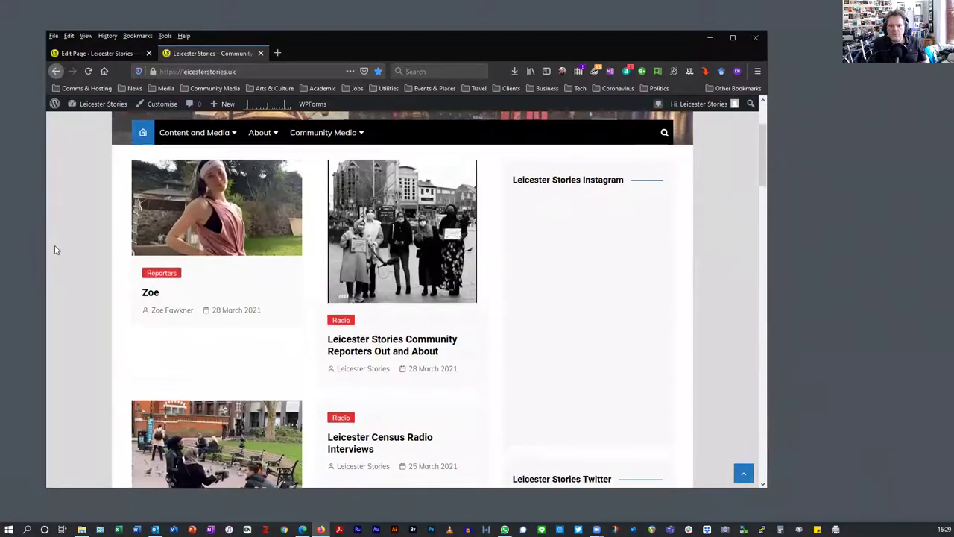
pyautogui.scroll(2, 54, 249)
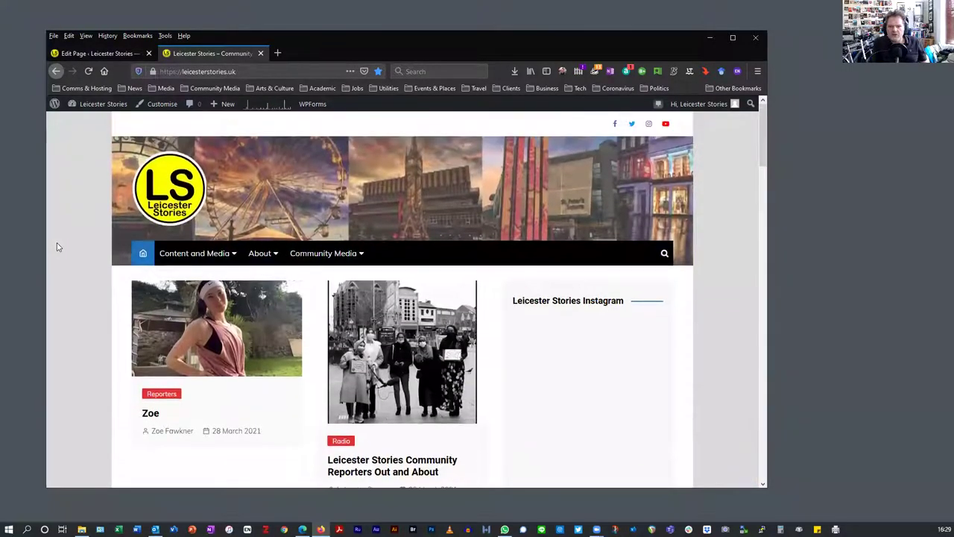
pyautogui.moveTo(196, 253)
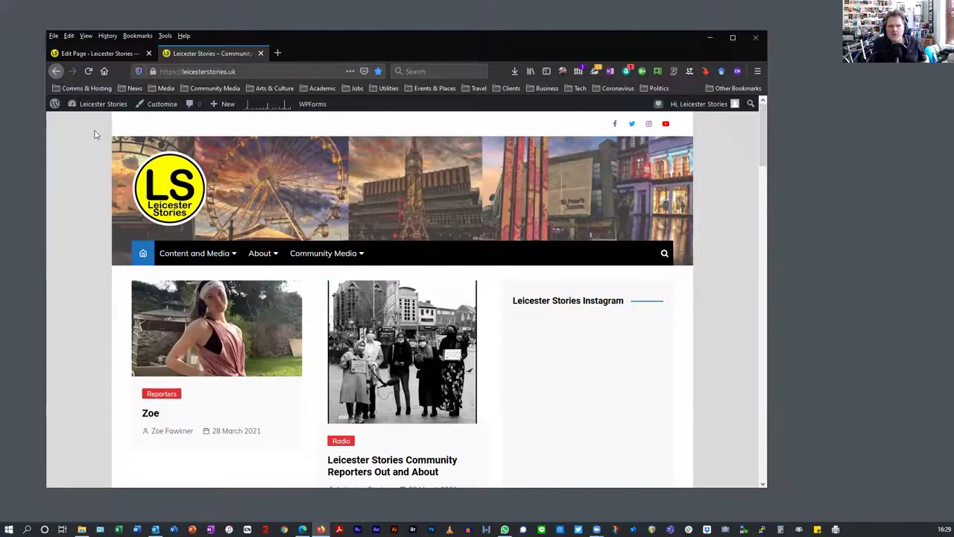
# Open the site's WordPress admin dashboard from the home page.
pyautogui.moveTo(94, 111)
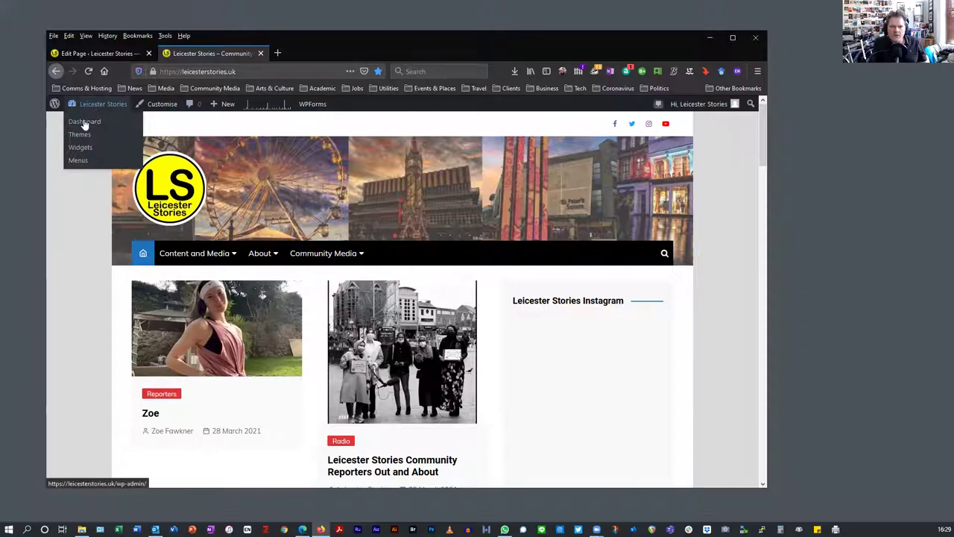
pyautogui.click(84, 123)
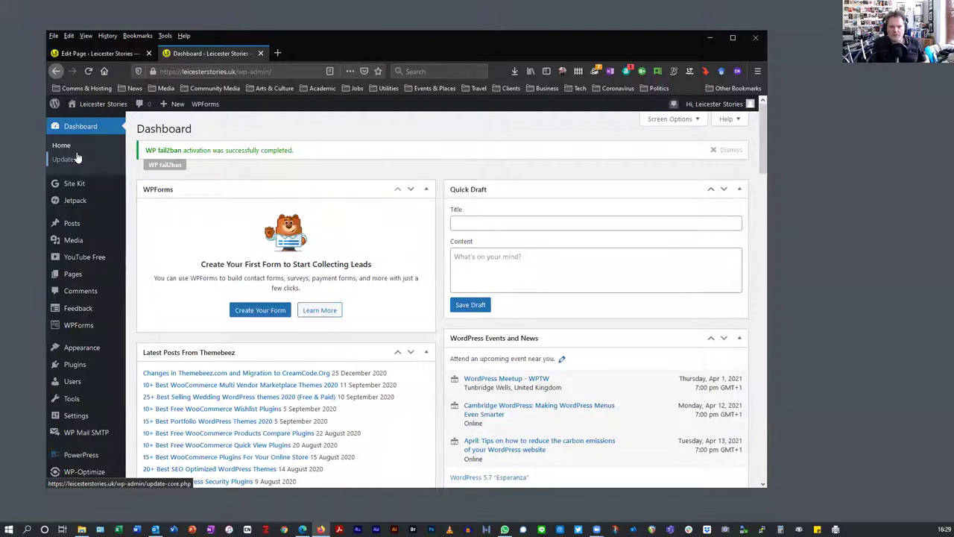
pyautogui.moveTo(72, 186)
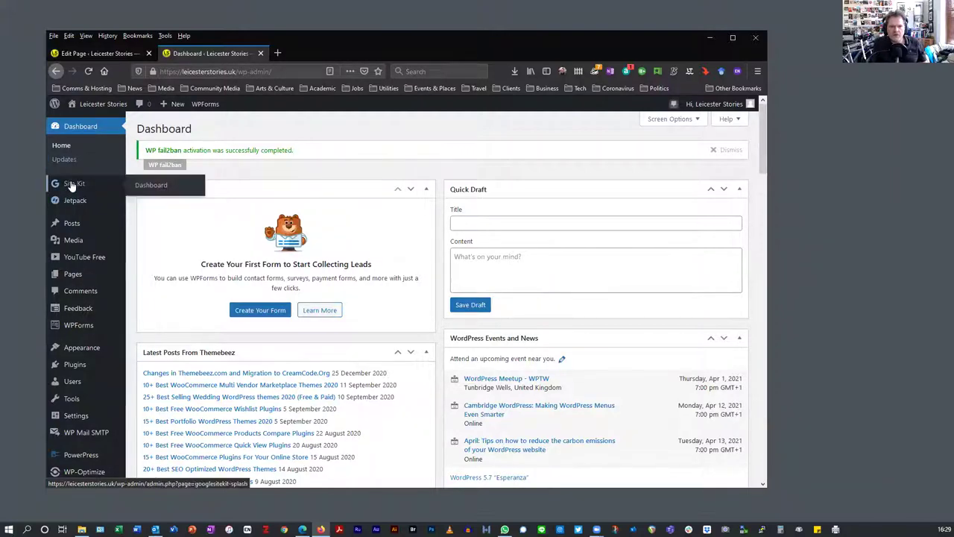
# Connect Site Kit to the Leicester Stories Google account, opting in to anonymous usage tracking and allowing the requested access.
pyautogui.click(72, 186)
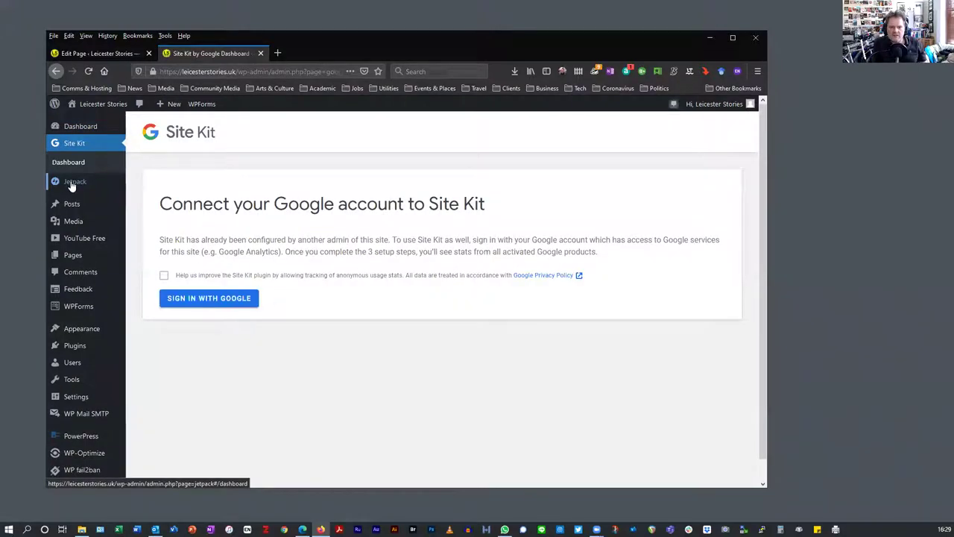
pyautogui.click(163, 275)
pyautogui.click(185, 302)
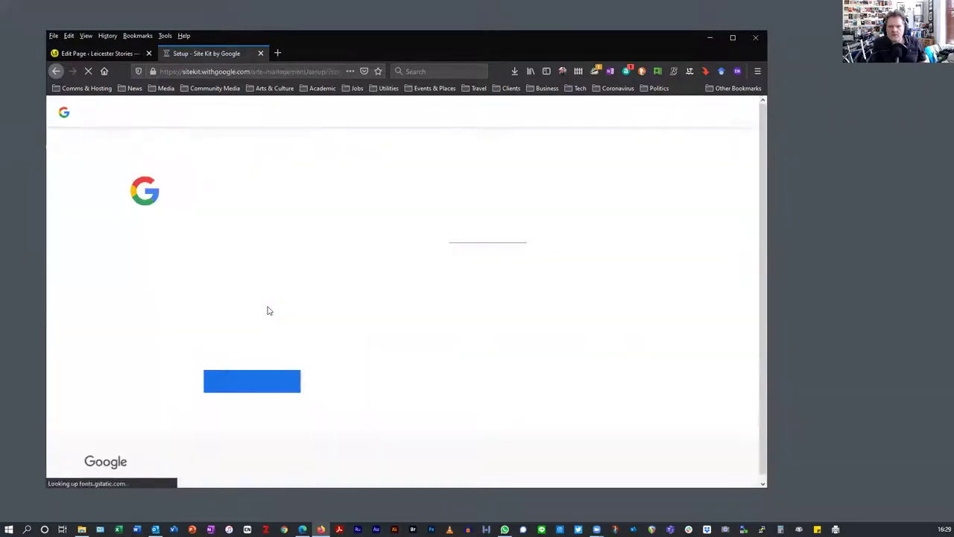
pyautogui.click(240, 390)
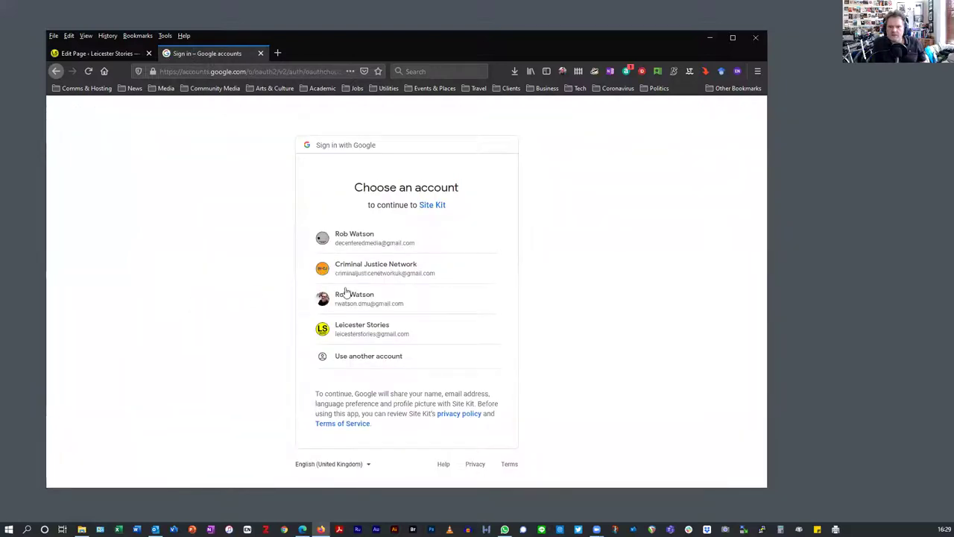
pyautogui.click(345, 332)
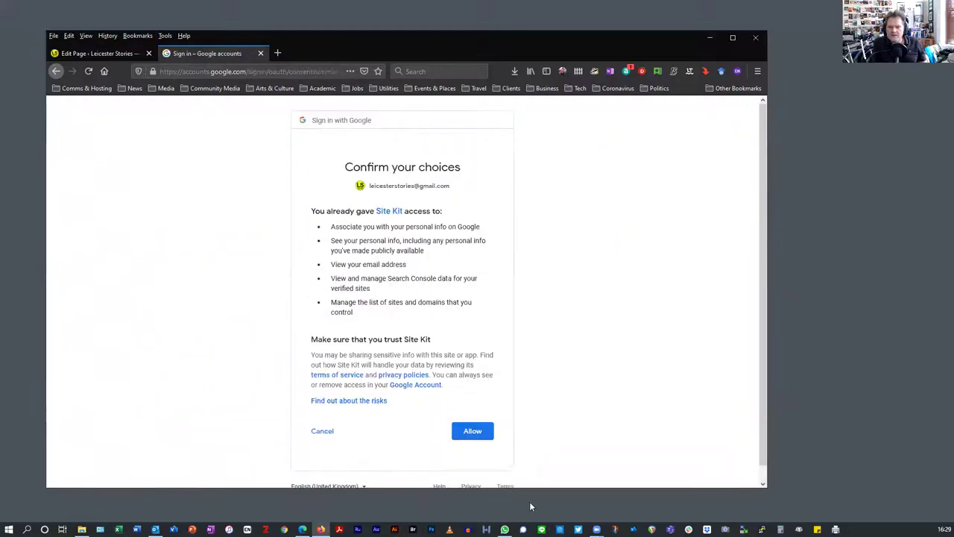
pyautogui.click(459, 432)
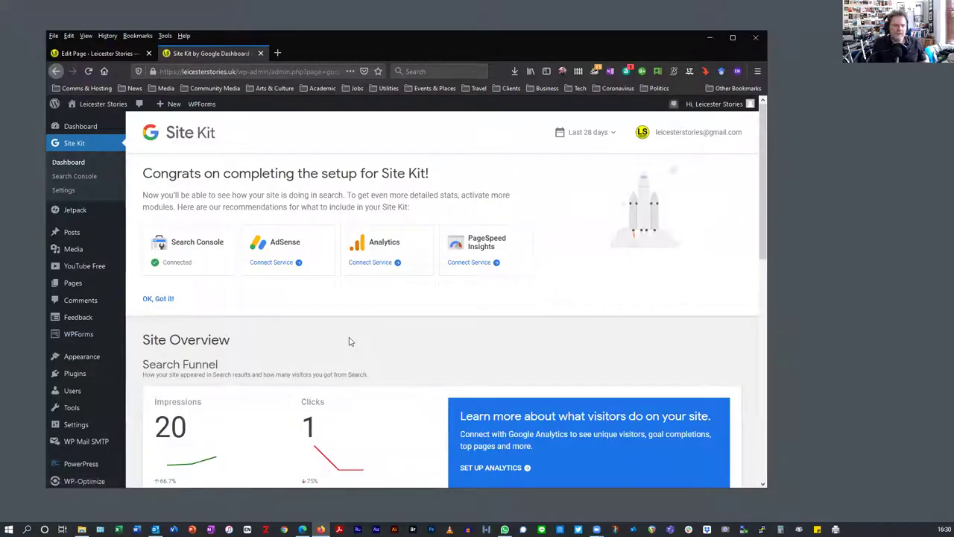
# Examine the Site Kit dashboard's search funnel and the top search queries for the site.
pyautogui.scroll(-2, 402, 355)
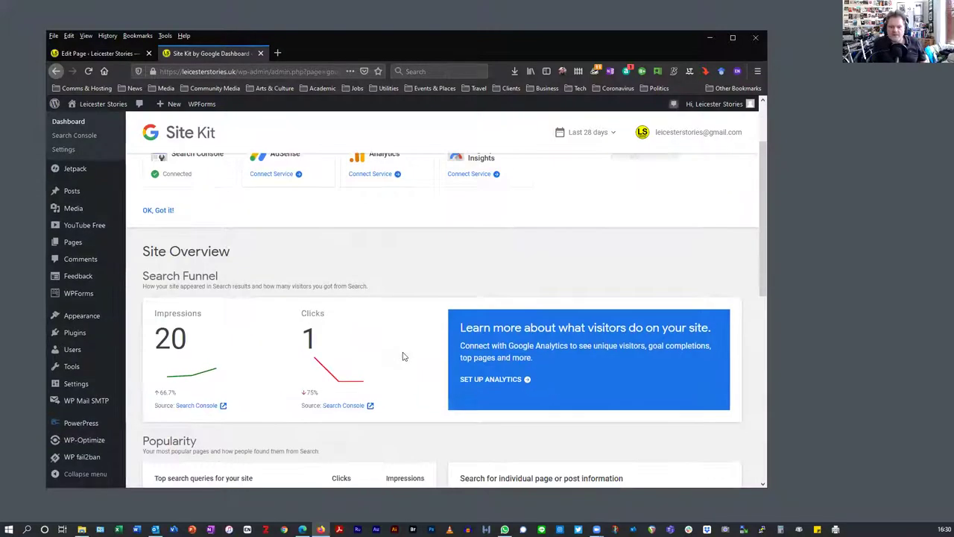
pyautogui.scroll(-1, 402, 356)
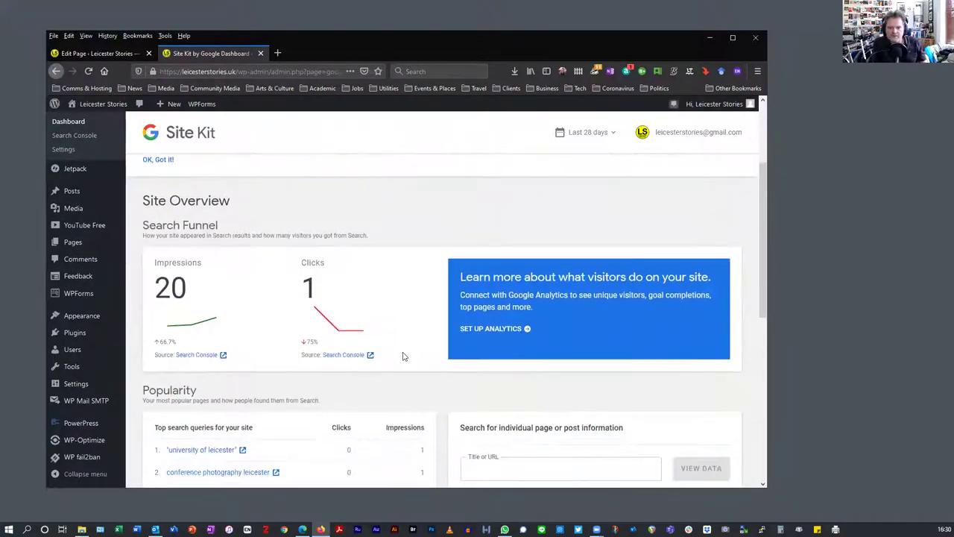
pyautogui.scroll(-2, 413, 366)
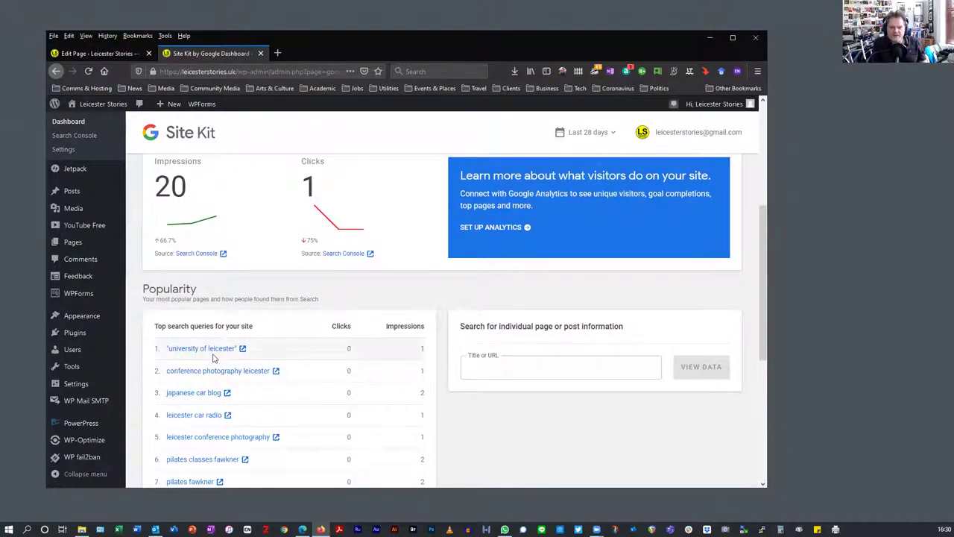
pyautogui.scroll(-1, 212, 357)
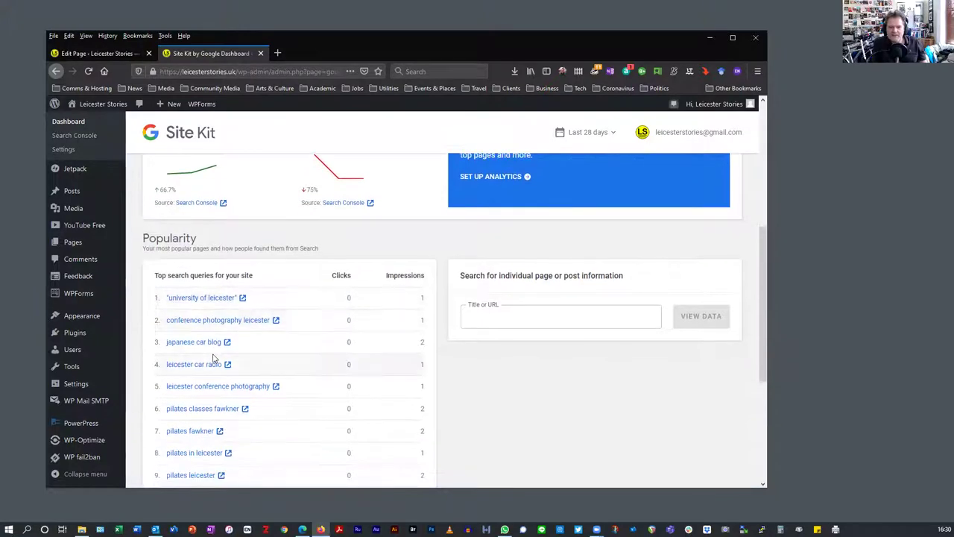
pyautogui.scroll(-1, 212, 358)
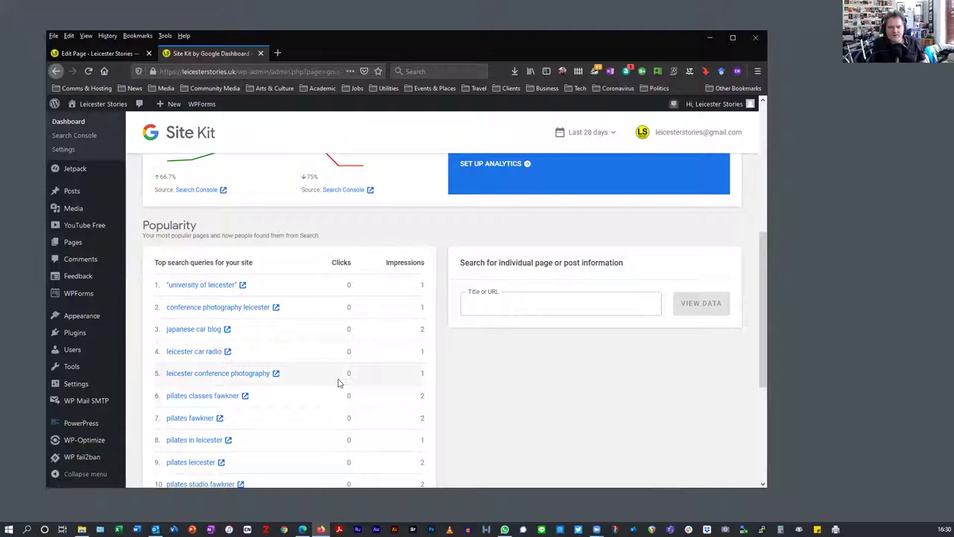
pyautogui.scroll(-1, 337, 382)
pyautogui.scroll(-1, 338, 383)
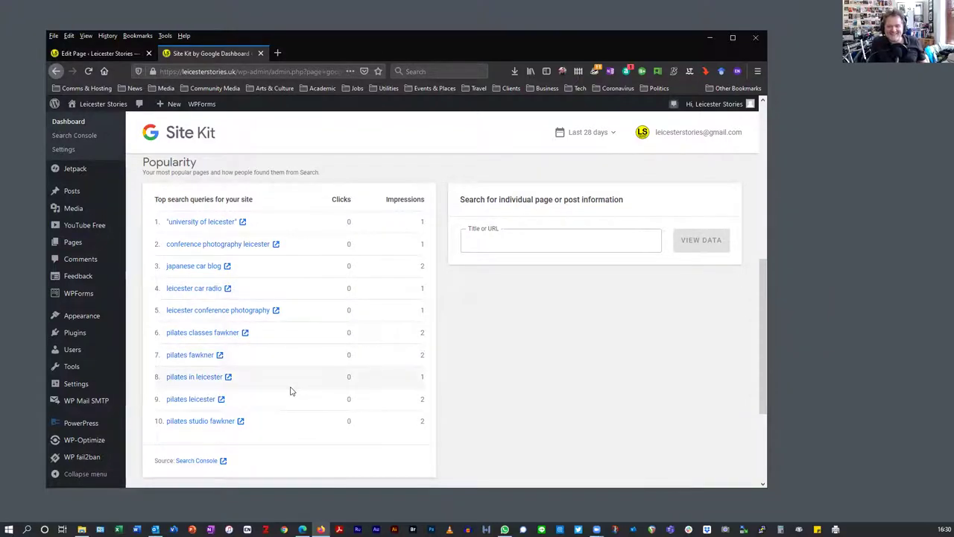
pyautogui.scroll(5, 291, 390)
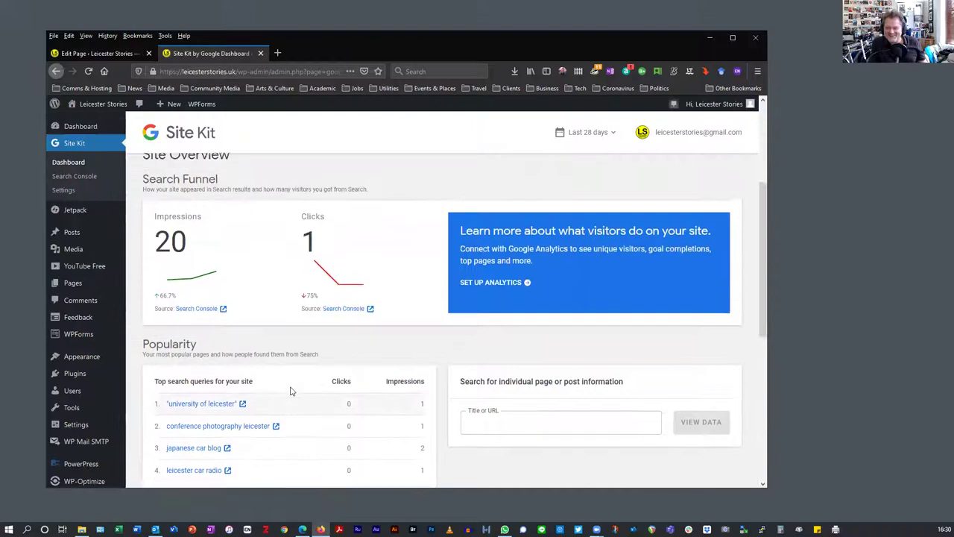
pyautogui.scroll(3, 290, 390)
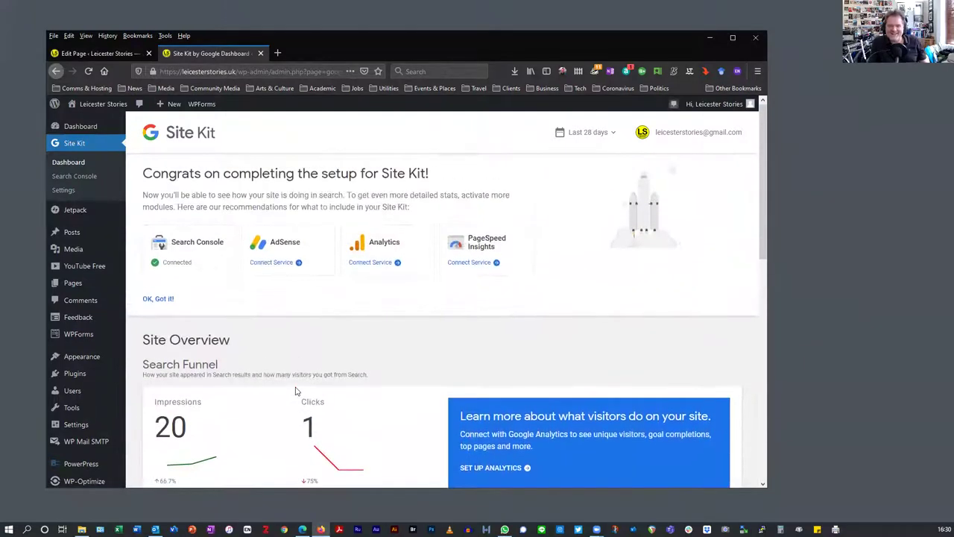
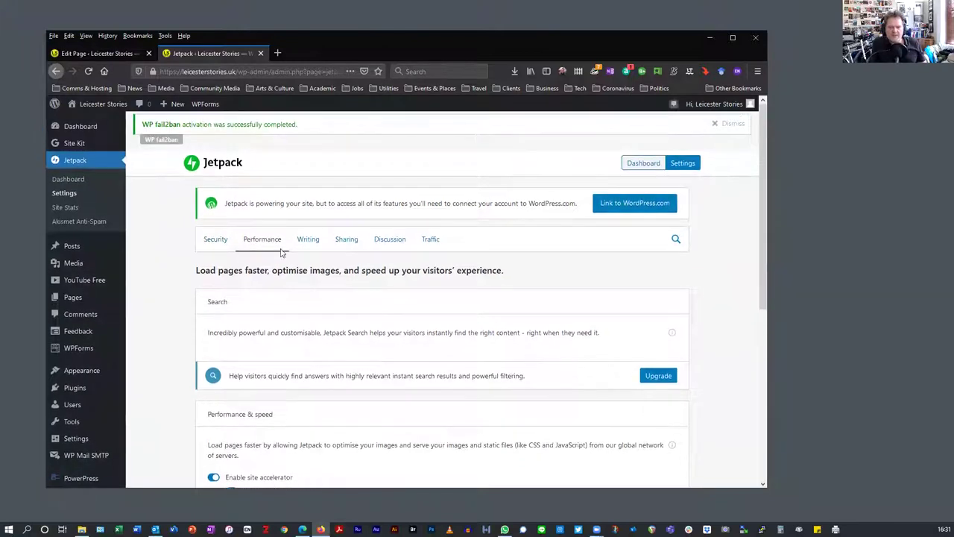
# Review Jetpack's Writing settings and its Sharing settings for Publicize connections and sharing buttons.
pyautogui.click(298, 240)
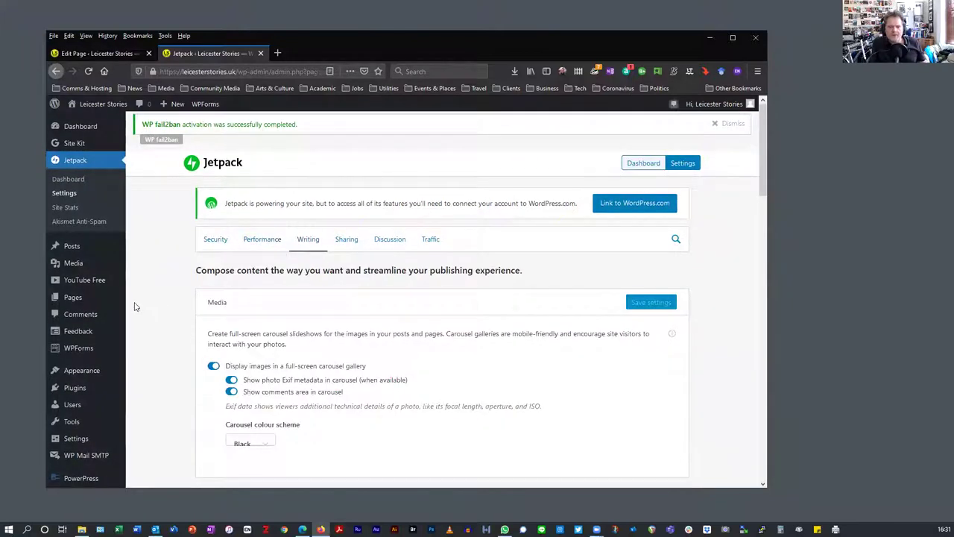
pyautogui.scroll(-3, 149, 373)
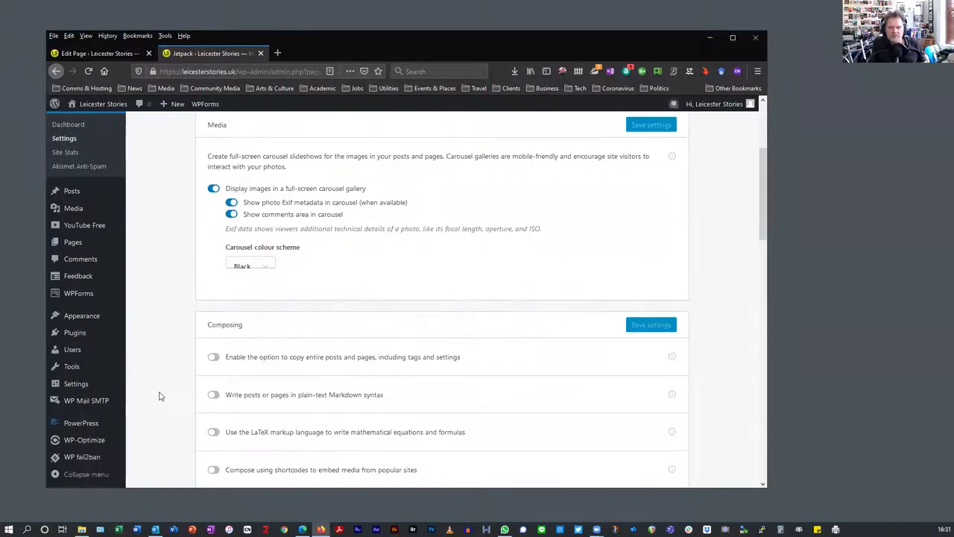
pyautogui.scroll(3, 159, 396)
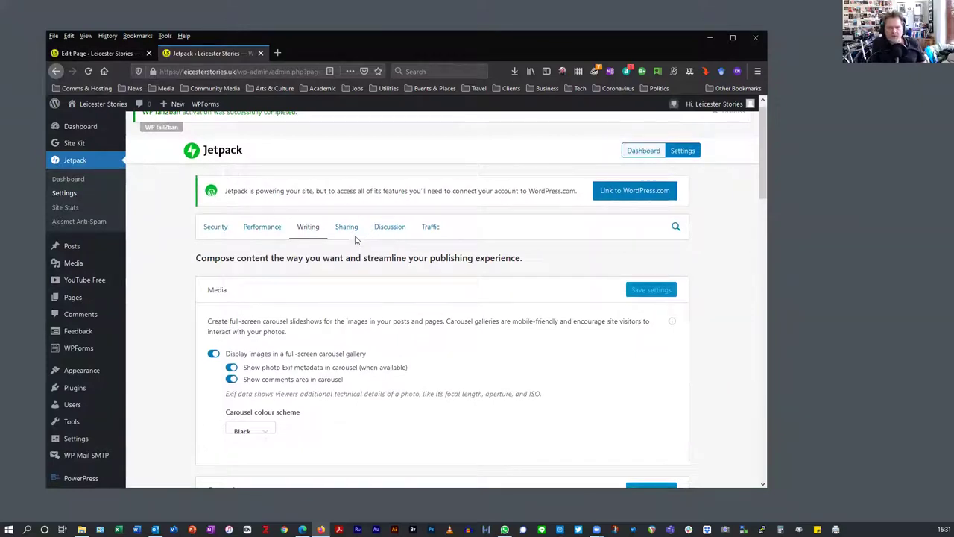
pyautogui.click(347, 227)
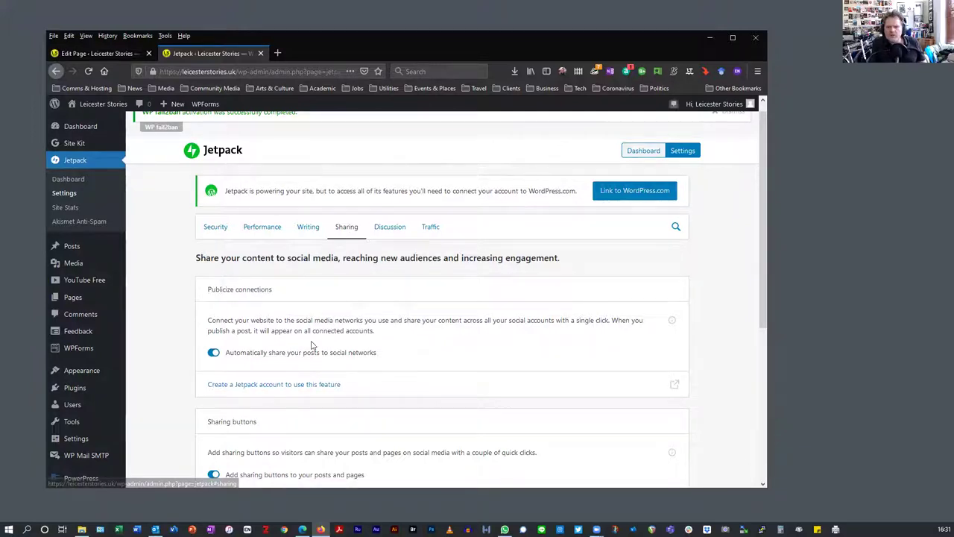
pyautogui.scroll(-2, 312, 345)
pyautogui.scroll(1, 313, 345)
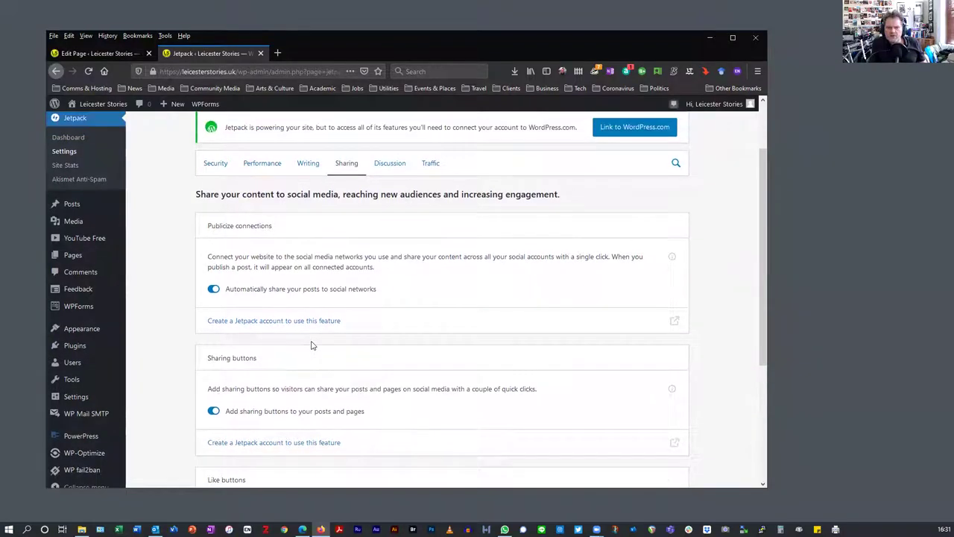
pyautogui.scroll(2, 312, 345)
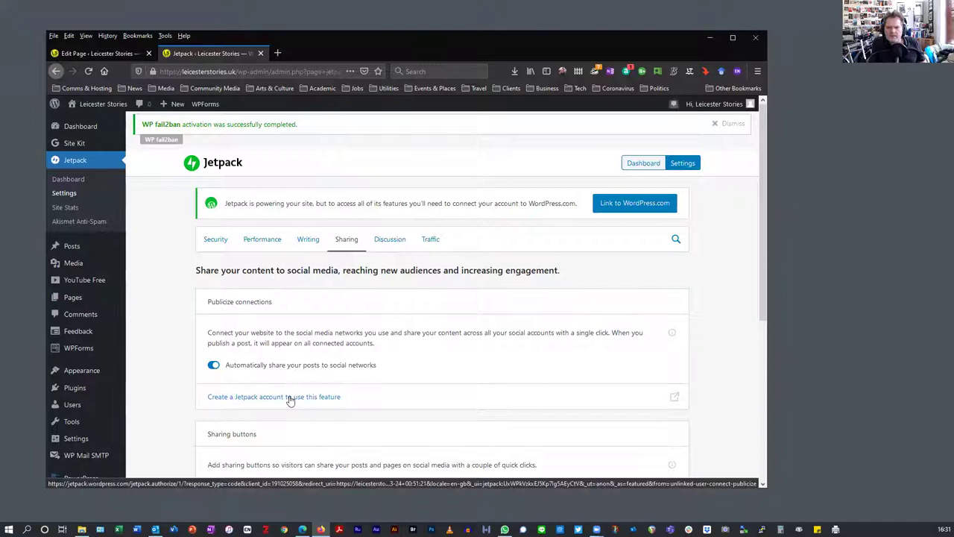
# Link Jetpack to the WordPress.com account from the Sharing settings, approve the connection and choose the Jetpack Free plan.
pyautogui.scroll(-4, 290, 398)
pyautogui.click(280, 251)
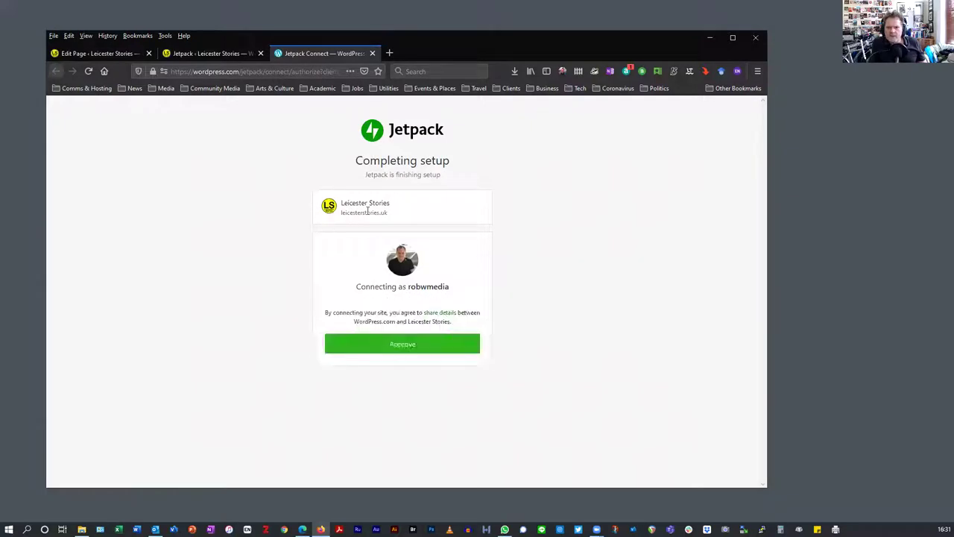
pyautogui.click(355, 343)
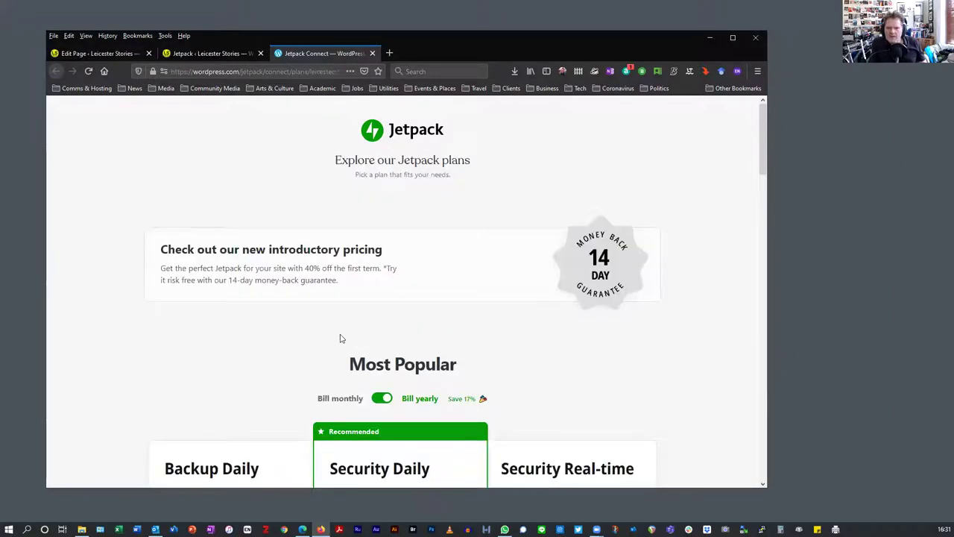
pyautogui.scroll(-15, 156, 310)
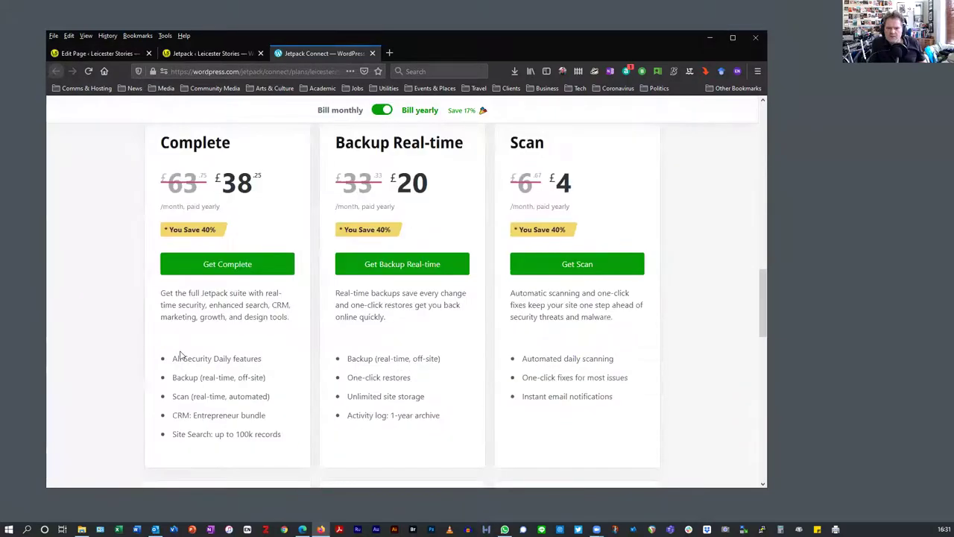
pyautogui.scroll(-10, 184, 366)
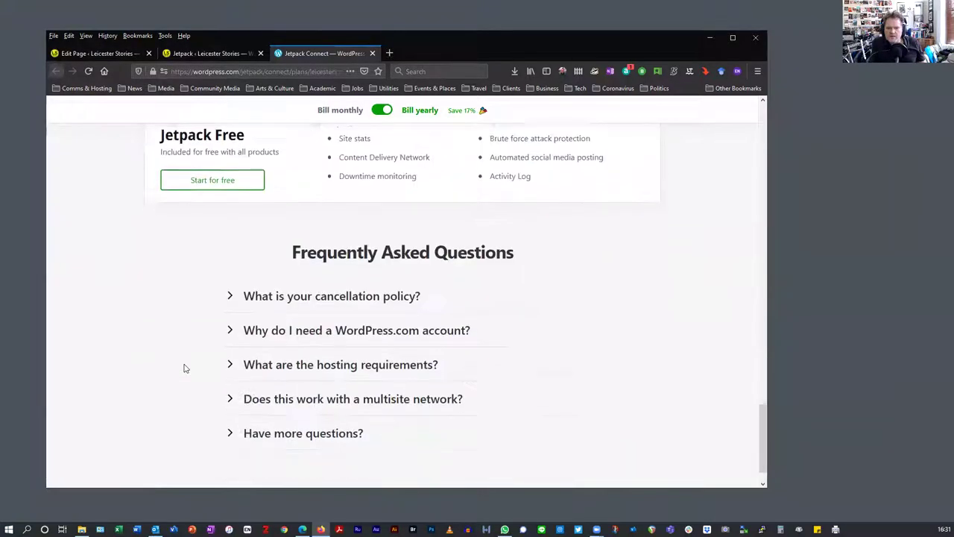
pyautogui.click(195, 164)
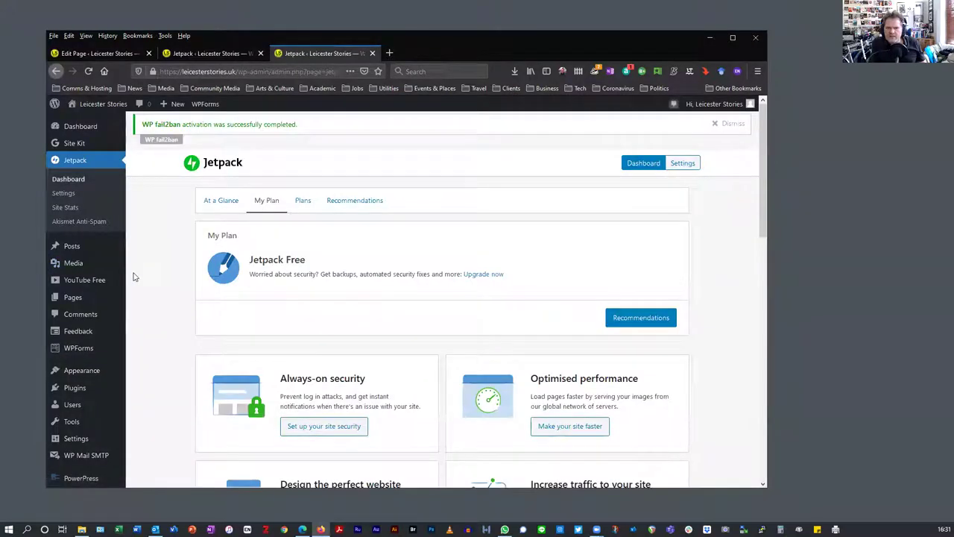
# Open the WordPress.com social media account connections from the Publicize section of Jetpack's Sharing settings.
pyautogui.click(684, 163)
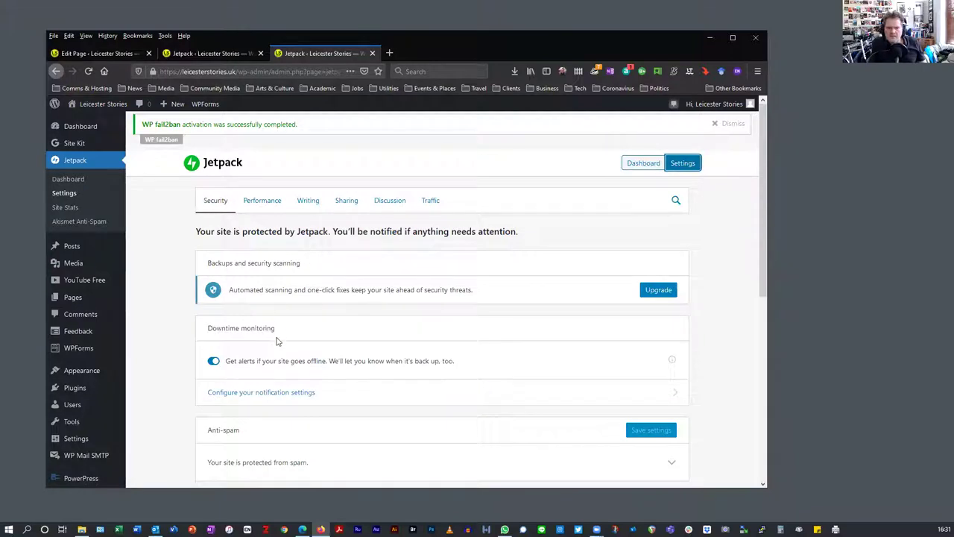
pyautogui.click(347, 201)
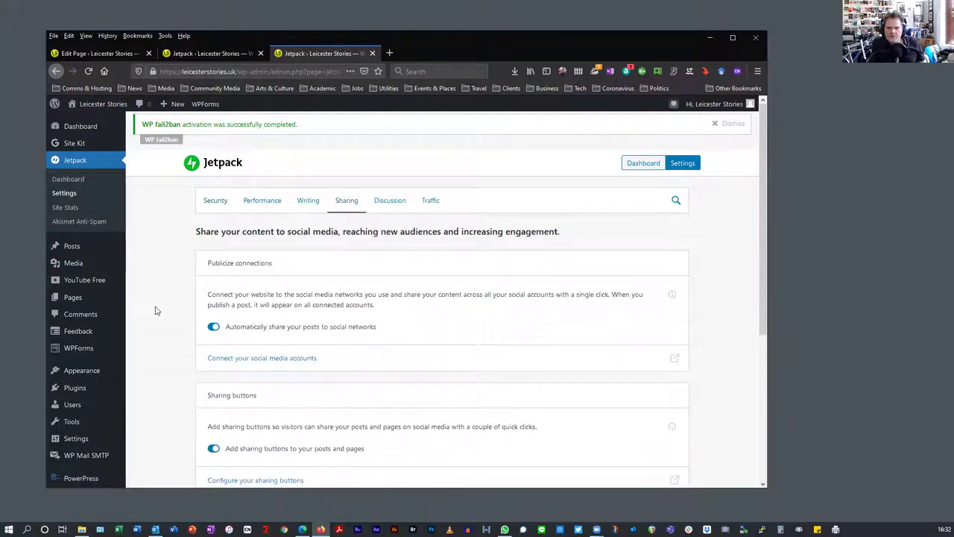
pyautogui.scroll(-1, 271, 318)
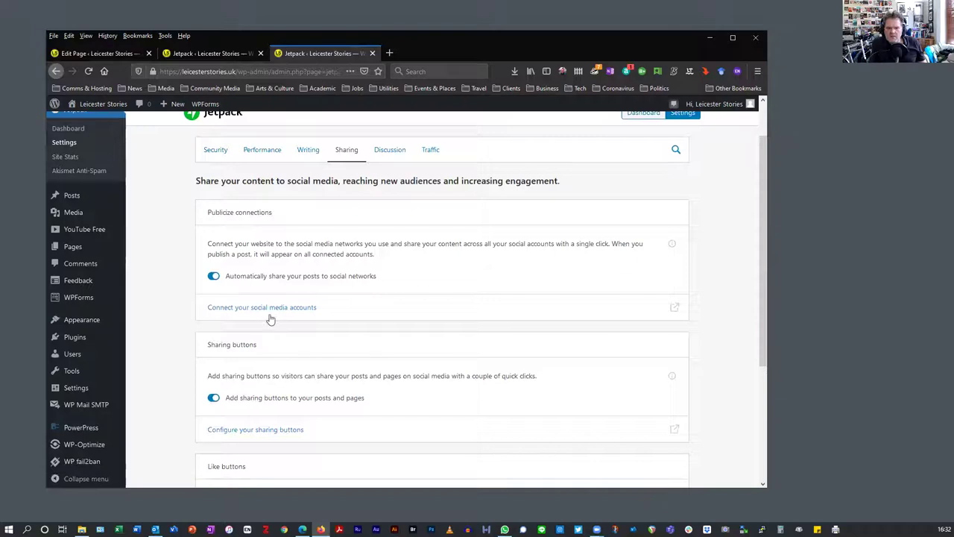
pyautogui.click(270, 308)
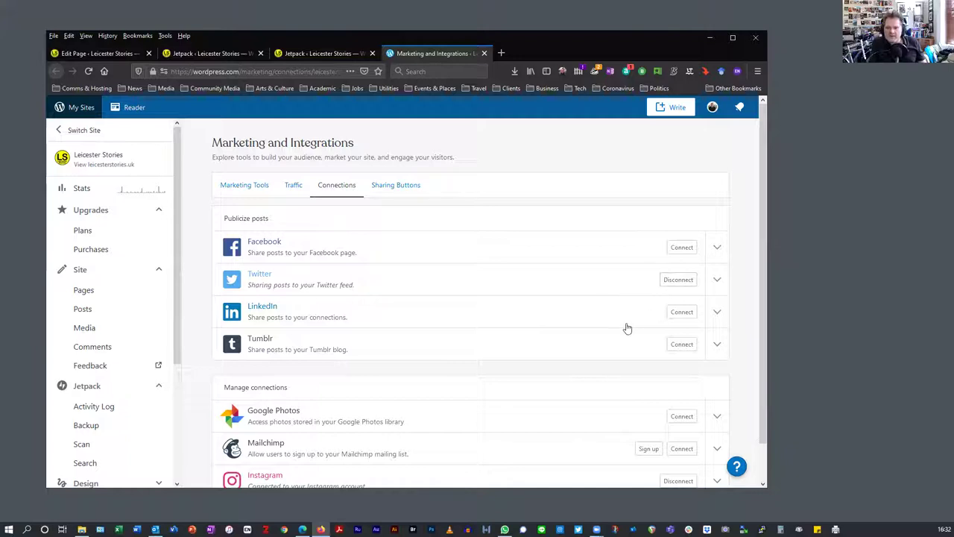
# Look over the Publicize and managed service connections and the site list, and return to Jetpack's Sharing settings.
pyautogui.scroll(-1, 626, 326)
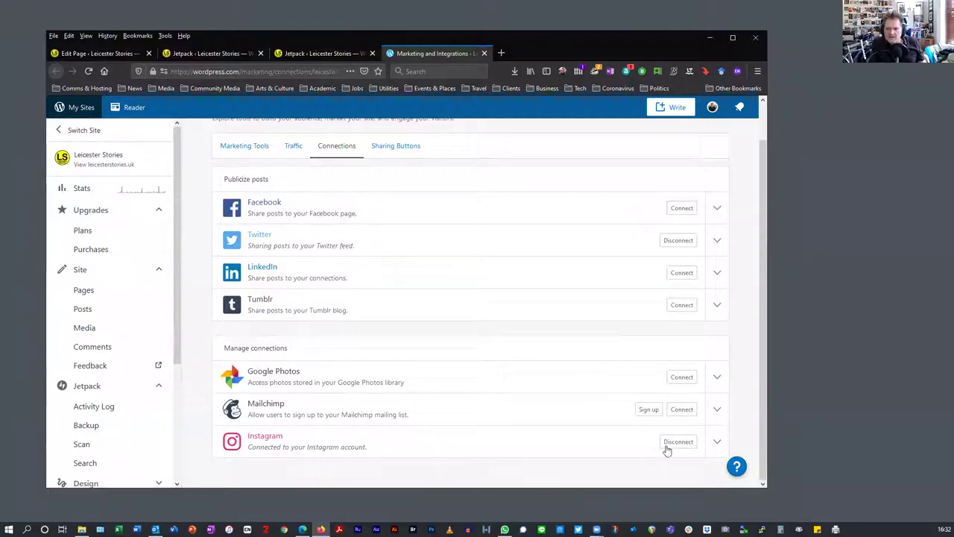
pyautogui.scroll(1, 667, 450)
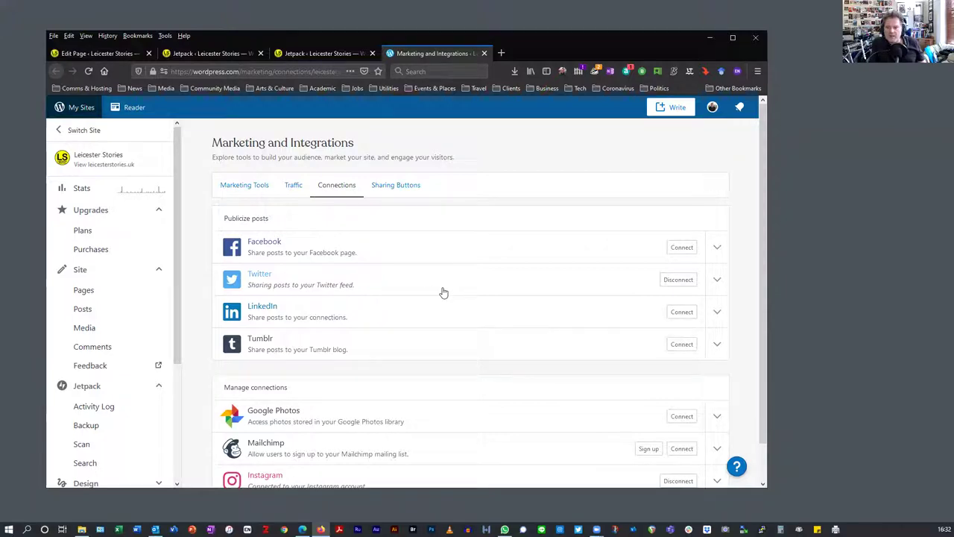
pyautogui.scroll(-2, 476, 335)
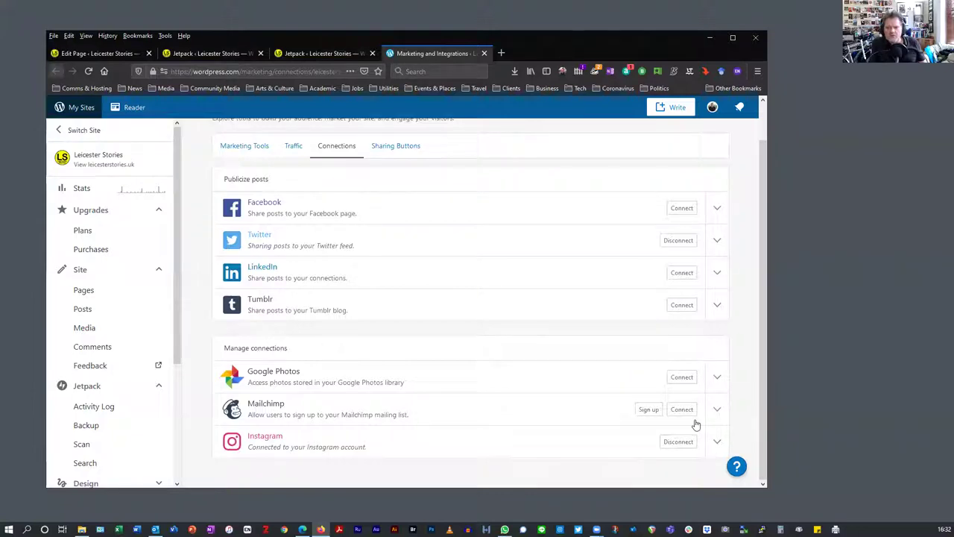
pyautogui.scroll(2, 423, 303)
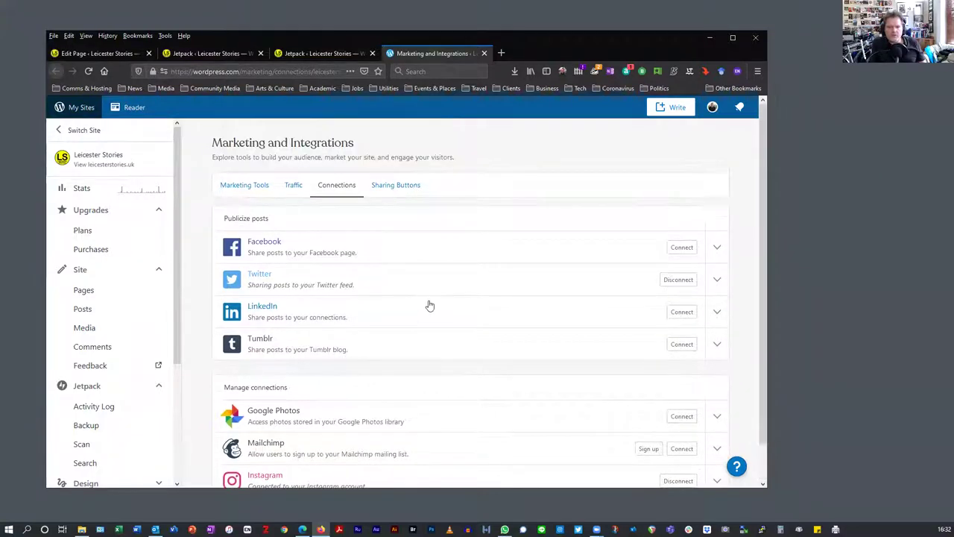
pyautogui.click(78, 130)
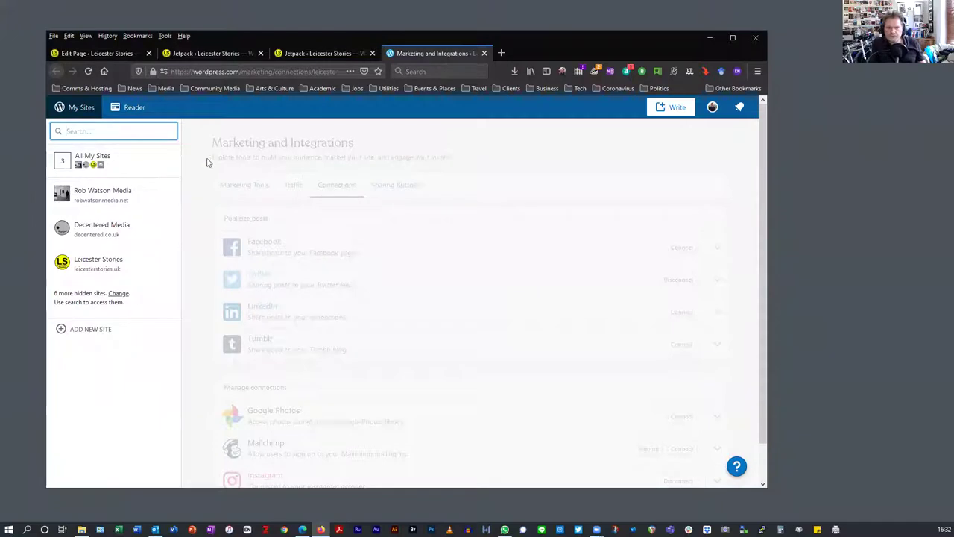
pyautogui.click(321, 56)
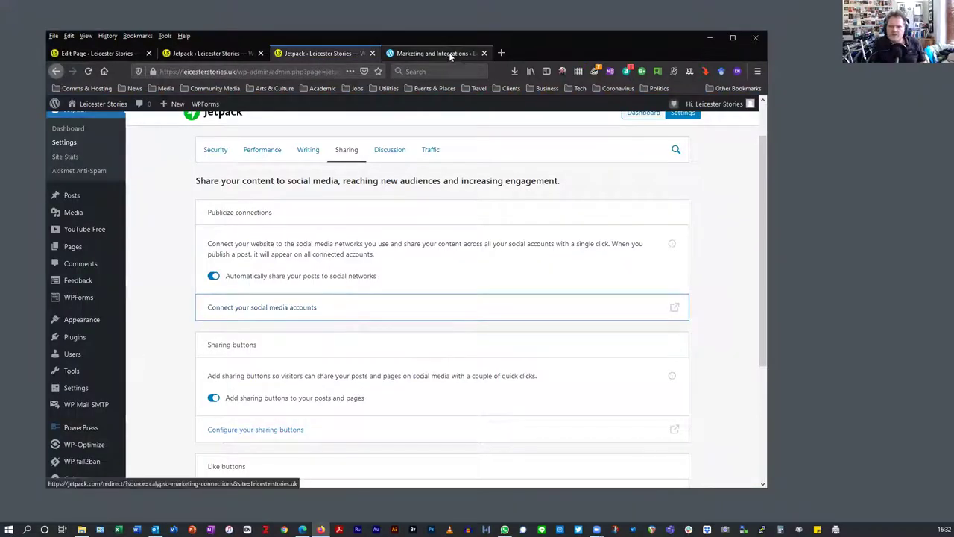
# Close the WordPress.com connections page and look over the site's lists of posts and pages.
pyautogui.click(485, 54)
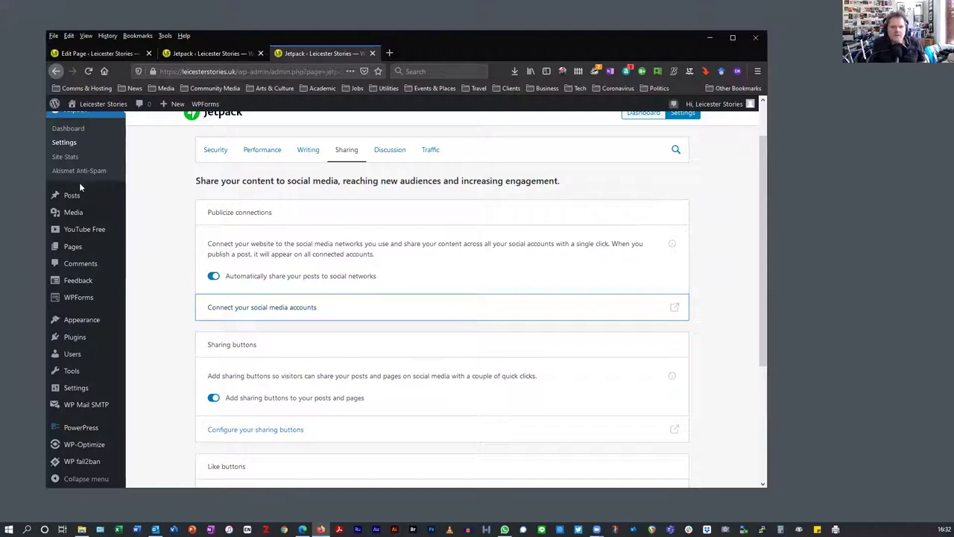
pyautogui.scroll(2, 63, 194)
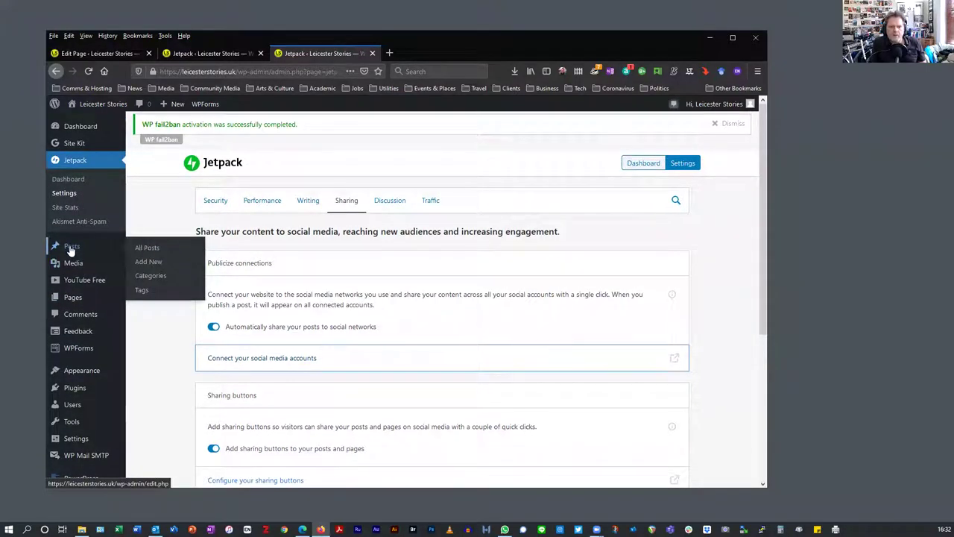
pyautogui.click(71, 250)
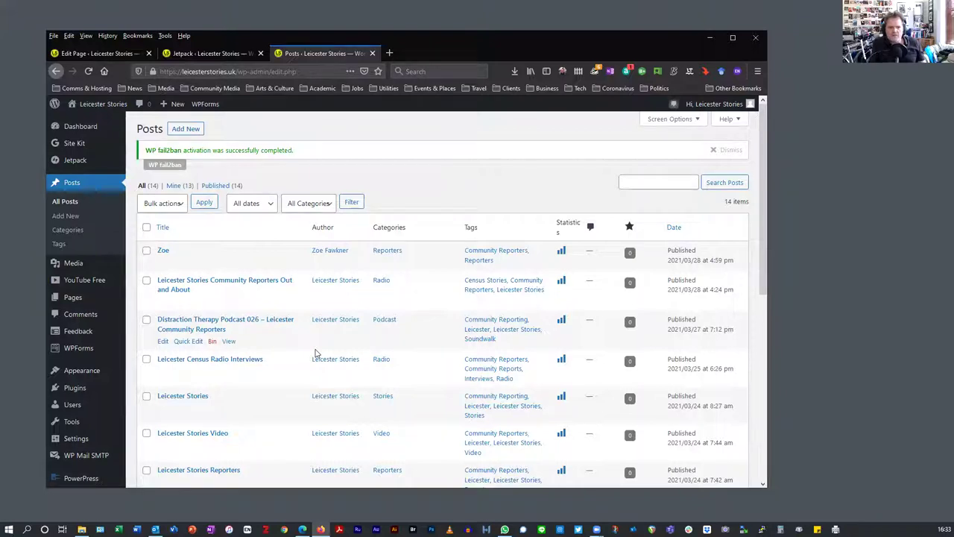
pyautogui.scroll(-1, 315, 353)
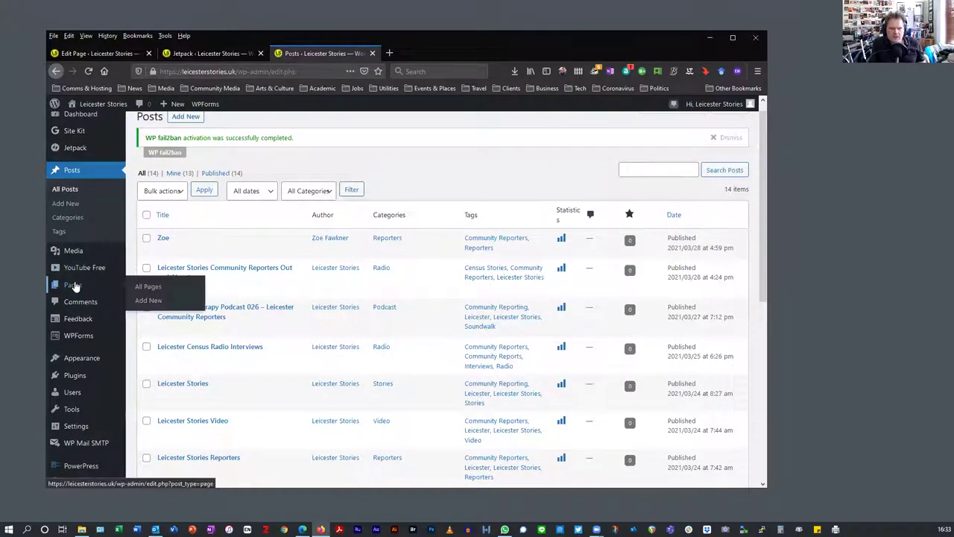
pyautogui.click(75, 286)
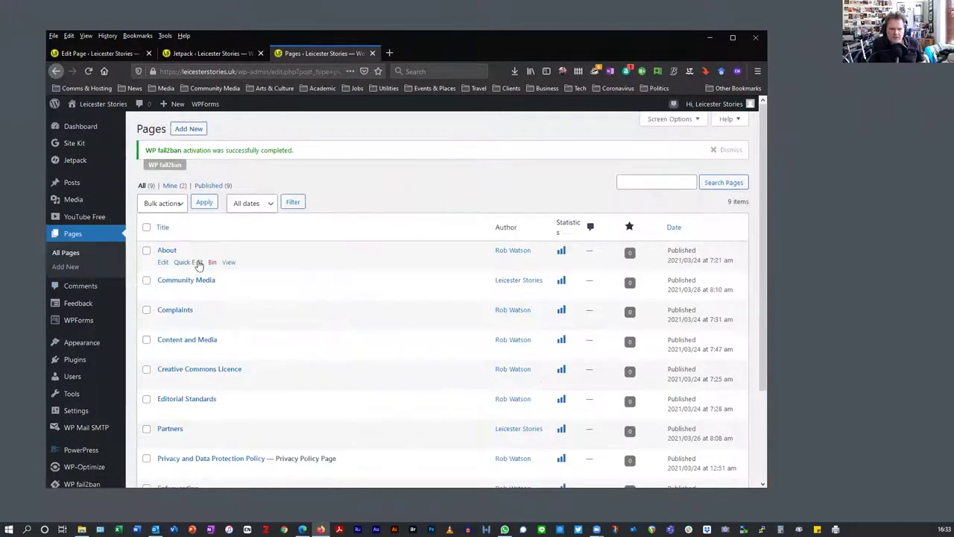
pyautogui.scroll(-3, 223, 376)
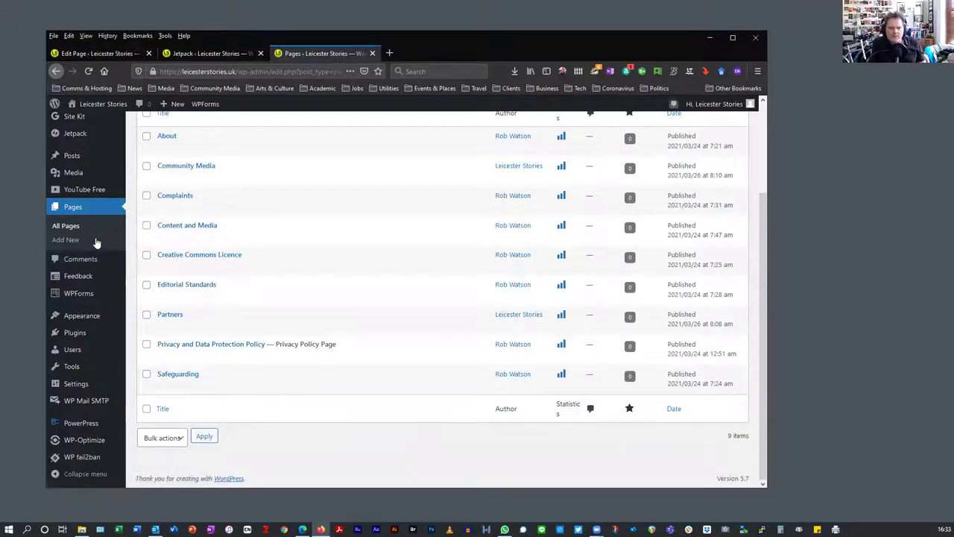
# Return to the posts list and review the site's post categories and the form for adding a new one.
pyautogui.click(69, 160)
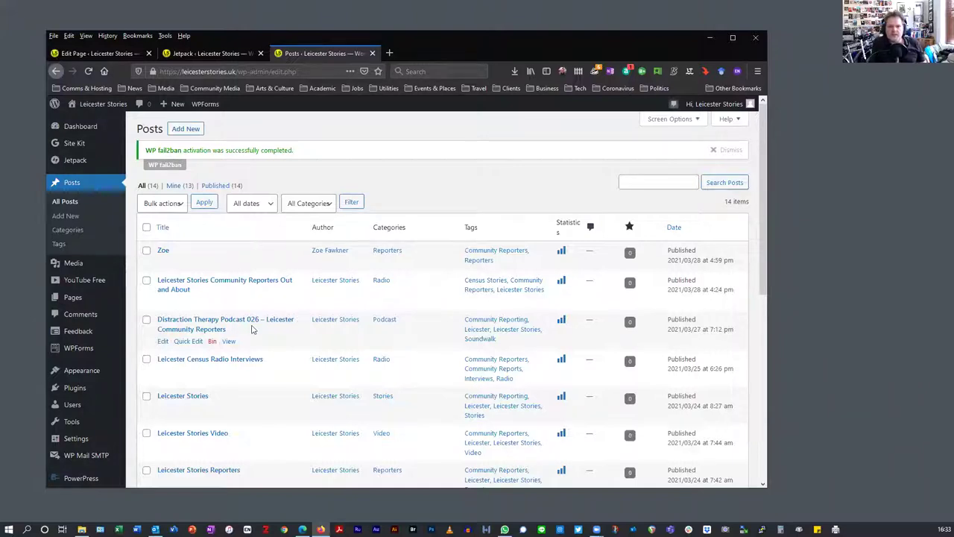
pyautogui.scroll(-1, 365, 306)
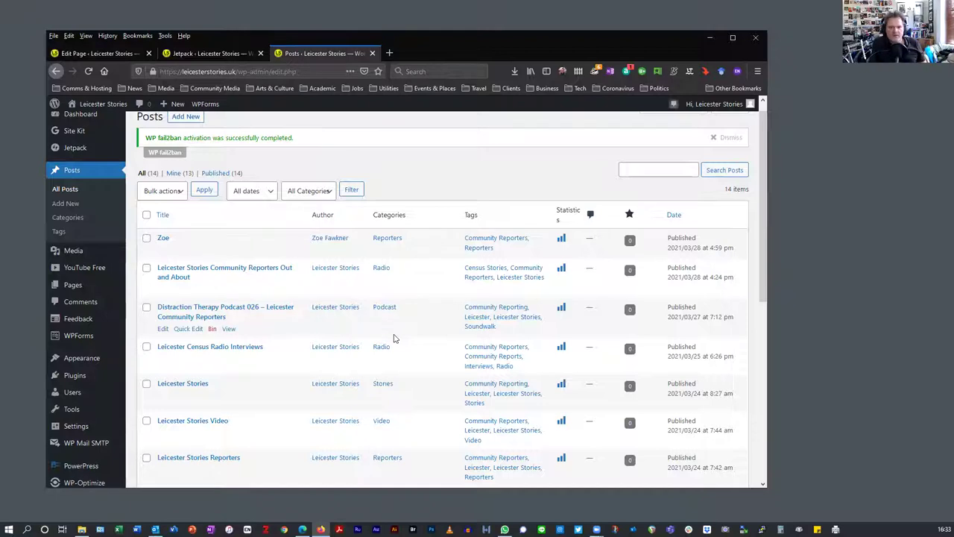
pyautogui.click(68, 220)
pyautogui.scroll(-2, 504, 393)
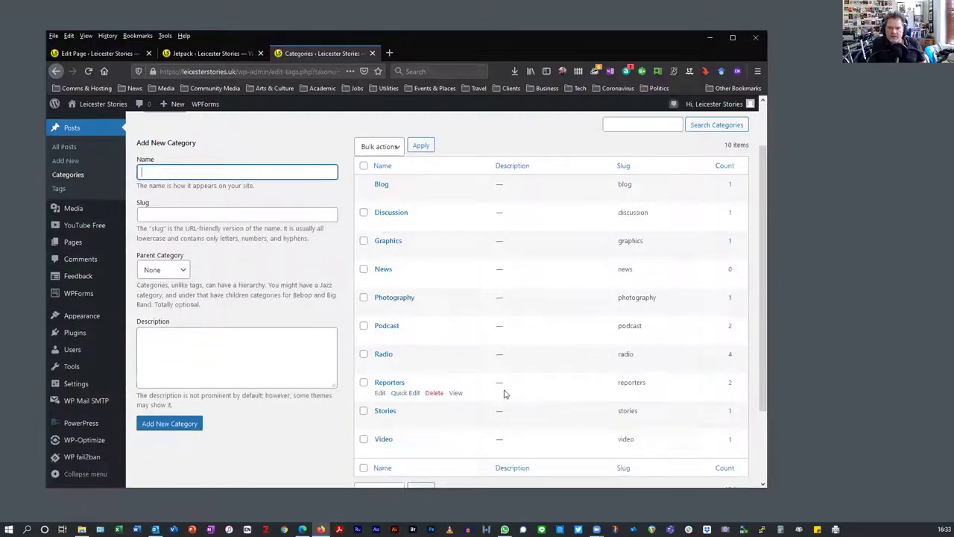
pyautogui.scroll(-1, 504, 394)
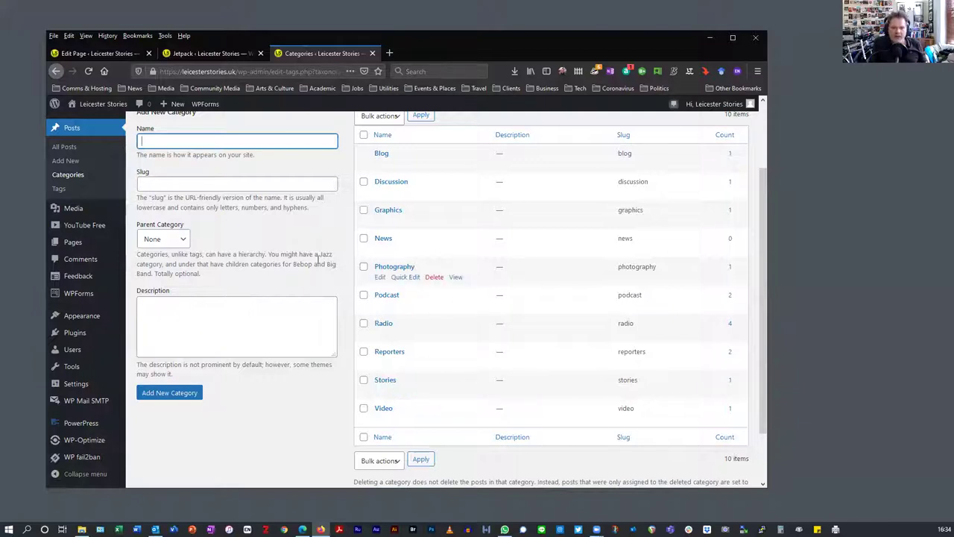
# View the site's post tags and compare them with the post categories.
pyautogui.click(65, 191)
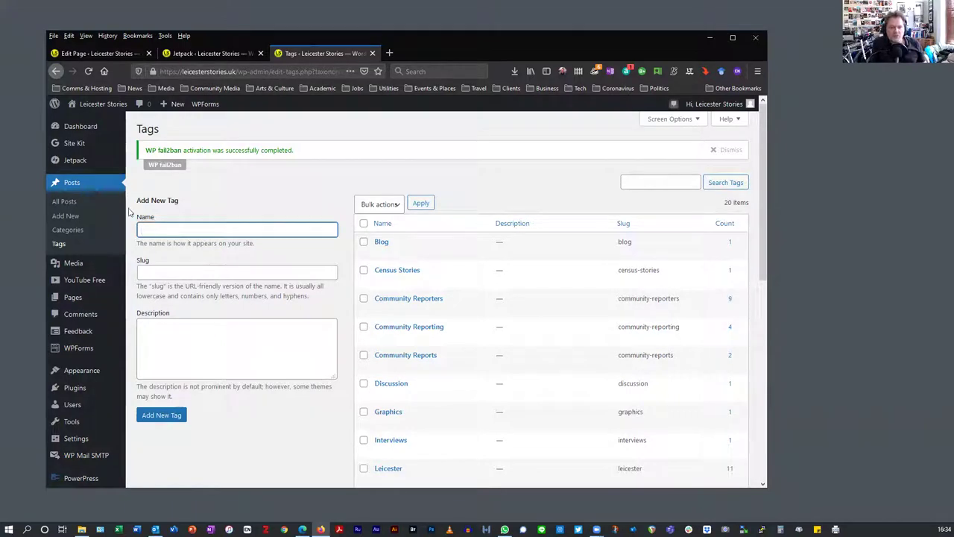
pyautogui.click(67, 229)
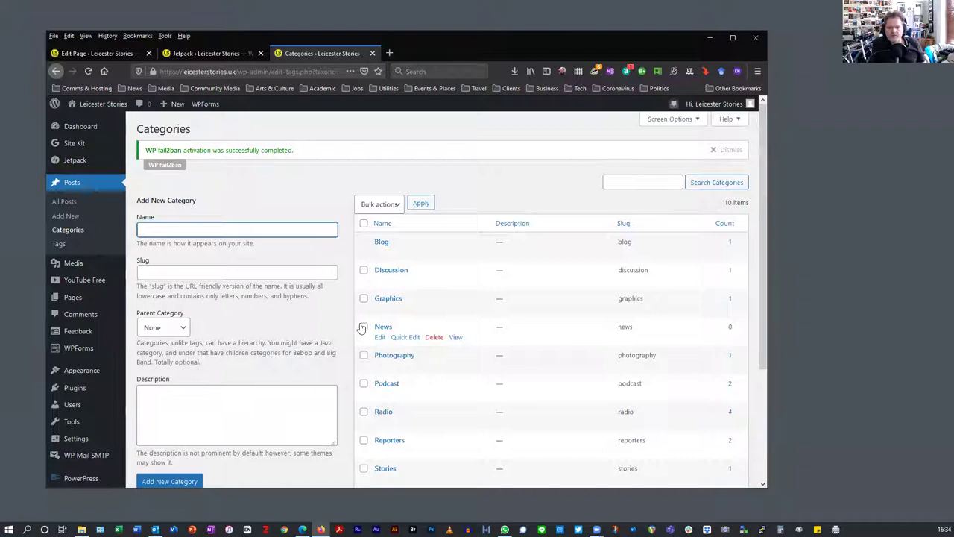
pyautogui.scroll(-2, 358, 326)
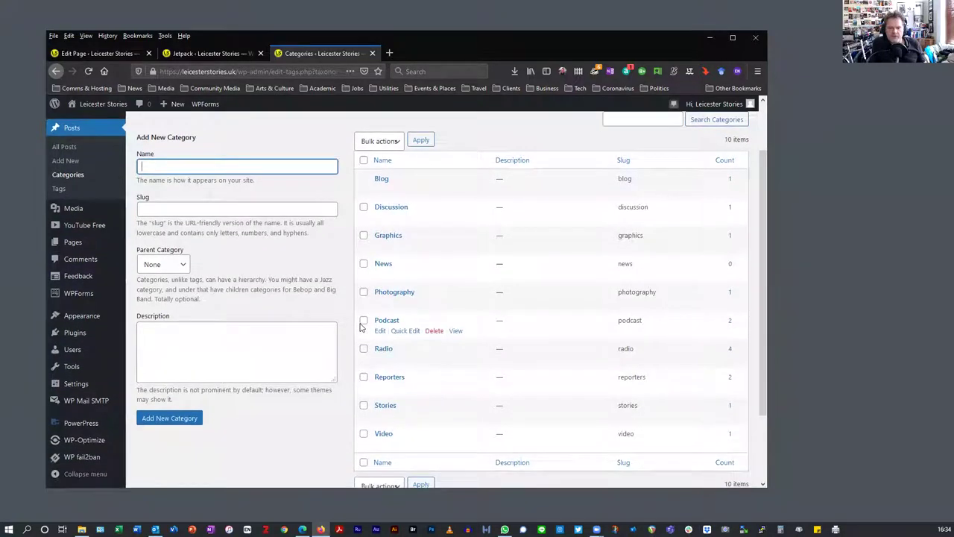
pyautogui.scroll(2, 149, 254)
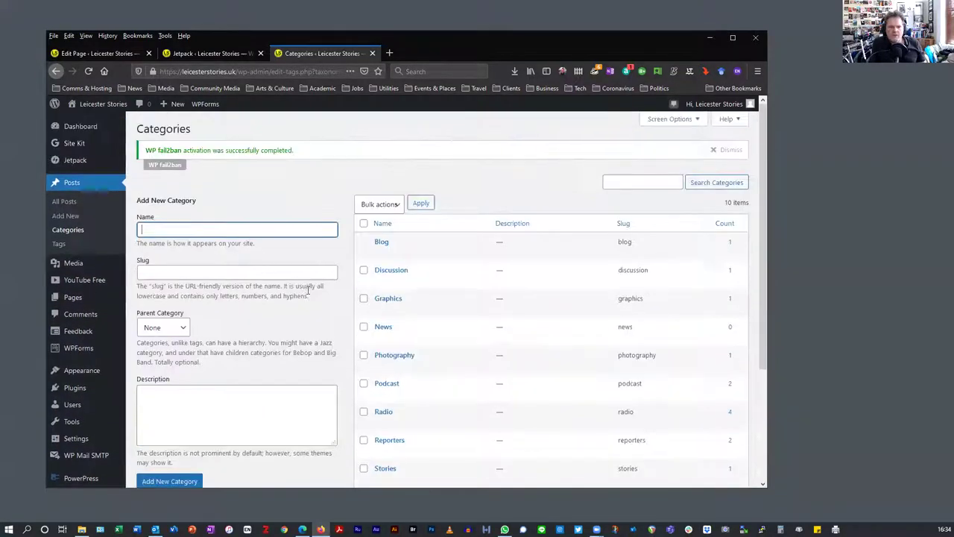
# Look through the full list of all posts with their authors, categories and tags.
pyautogui.click(64, 203)
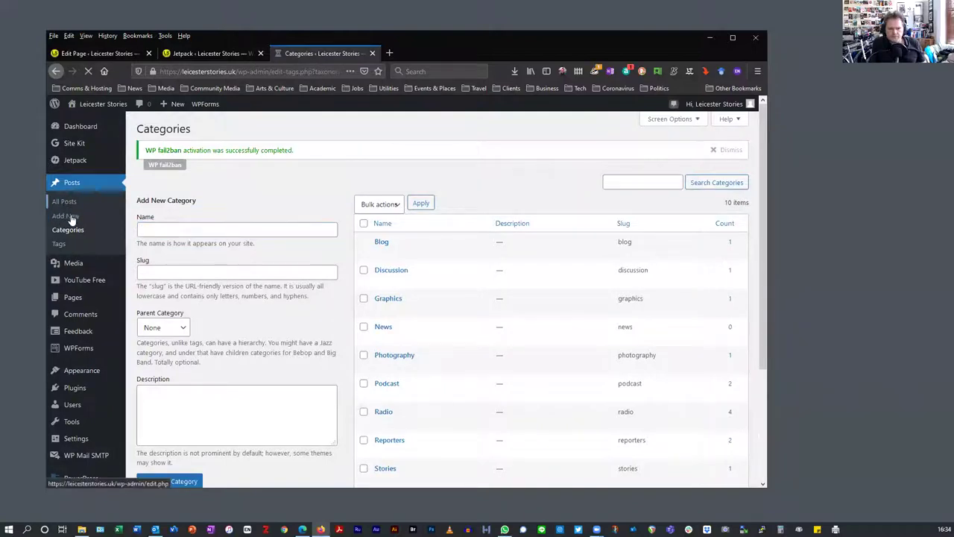
pyautogui.scroll(-5, 319, 324)
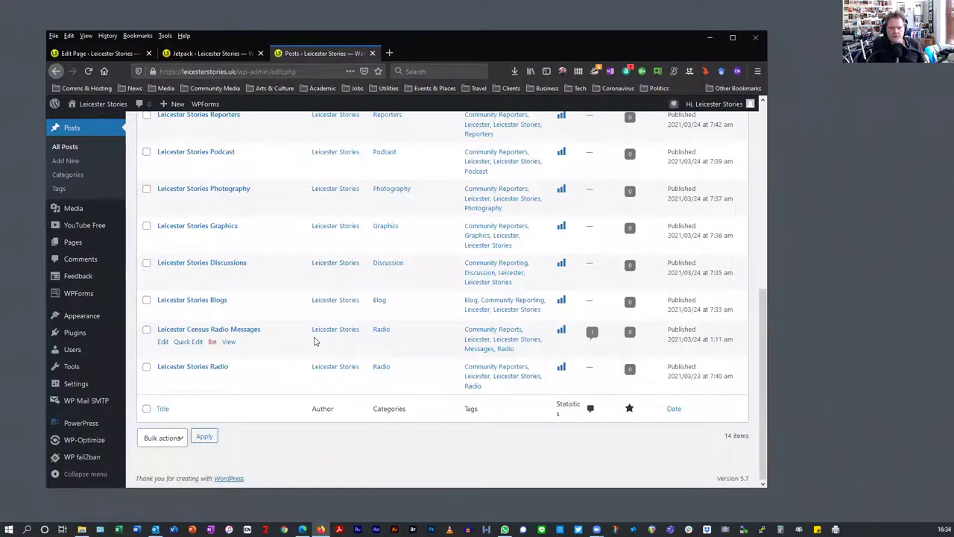
pyautogui.scroll(5, 319, 347)
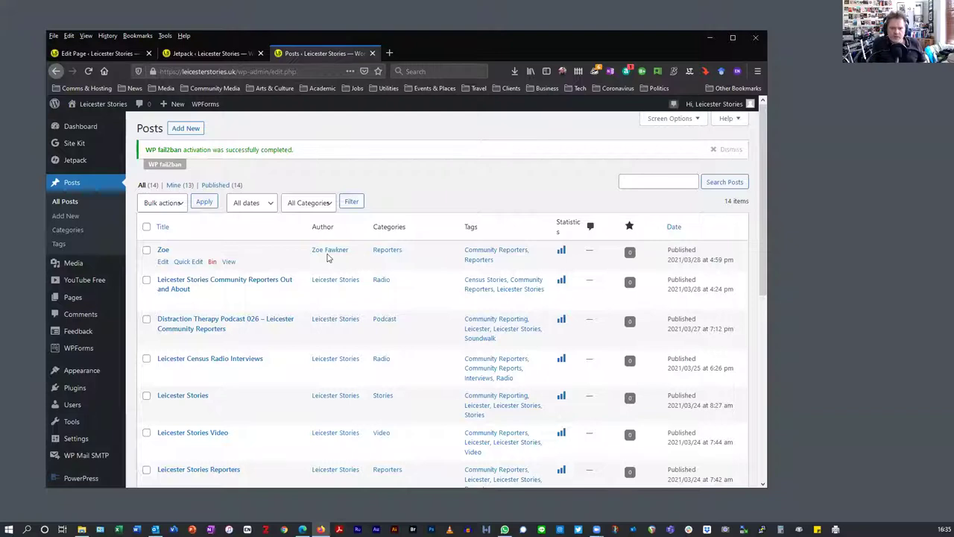
# Examine the newest reporter post's Quick Edit options for author, categories, tags and status, and cancel without saving.
pyautogui.click(183, 261)
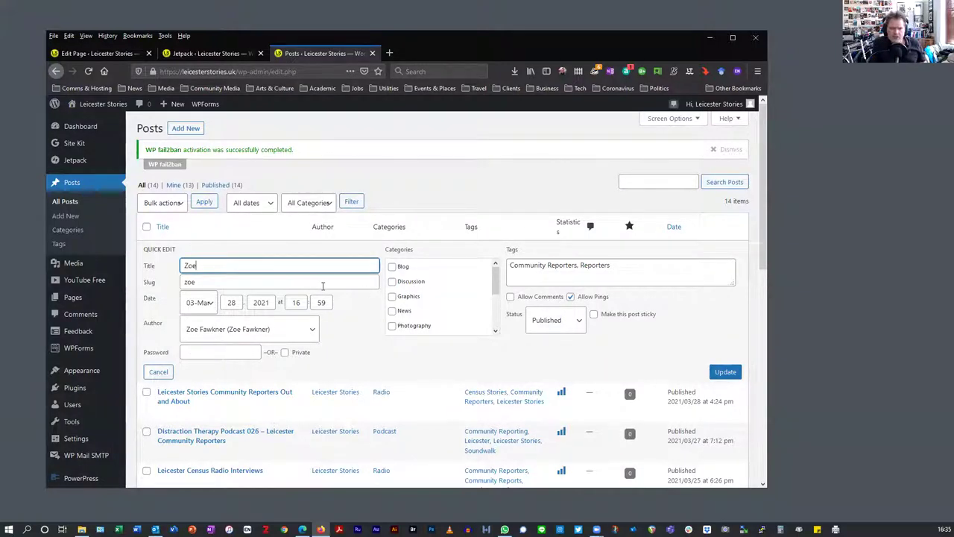
pyautogui.click(306, 331)
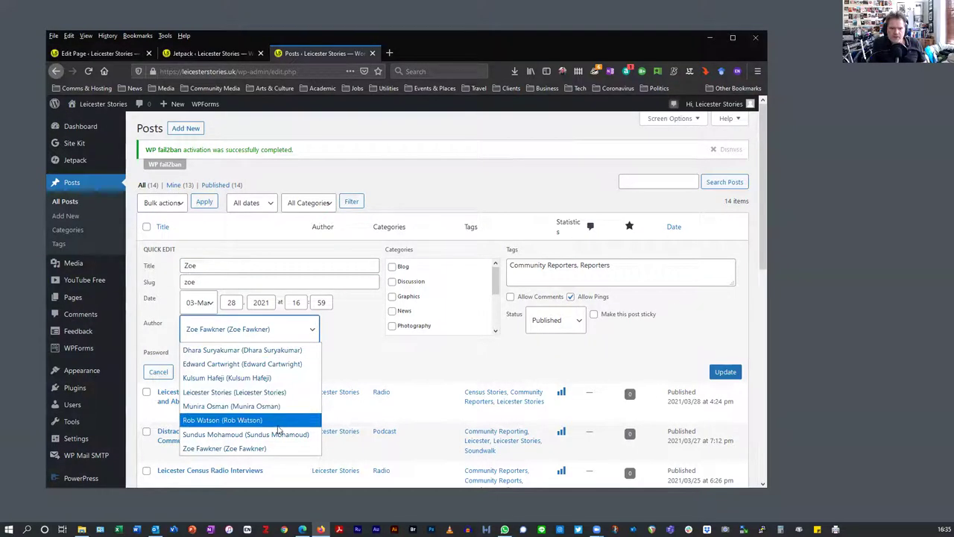
pyautogui.click(373, 356)
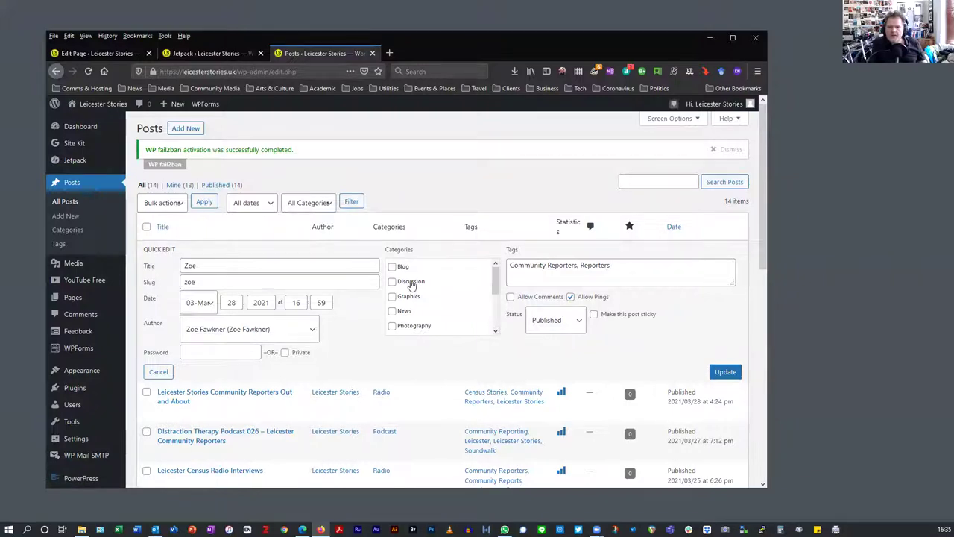
pyautogui.scroll(-1, 412, 299)
pyautogui.scroll(-1, 413, 302)
pyautogui.moveTo(494, 257); pyautogui.dragTo(495, 294)
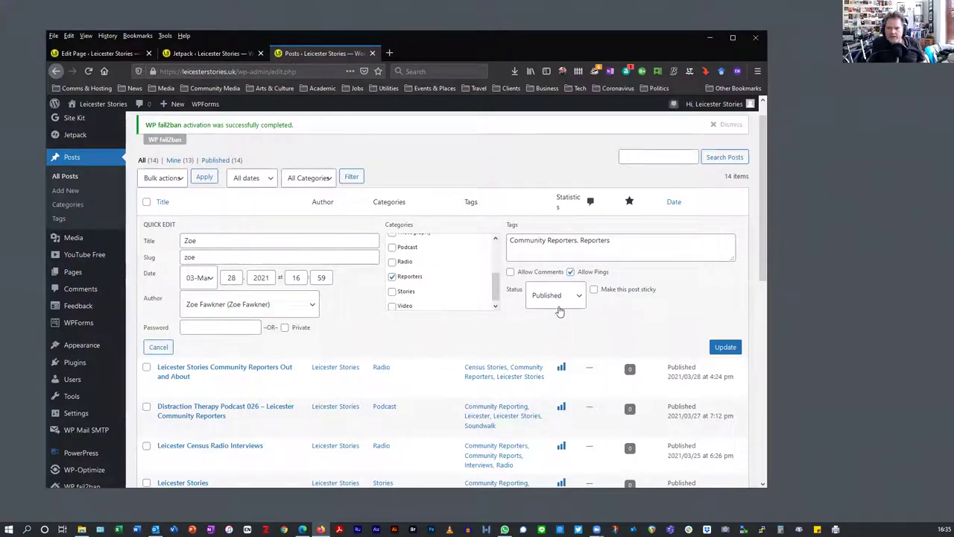
pyautogui.scroll(1, 505, 321)
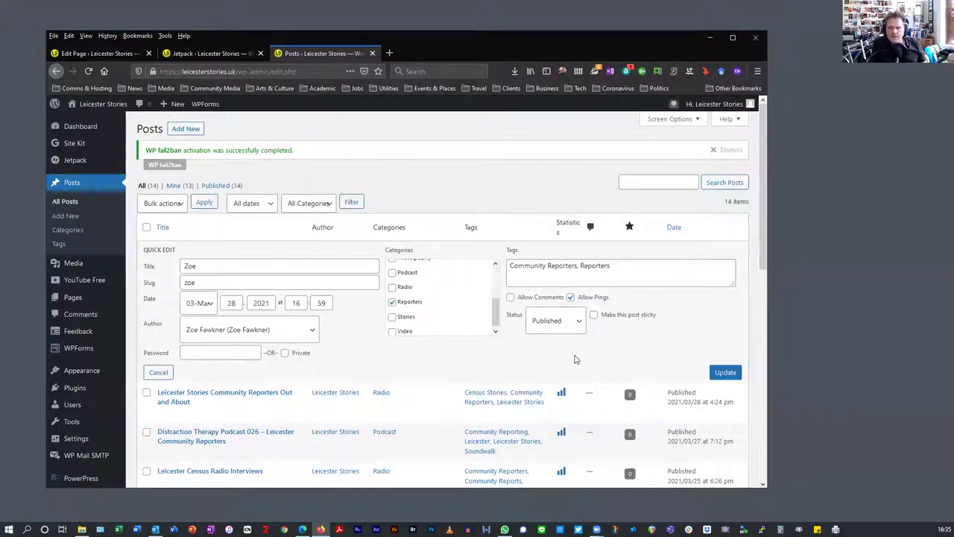
pyautogui.click(158, 373)
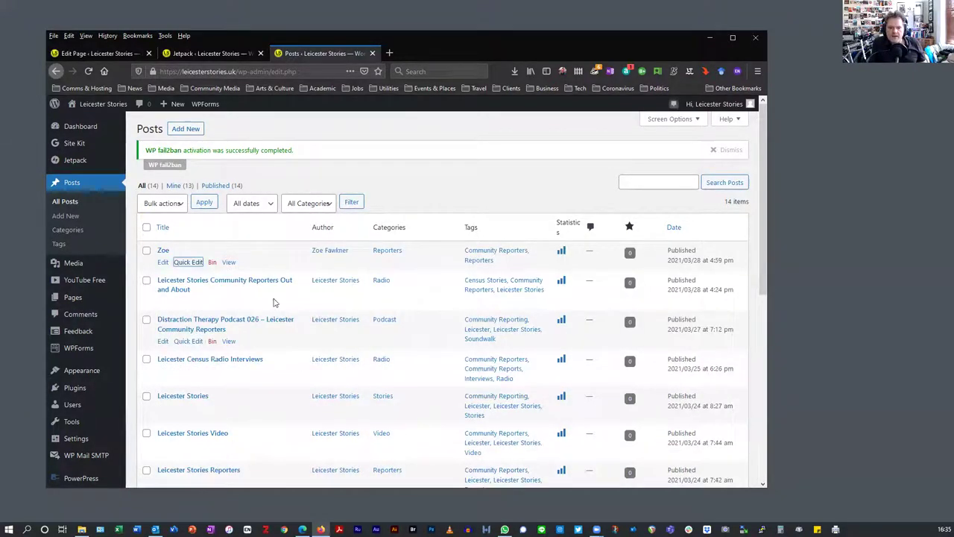
# Open the post "Leicester Stories Community Reporters Out and About" for editing and inspect its Publicise details and connection settings.
pyautogui.click(170, 285)
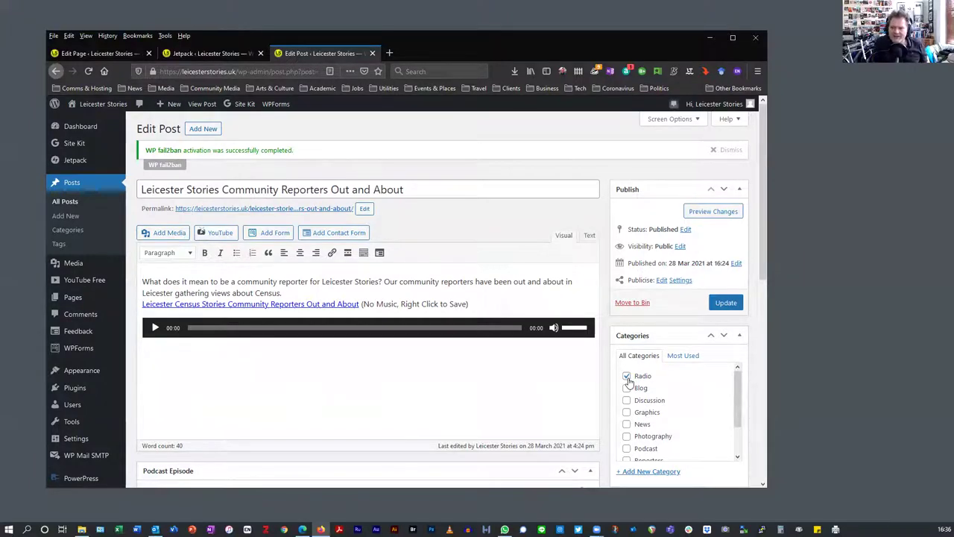
pyautogui.click(662, 280)
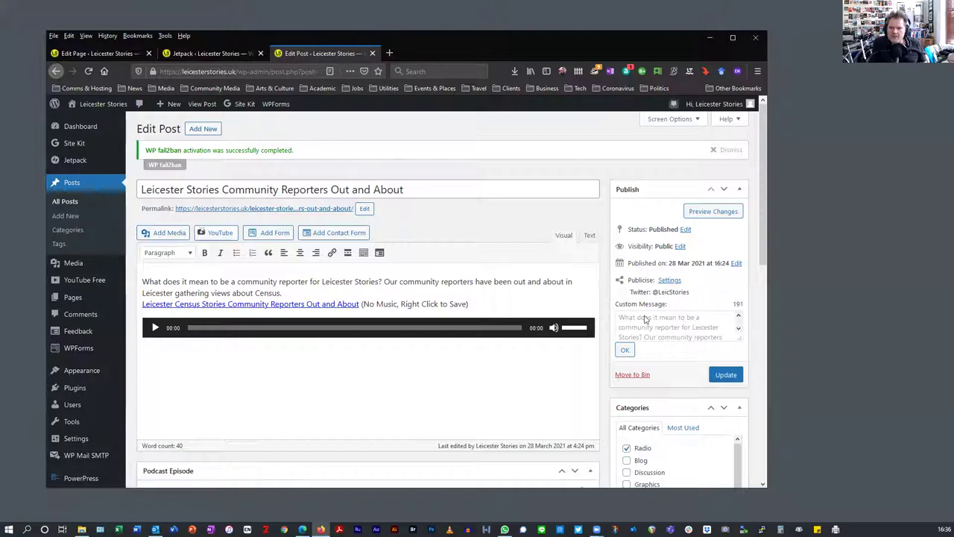
pyautogui.click(669, 280)
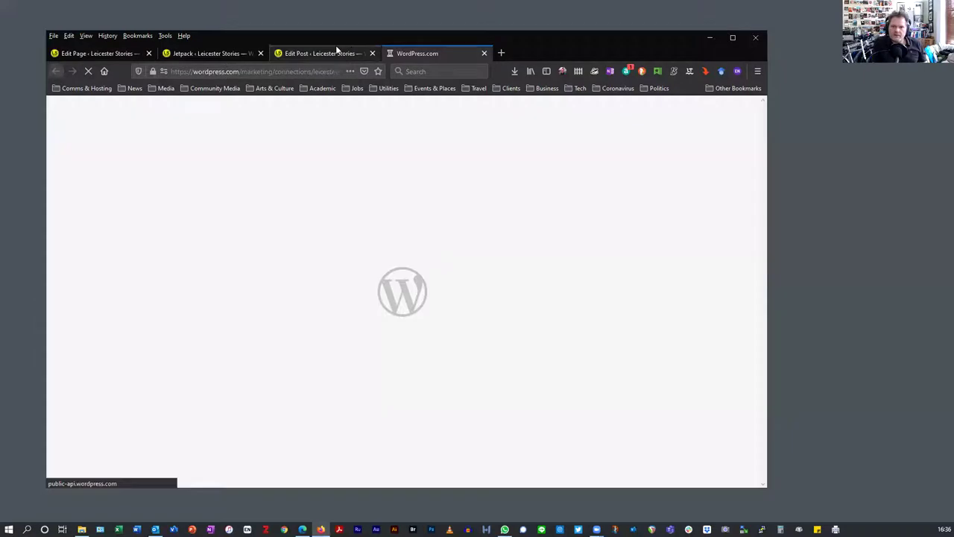
pyautogui.click(335, 50)
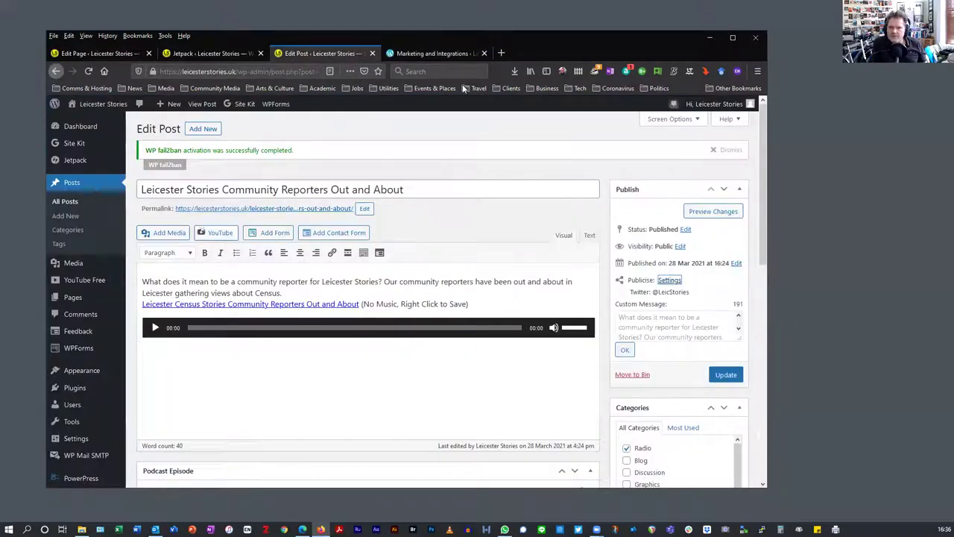
pyautogui.click(484, 53)
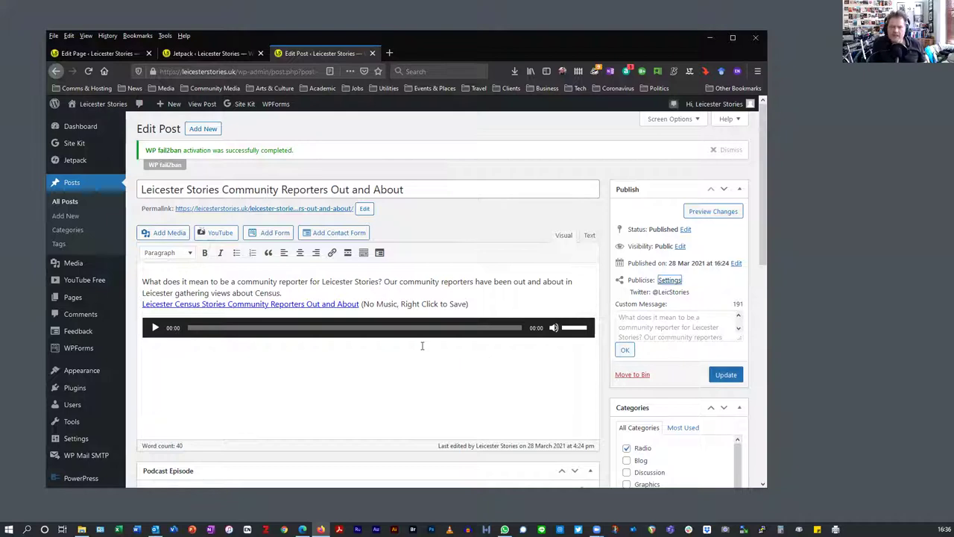
# Inspect the post's HTML source, including the audio shortcode with its mp3 link, and return to the visual view.
pyautogui.click(590, 236)
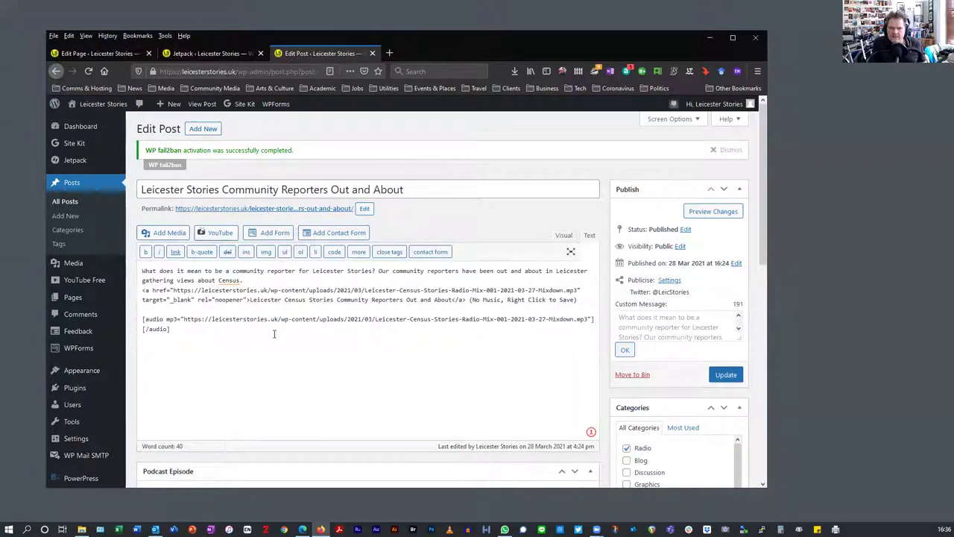
pyautogui.click(147, 319)
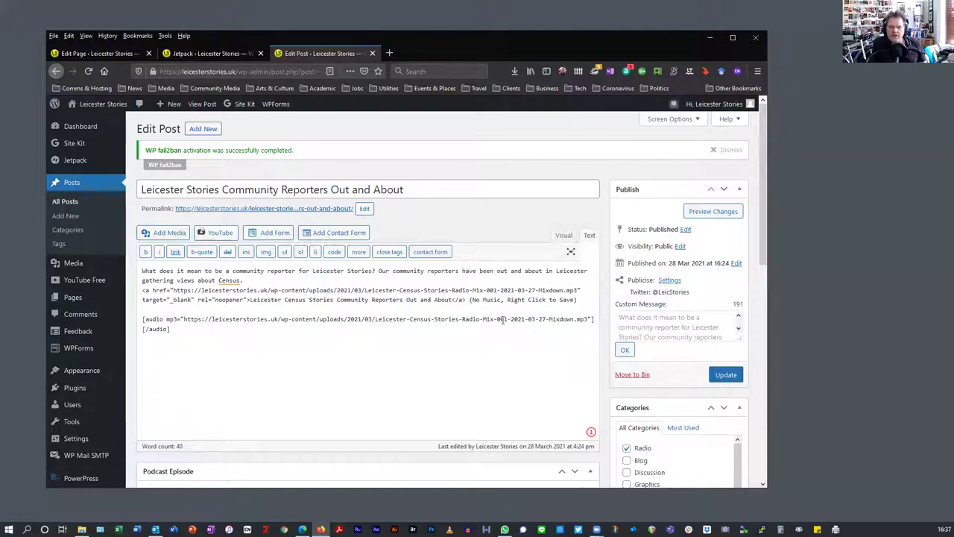
pyautogui.click(564, 235)
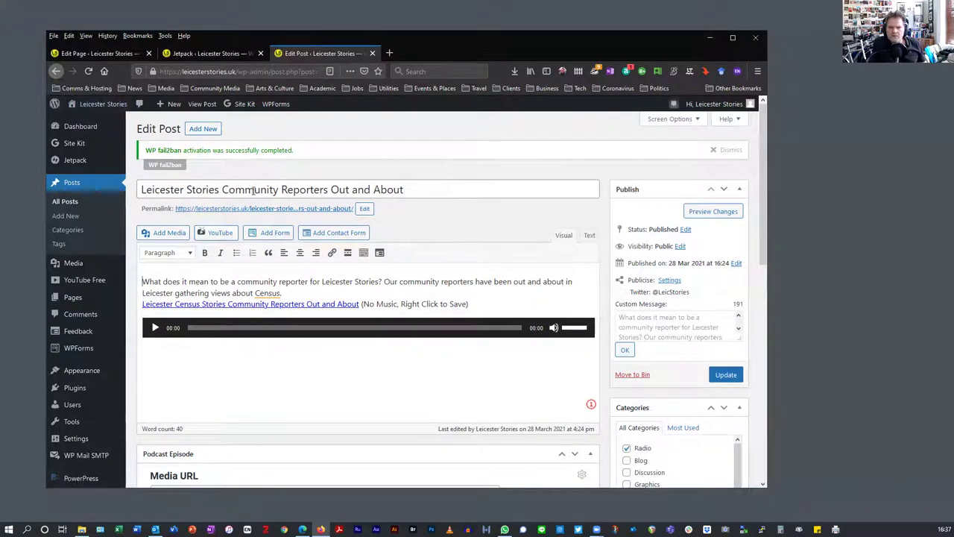
# Return to the posts list and view the published "Leicester Stories Community Reporters Out and About" post in a new tab, down to its audio player.
pyautogui.click(58, 71)
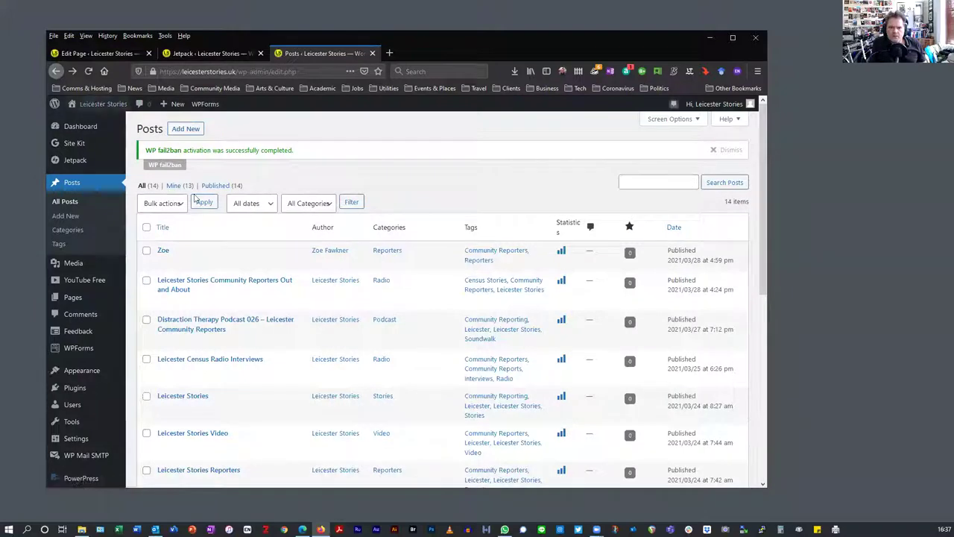
pyautogui.rightClick(230, 302)
pyautogui.click(240, 309)
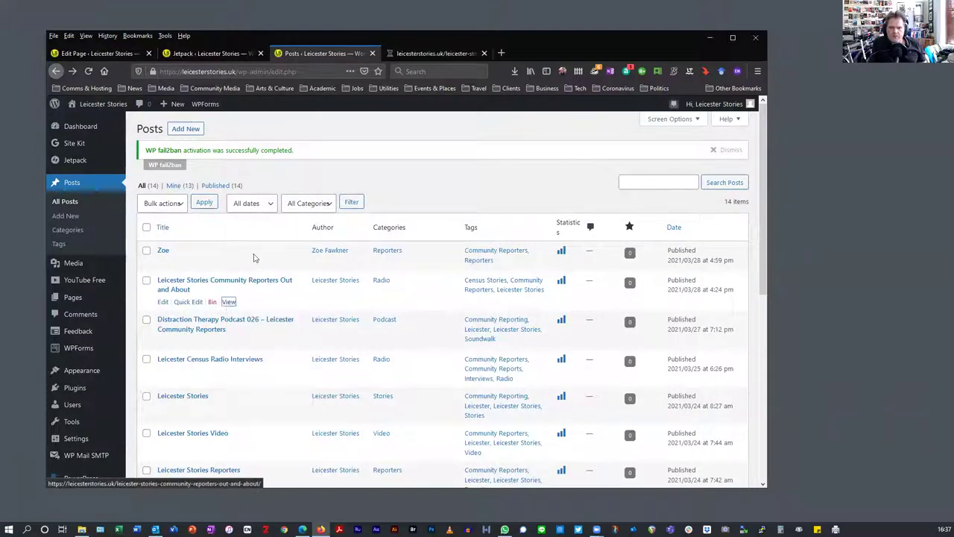
pyautogui.click(416, 54)
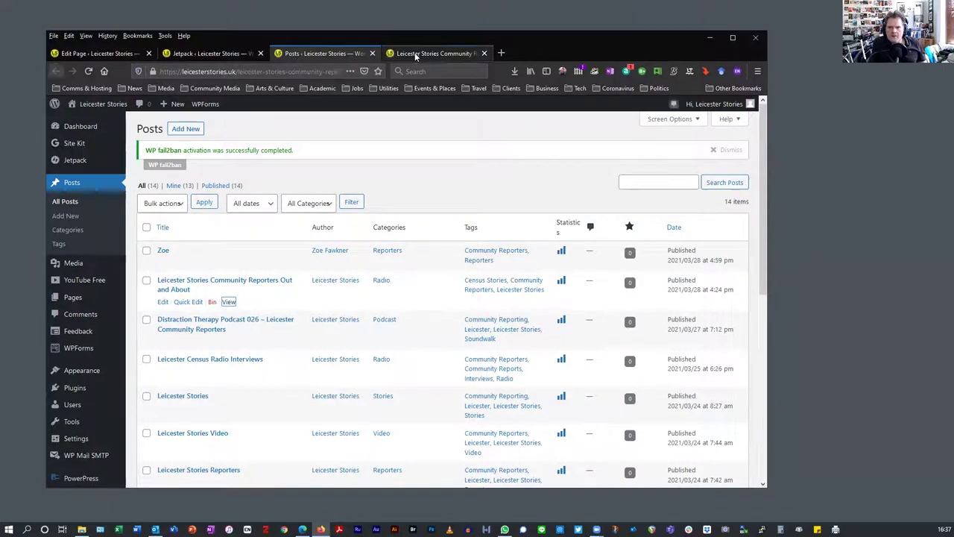
pyautogui.scroll(-2, 393, 316)
pyautogui.scroll(-4, 407, 318)
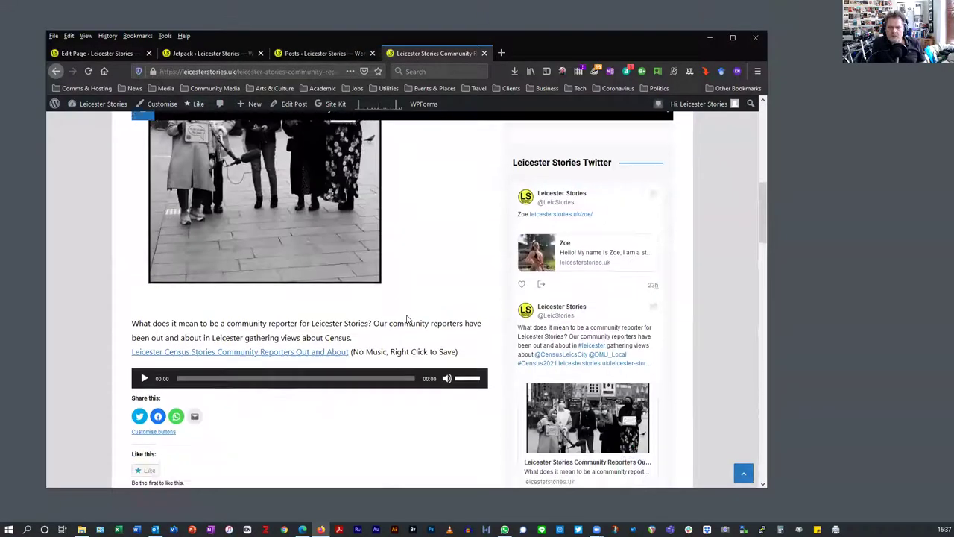
# Play a few seconds of the published post's audio, pause it, and look back over the post's photo and title.
pyautogui.scroll(2, 308, 297)
pyautogui.scroll(-4, 310, 297)
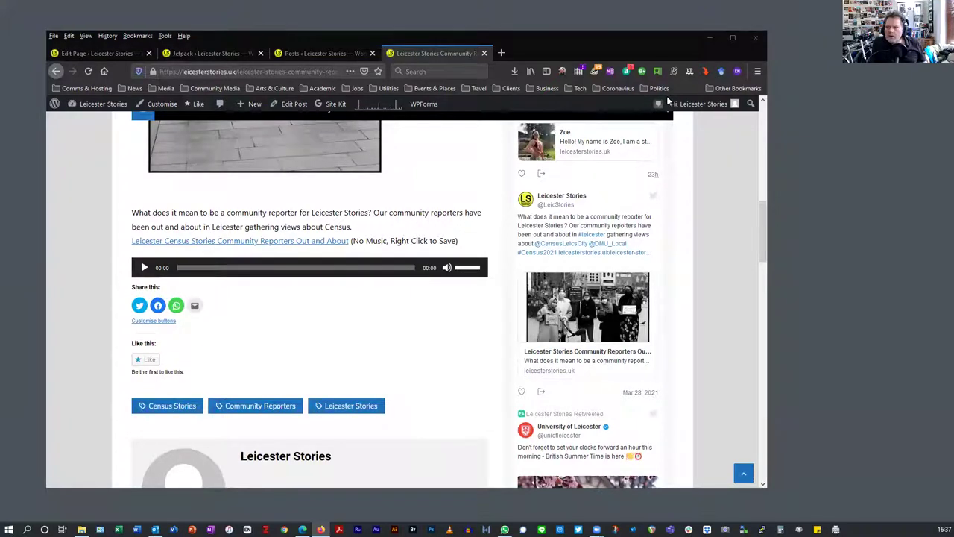
pyautogui.click(144, 266)
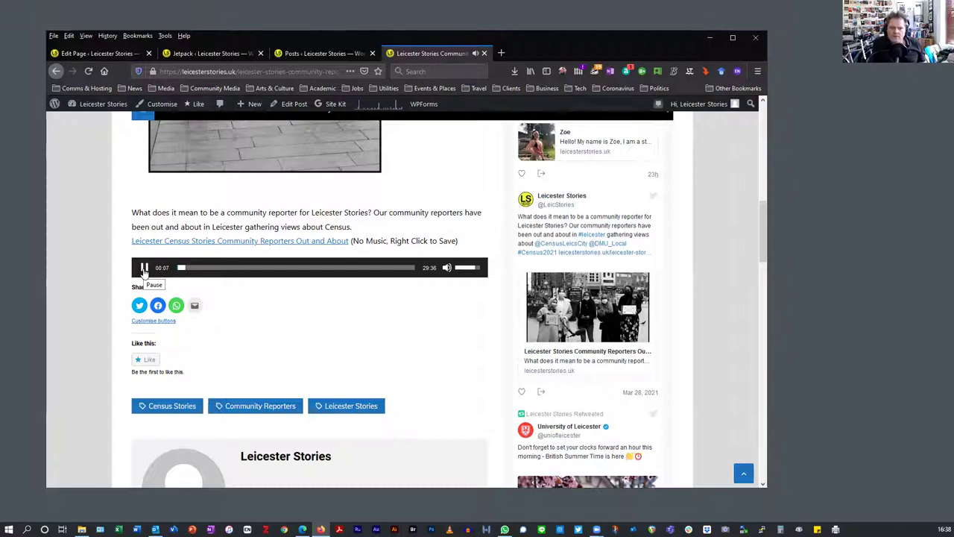
pyautogui.click(145, 268)
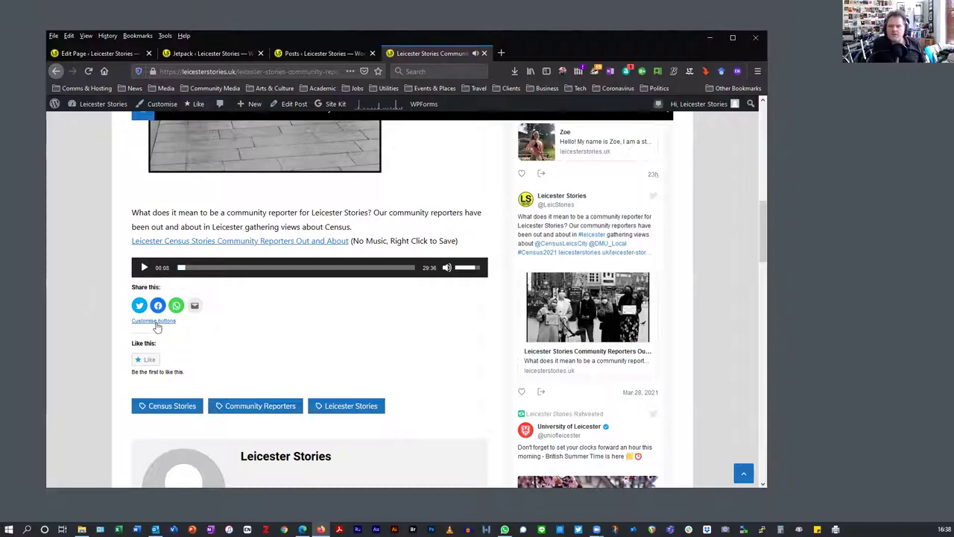
pyautogui.scroll(5, 111, 337)
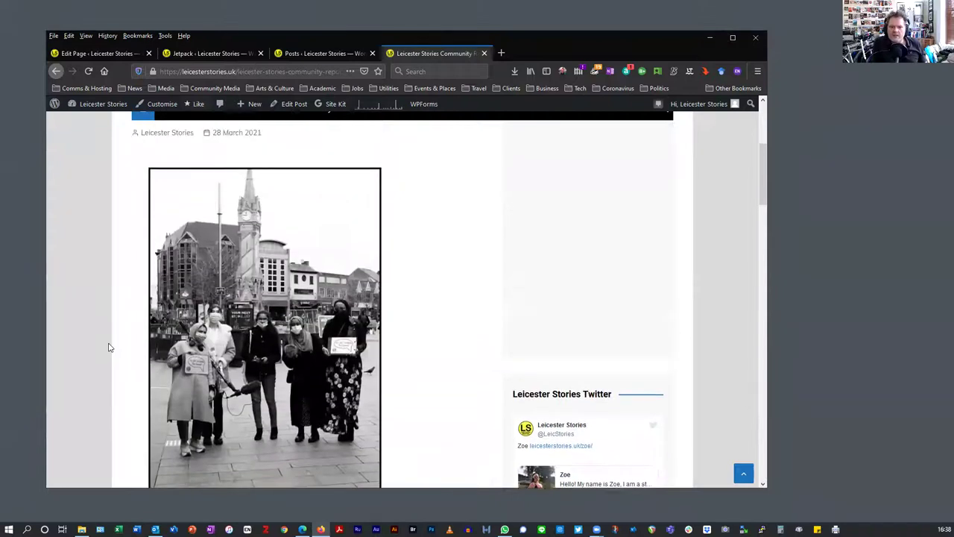
pyautogui.scroll(-2, 107, 347)
pyautogui.scroll(1, 106, 344)
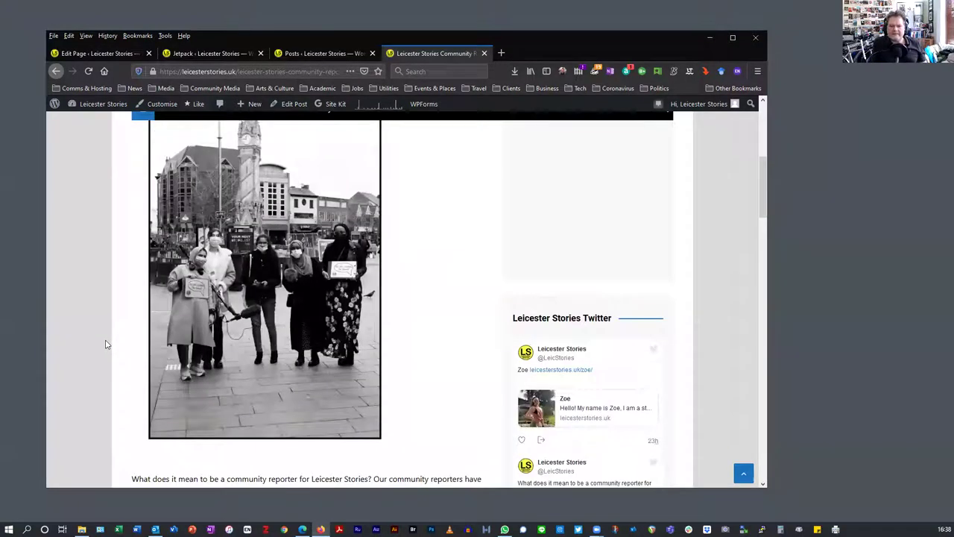
pyautogui.scroll(2, 108, 339)
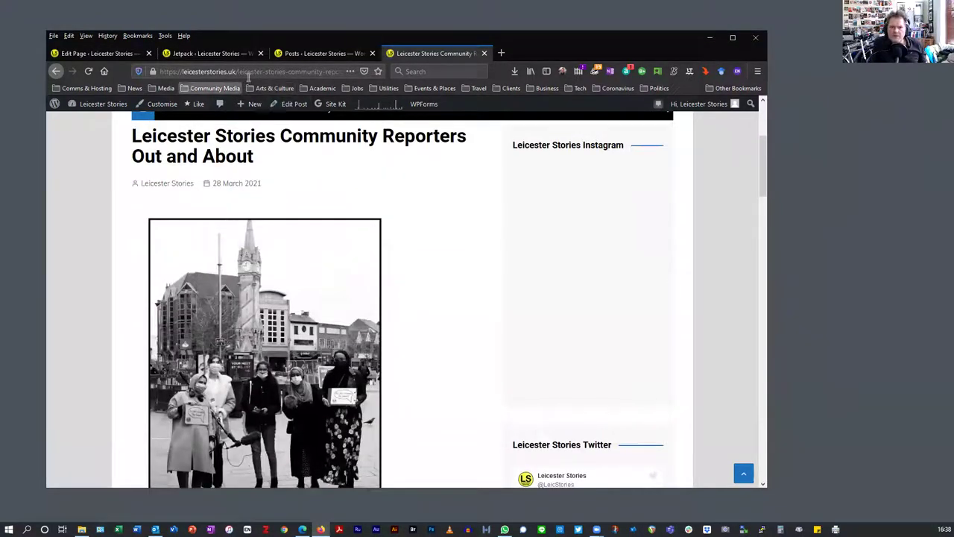
# Open the published reporters post for editing, inspect its featured image's attachment details, and close the image chooser without setting anything.
pyautogui.click(321, 53)
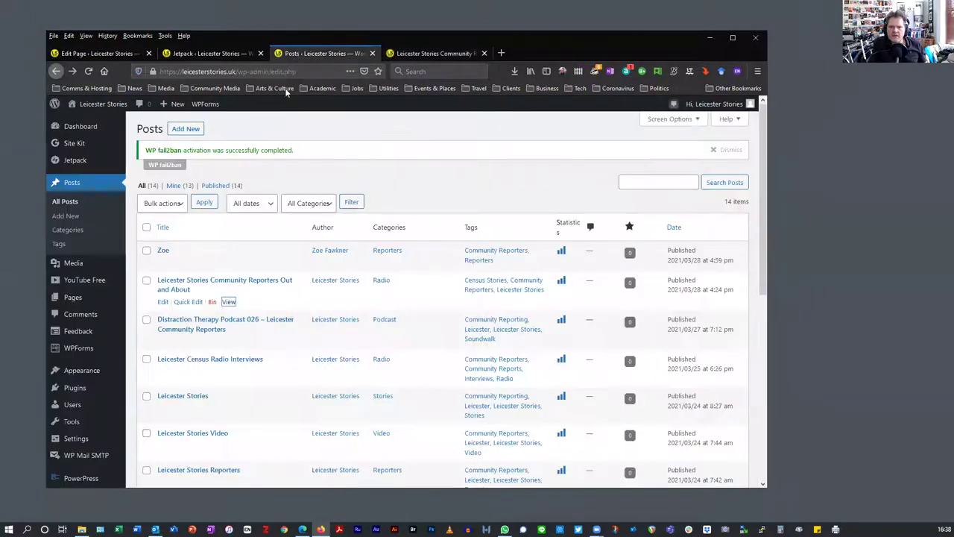
pyautogui.click(436, 53)
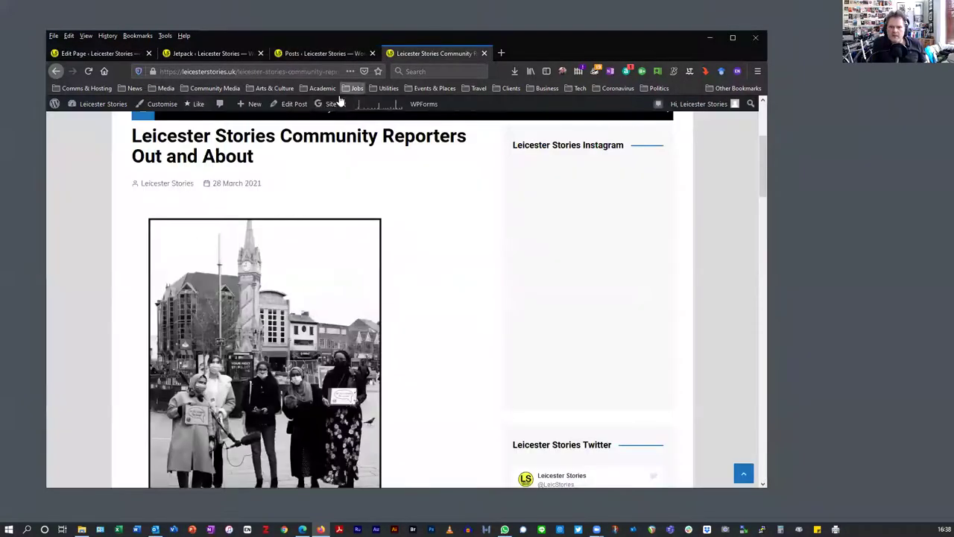
pyautogui.click(291, 104)
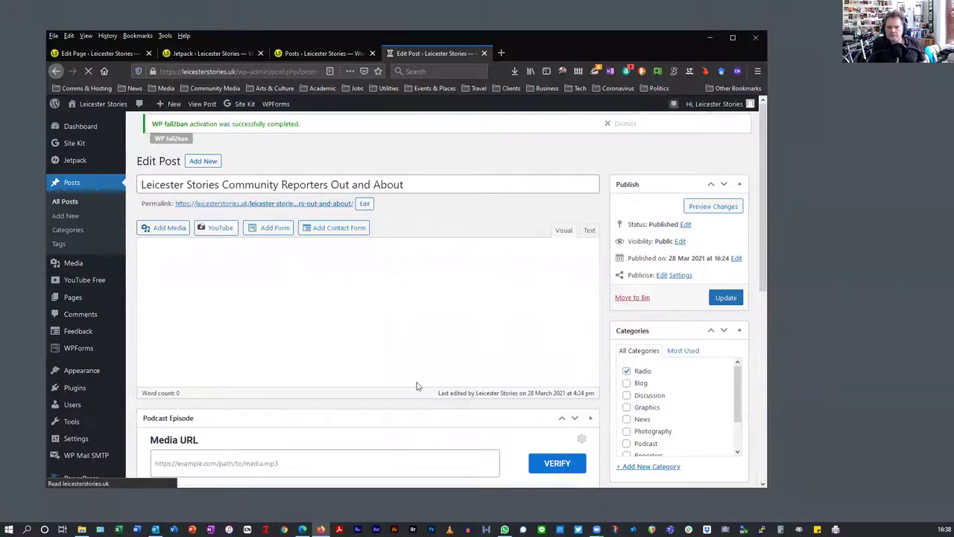
pyautogui.scroll(-15, 417, 385)
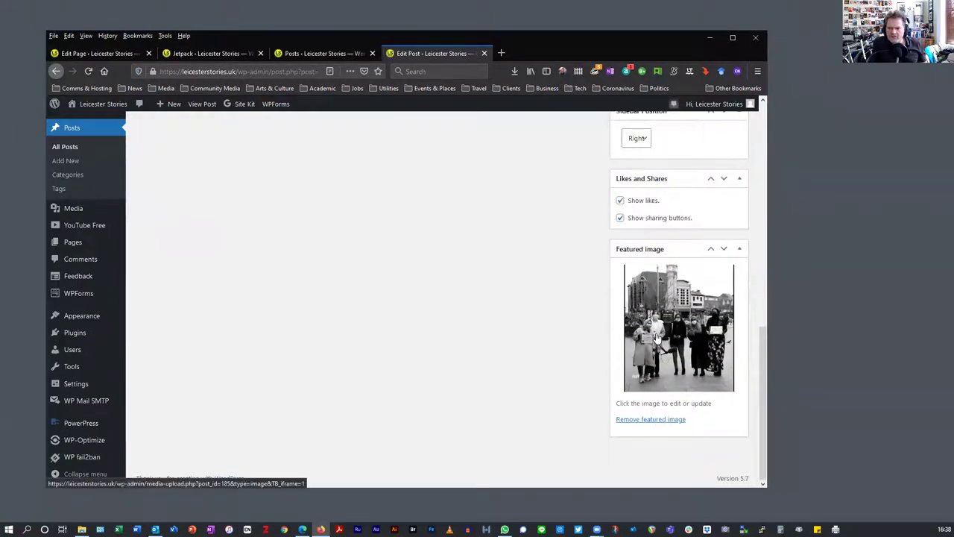
pyautogui.click(654, 360)
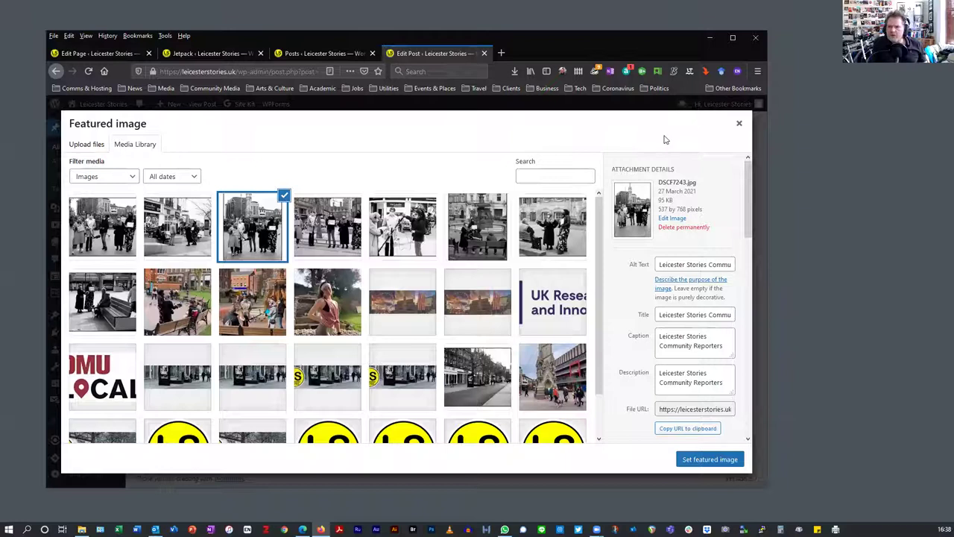
pyautogui.click(740, 125)
pyautogui.scroll(10, 332, 275)
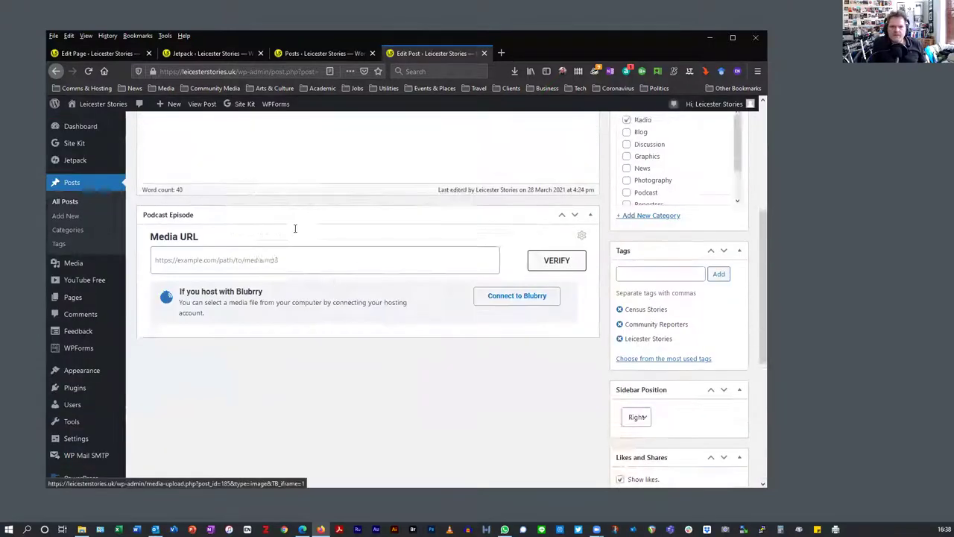
# Open the site's Media Library and browse through all the uploaded audio files, photos, logos and PDF documents.
pyautogui.moveTo(99, 109)
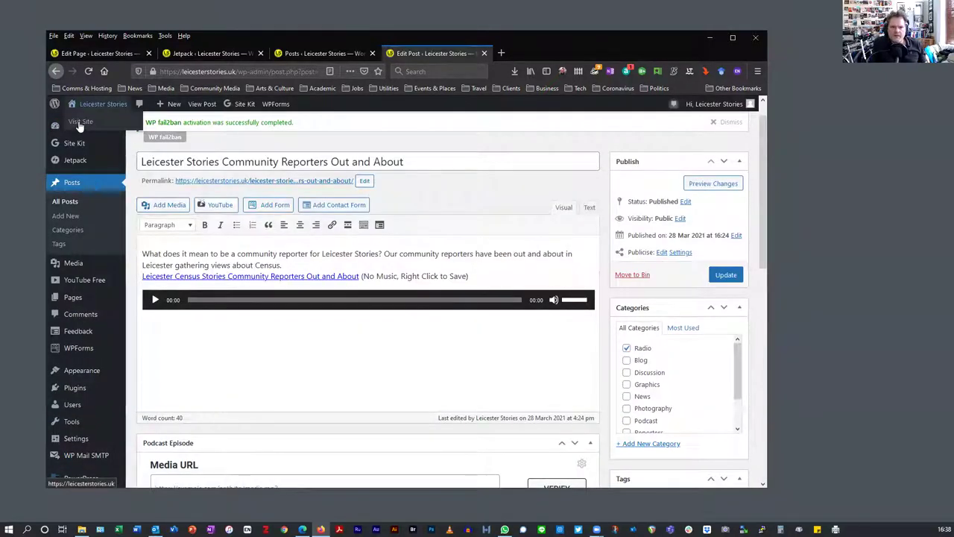
pyautogui.scroll(1, 137, 248)
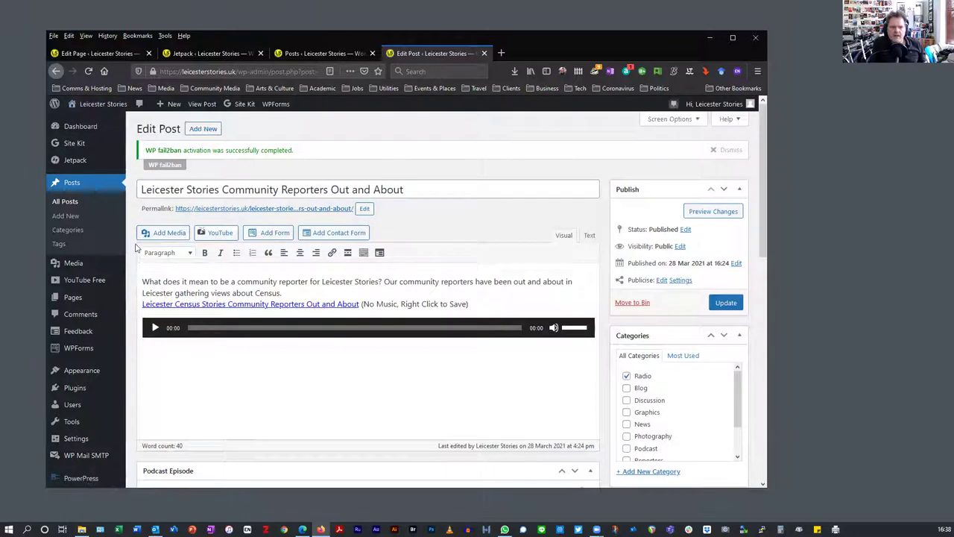
pyautogui.moveTo(70, 266)
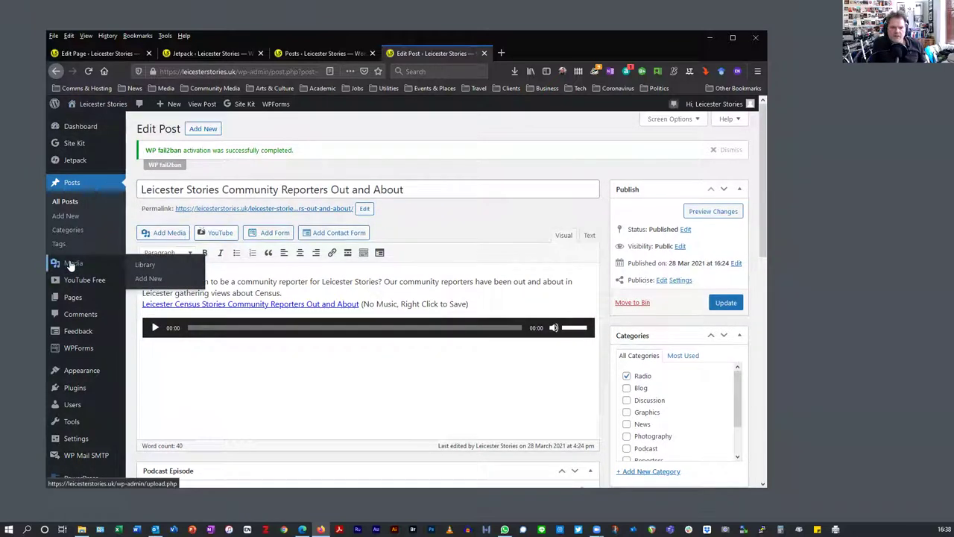
pyautogui.click(146, 266)
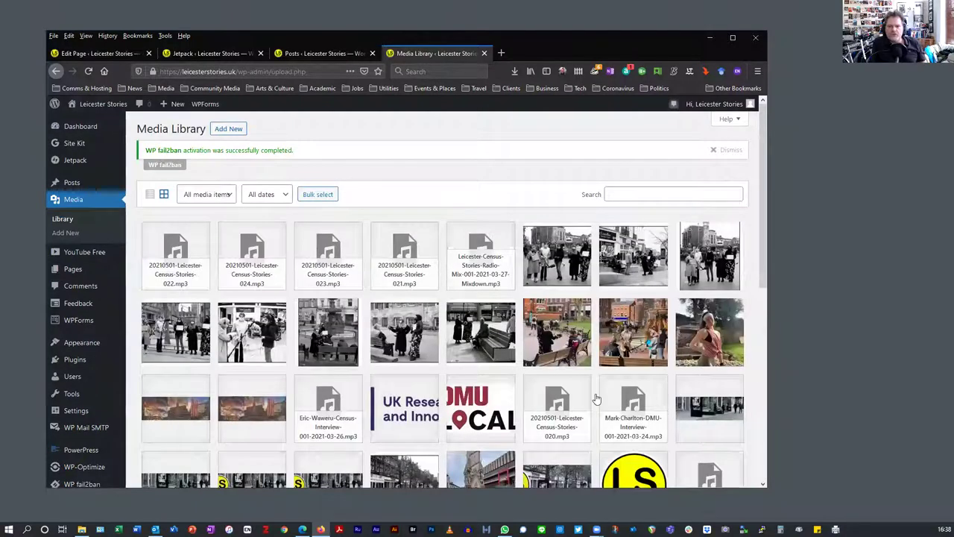
pyautogui.click(312, 55)
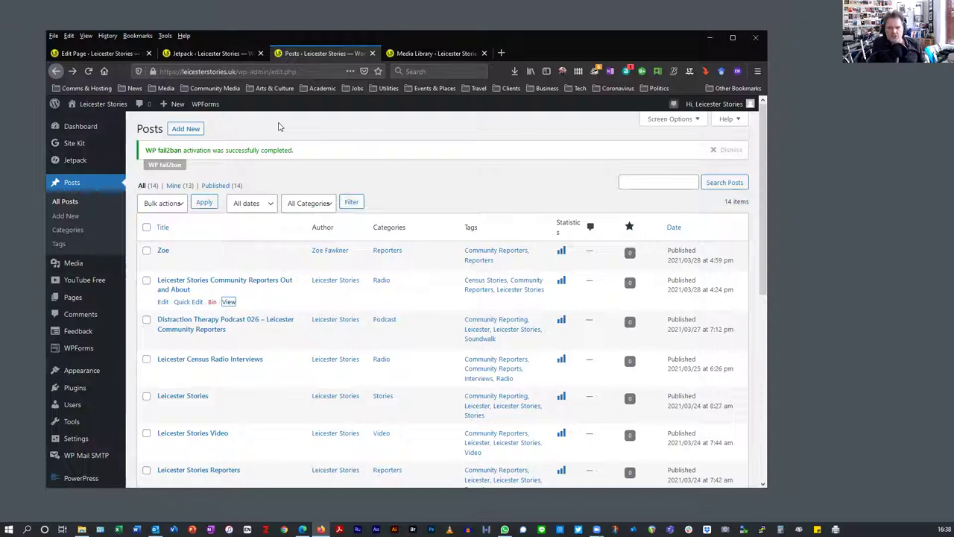
pyautogui.click(412, 54)
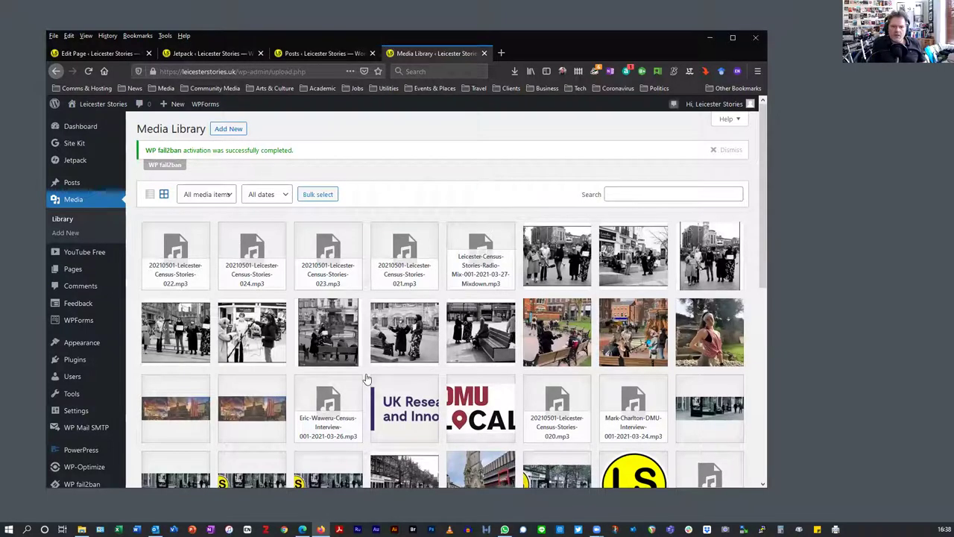
pyautogui.scroll(-2, 366, 389)
pyautogui.scroll(-5, 388, 422)
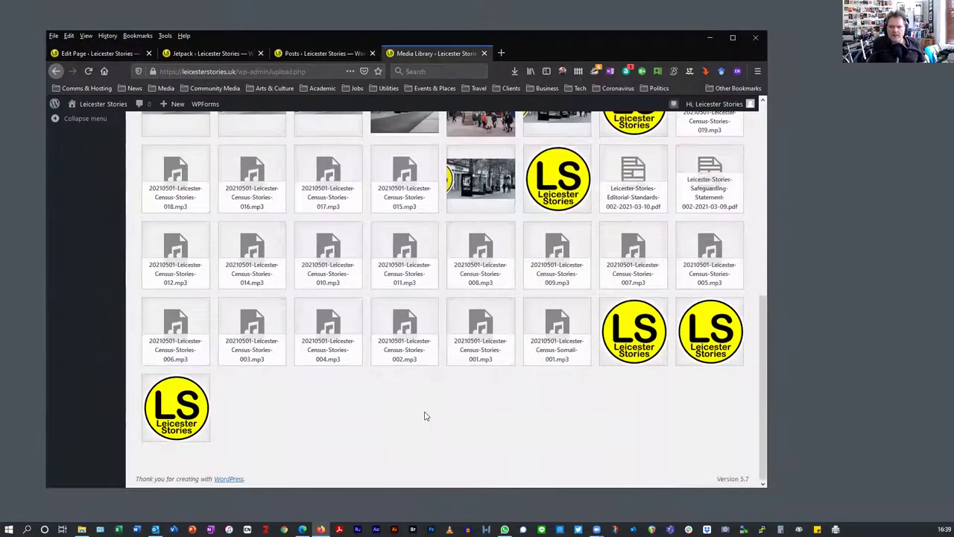
pyautogui.scroll(2, 425, 416)
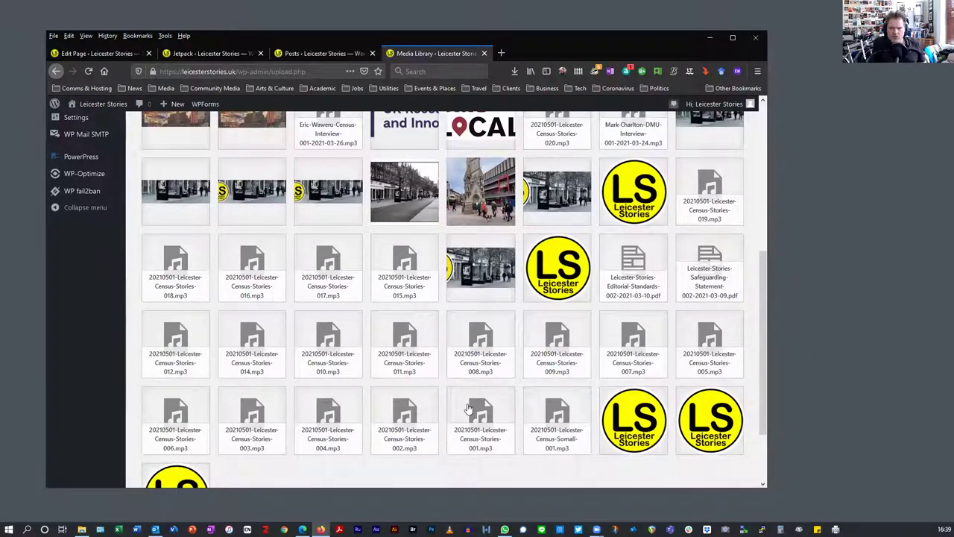
pyautogui.scroll(2, 468, 408)
pyautogui.scroll(2, 468, 409)
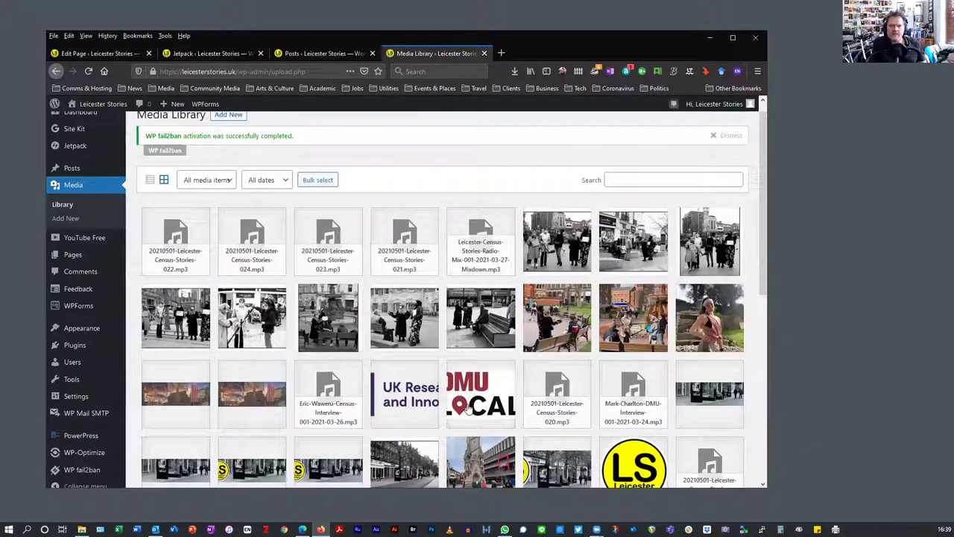
# Switch the Media Library from grid to list view and examine the files' author, attachment and date columns.
pyautogui.click(149, 182)
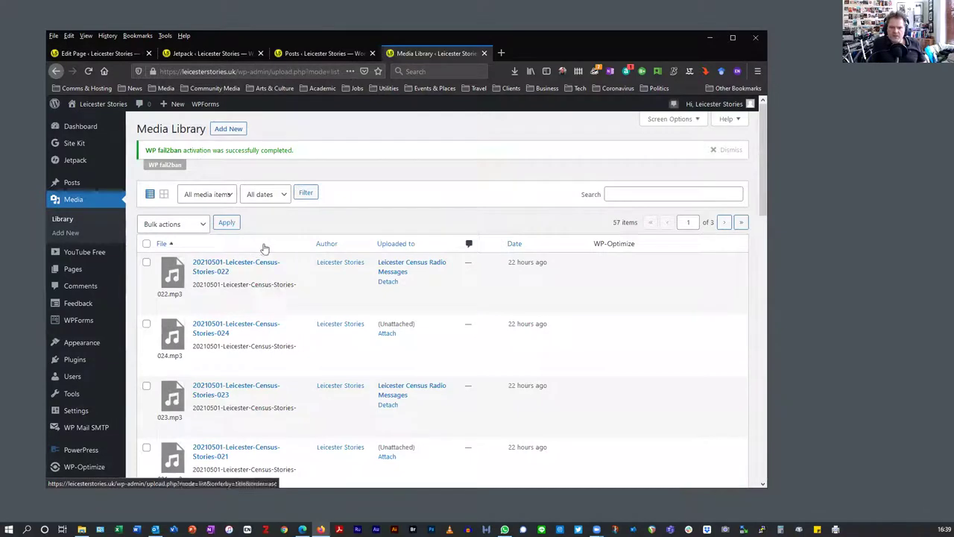
pyautogui.click(164, 194)
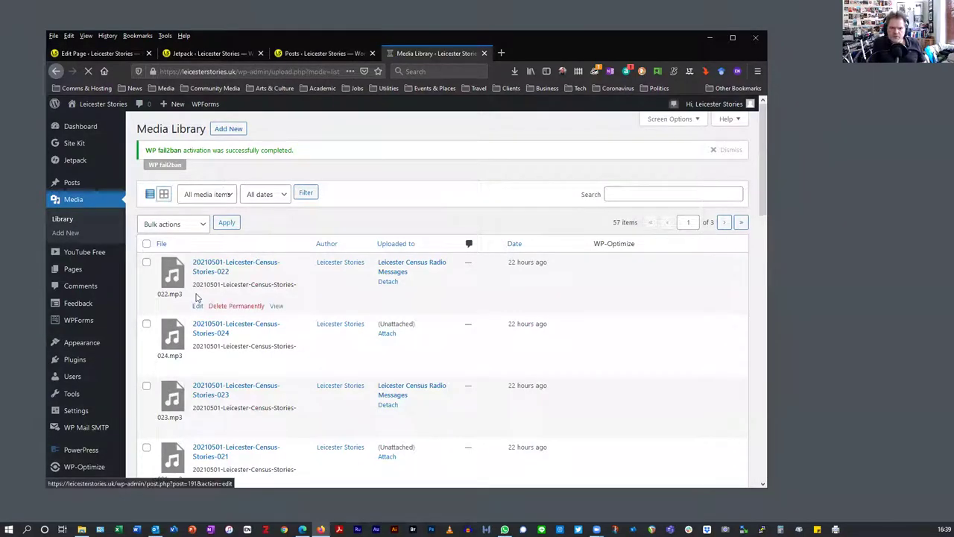
pyautogui.scroll(-4, 389, 357)
pyautogui.scroll(4, 389, 356)
pyautogui.click(149, 194)
pyautogui.scroll(-4, 223, 326)
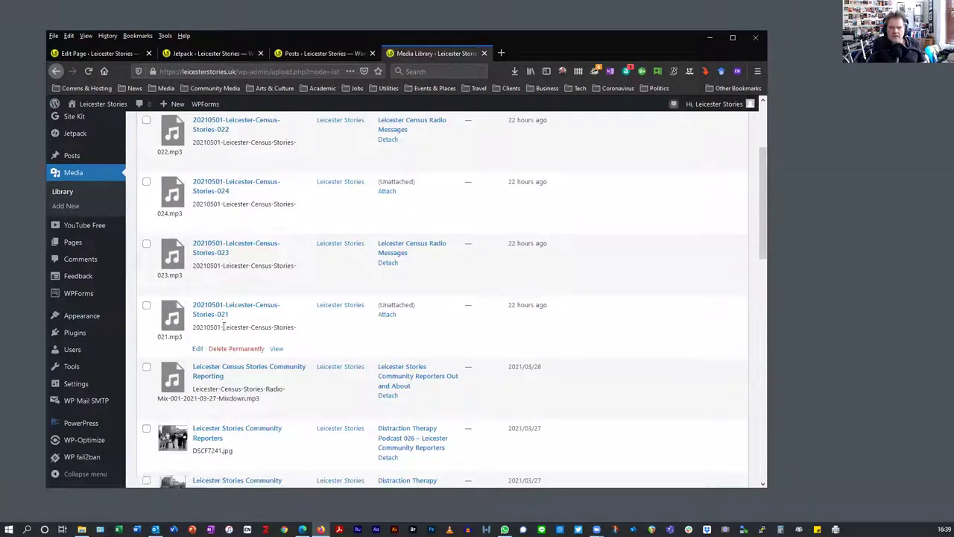
pyautogui.scroll(-3, 222, 326)
pyautogui.scroll(5, 315, 366)
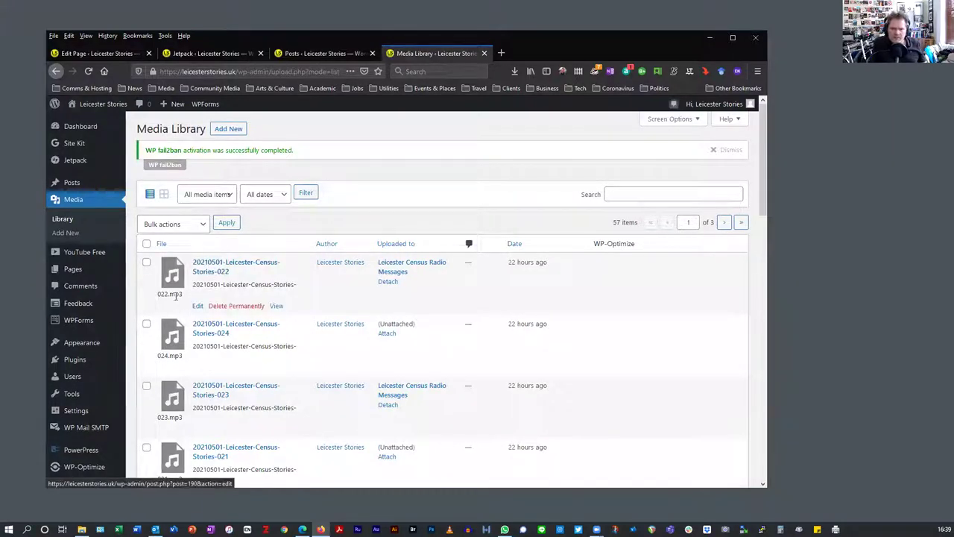
# Open the audio file 20210501-Leicester-Census-Stories-022 and examine its file details, description, licence, attribution and metadata fields.
pyautogui.click(215, 266)
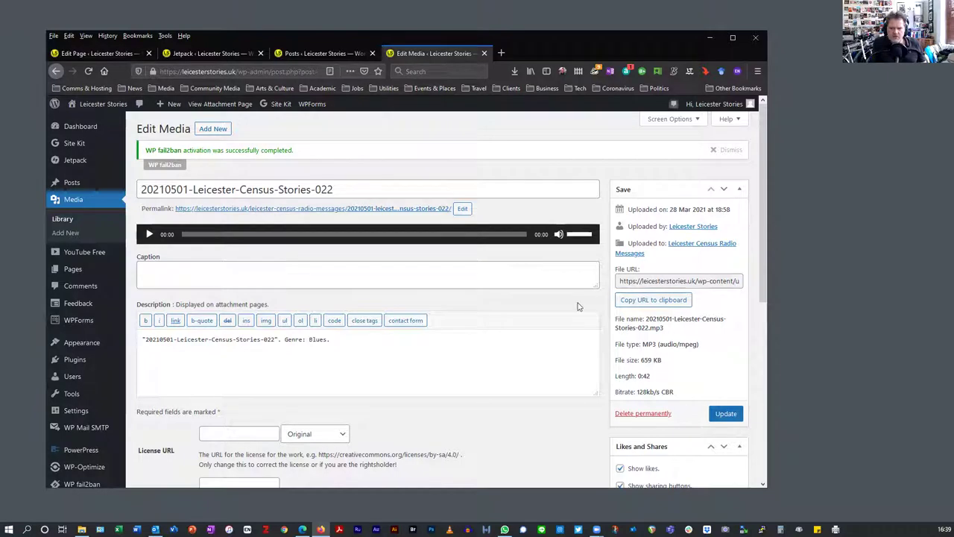
pyautogui.scroll(-2, 572, 313)
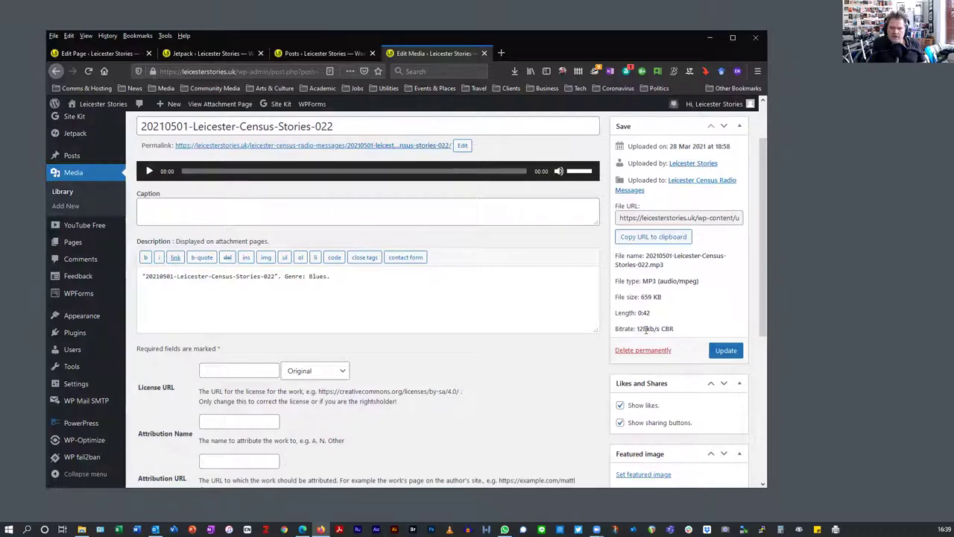
pyautogui.scroll(-3, 481, 293)
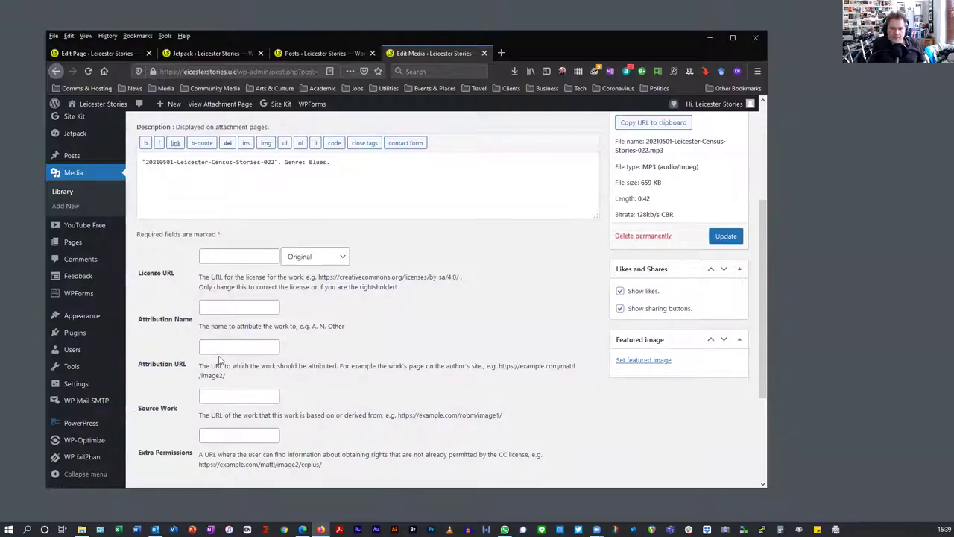
pyautogui.scroll(-3, 400, 353)
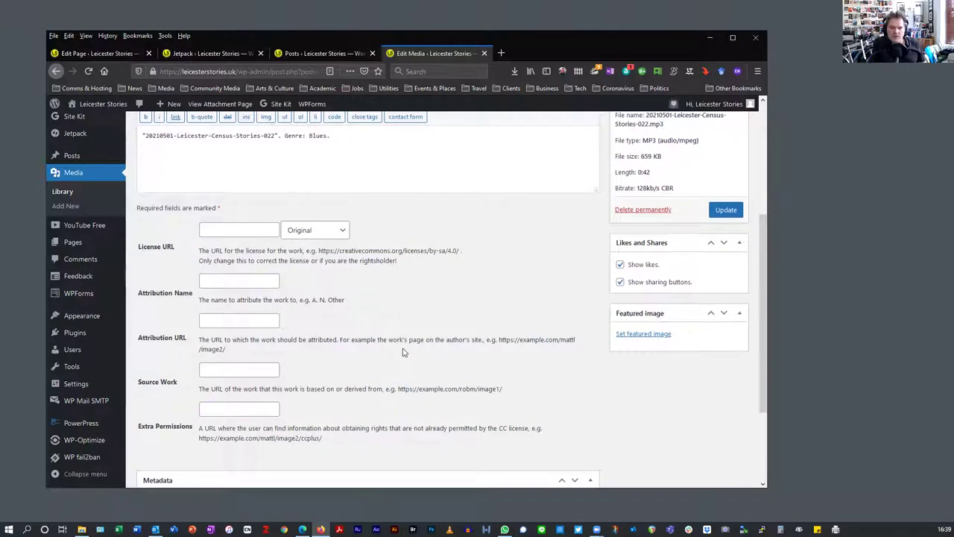
pyautogui.scroll(-2, 405, 351)
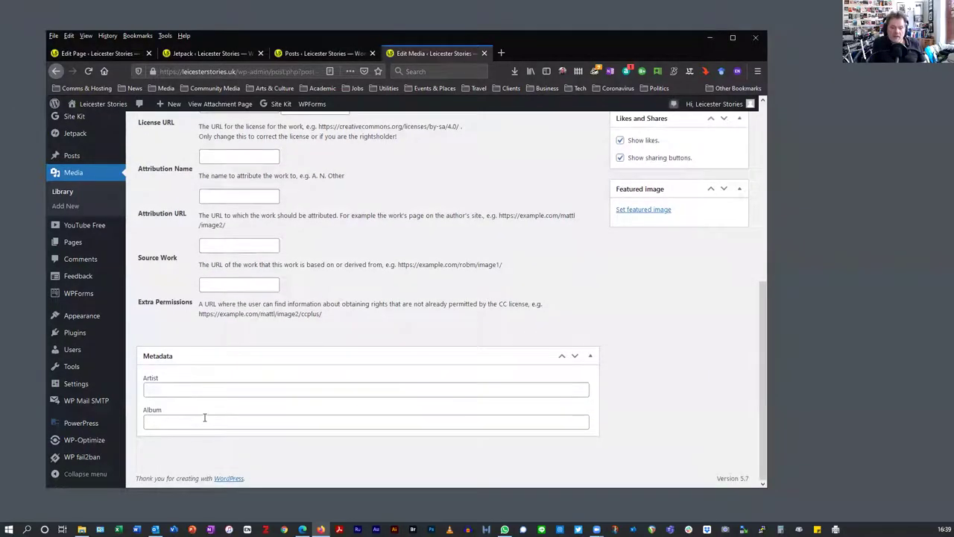
pyautogui.scroll(4, 289, 393)
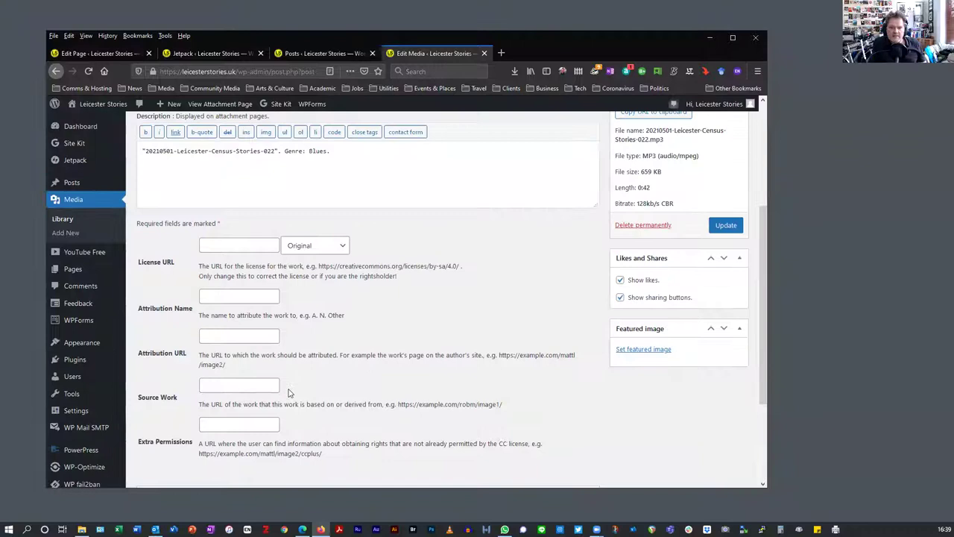
pyautogui.scroll(5, 289, 393)
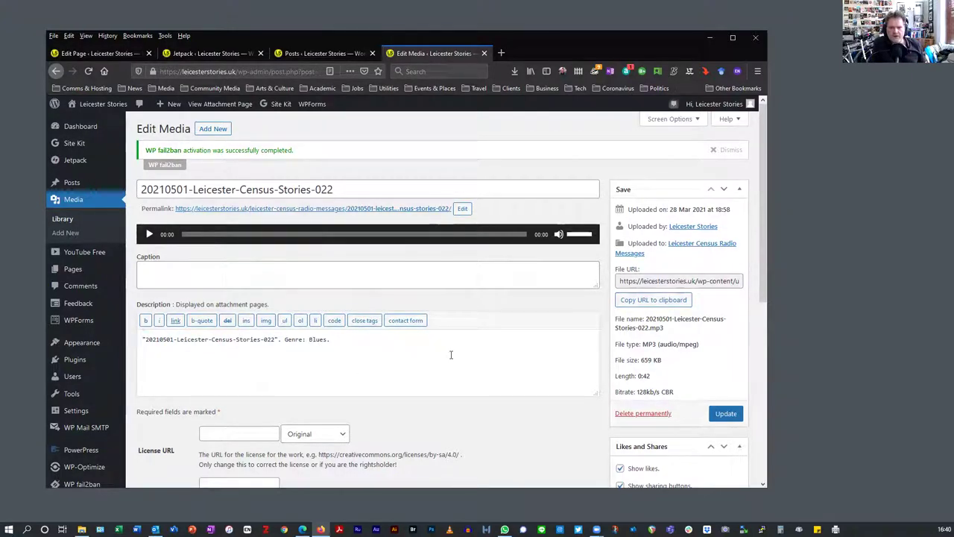
# Open the audio file's permalink slug for editing, inspect it through to its end, and accept it.
pyautogui.click(463, 211)
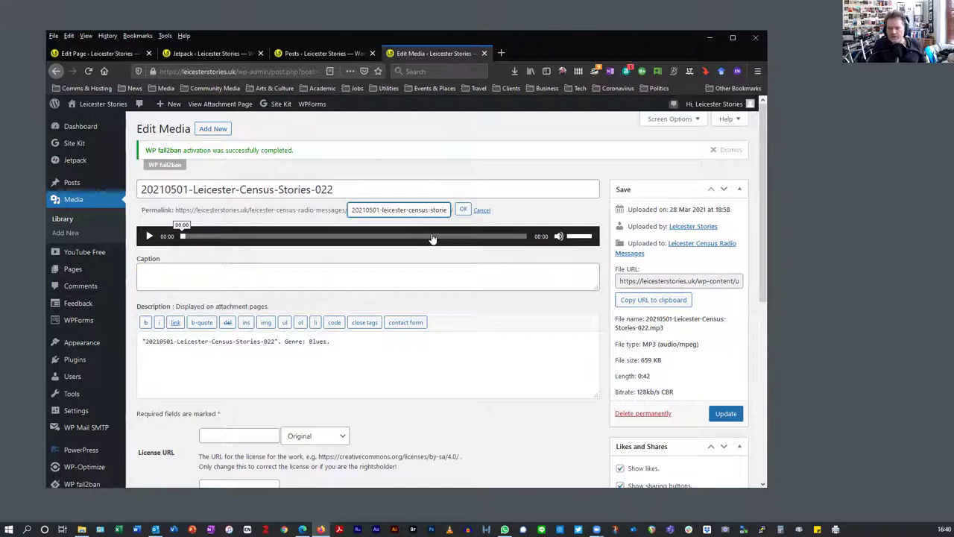
pyautogui.write('s-022')
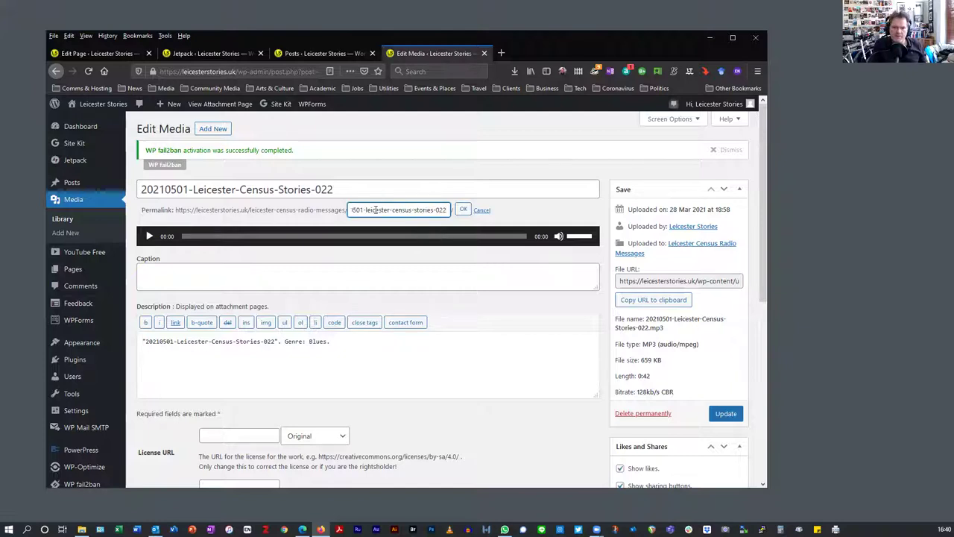
pyautogui.click(463, 210)
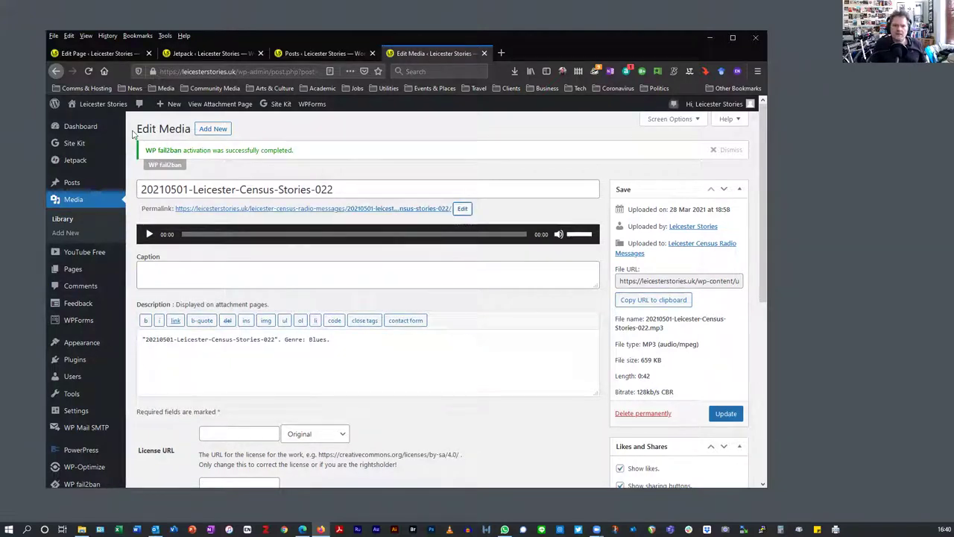
# Return to the Media Library, open the photo DSCF7241.jpg for editing and examine its preview, file size and dimensions.
pyautogui.click(68, 224)
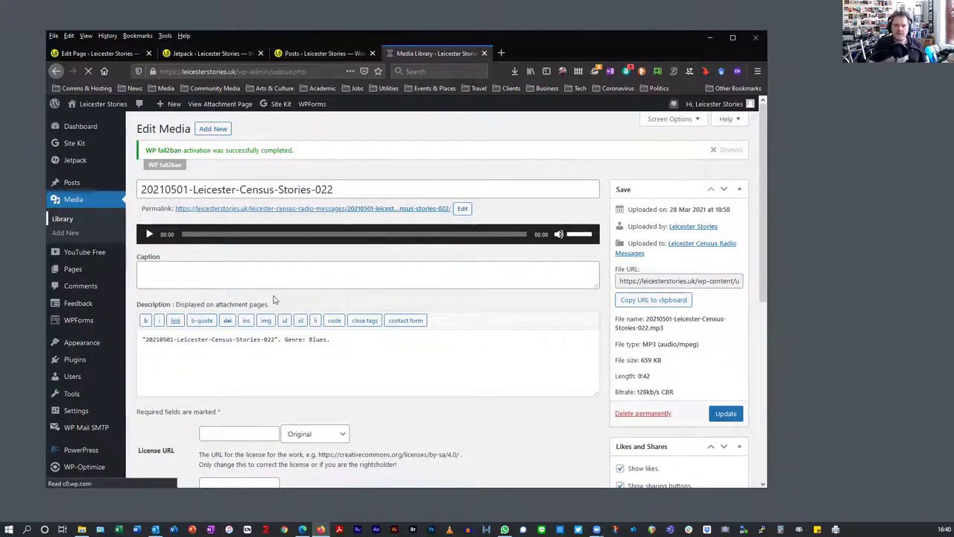
pyautogui.scroll(-5, 256, 349)
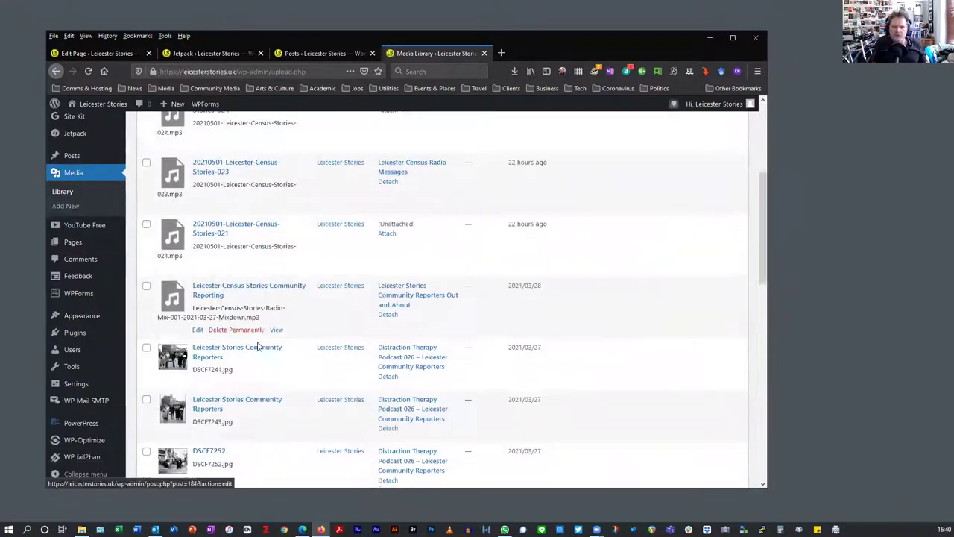
pyautogui.click(224, 334)
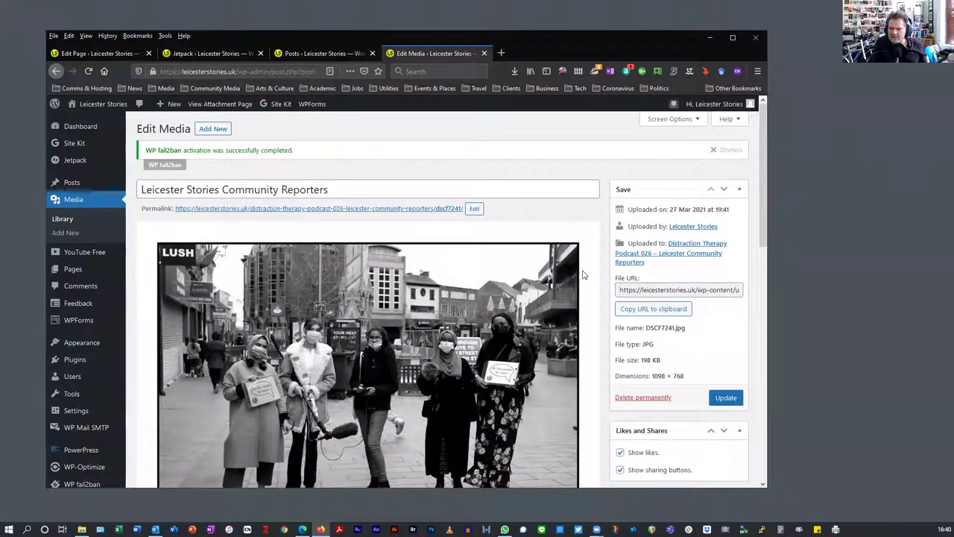
pyautogui.scroll(-1, 584, 275)
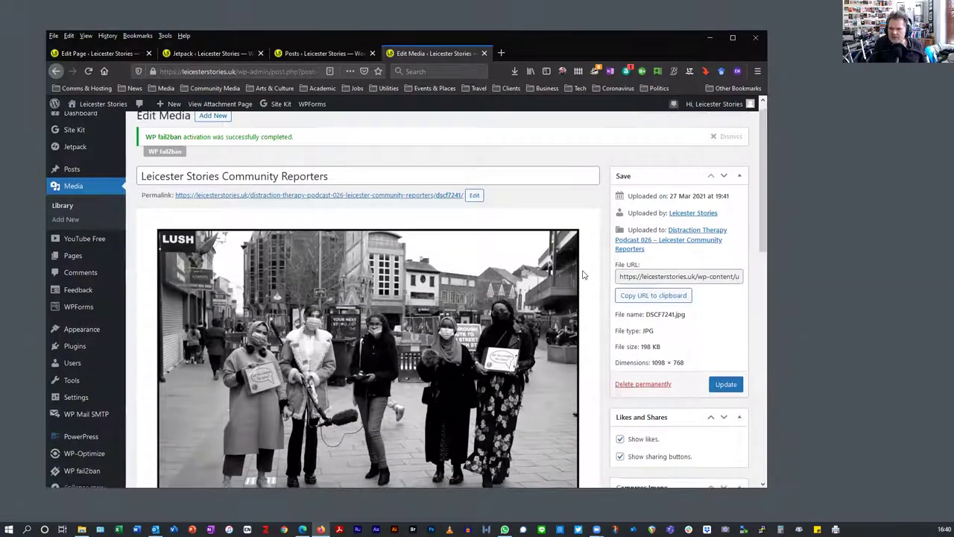
pyautogui.scroll(-2, 584, 275)
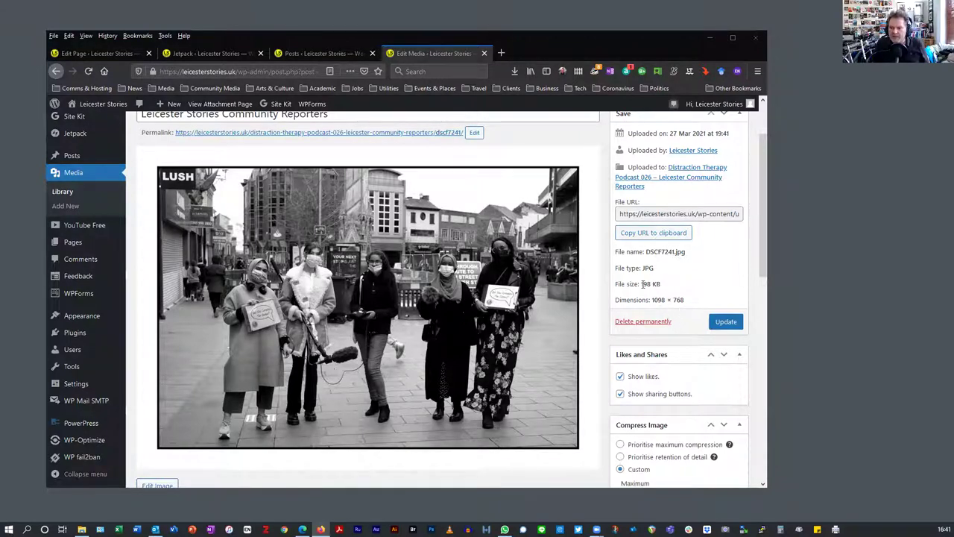
pyautogui.scroll(2, 642, 284)
pyautogui.scroll(-4, 503, 297)
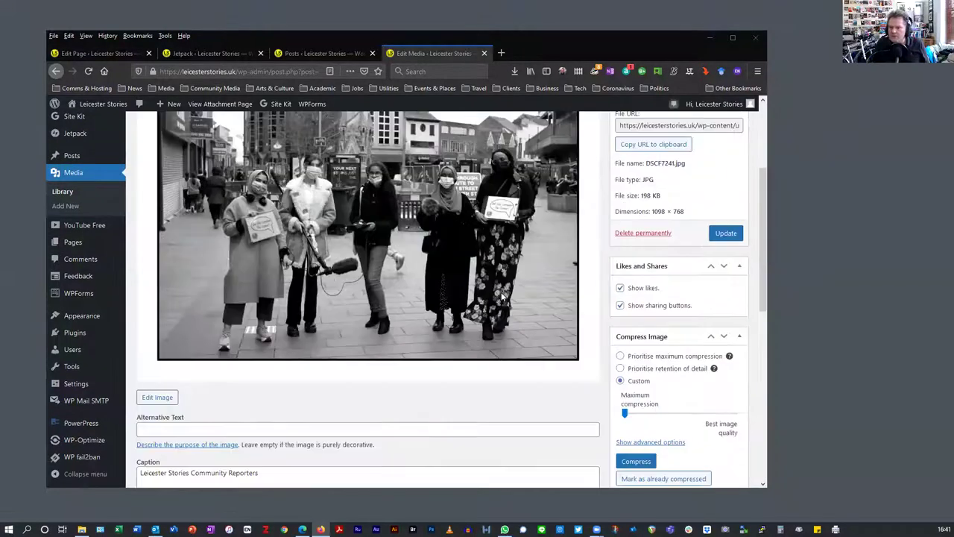
# Open the photo in the image editor and scale it to 800 × 560.
pyautogui.scroll(-3, 503, 296)
pyautogui.click(158, 283)
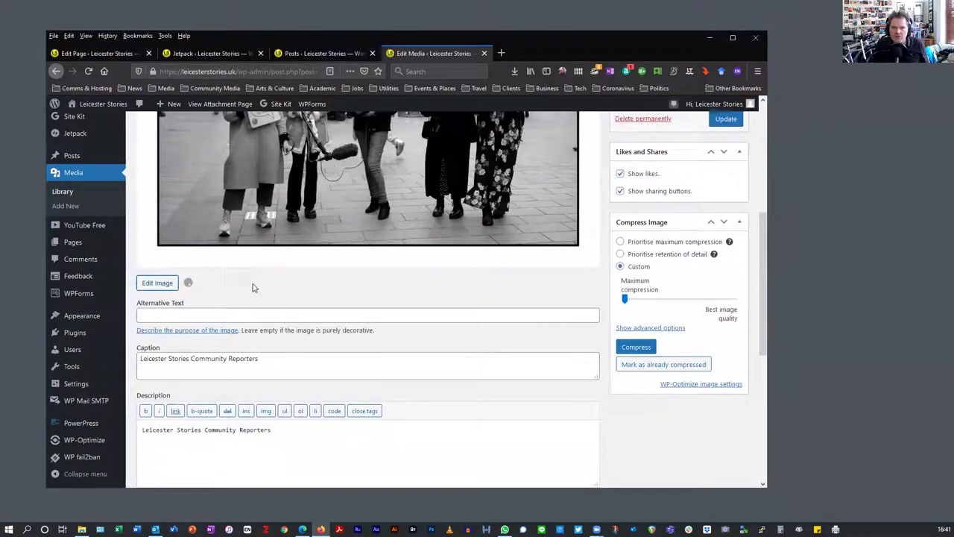
pyautogui.scroll(1, 470, 282)
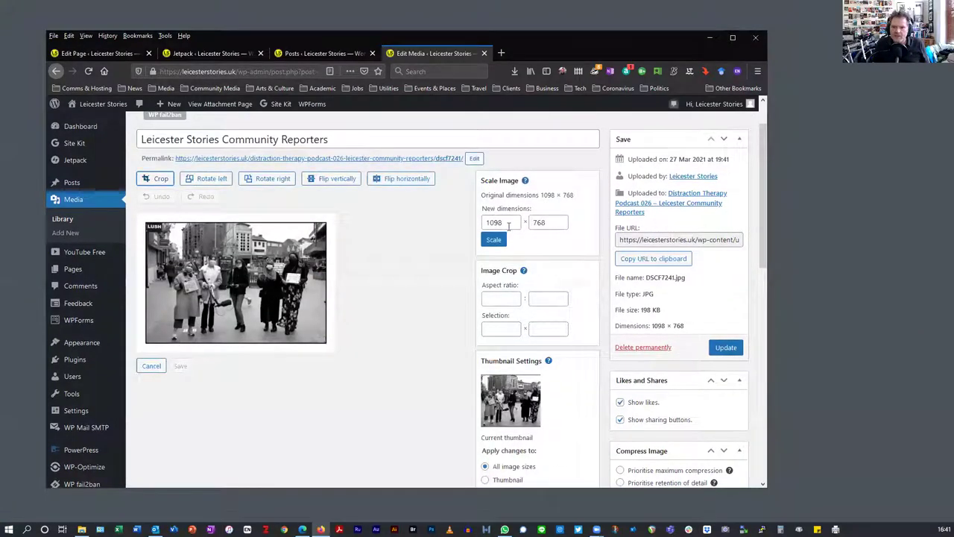
pyautogui.moveTo(510, 223); pyautogui.dragTo(474, 227)
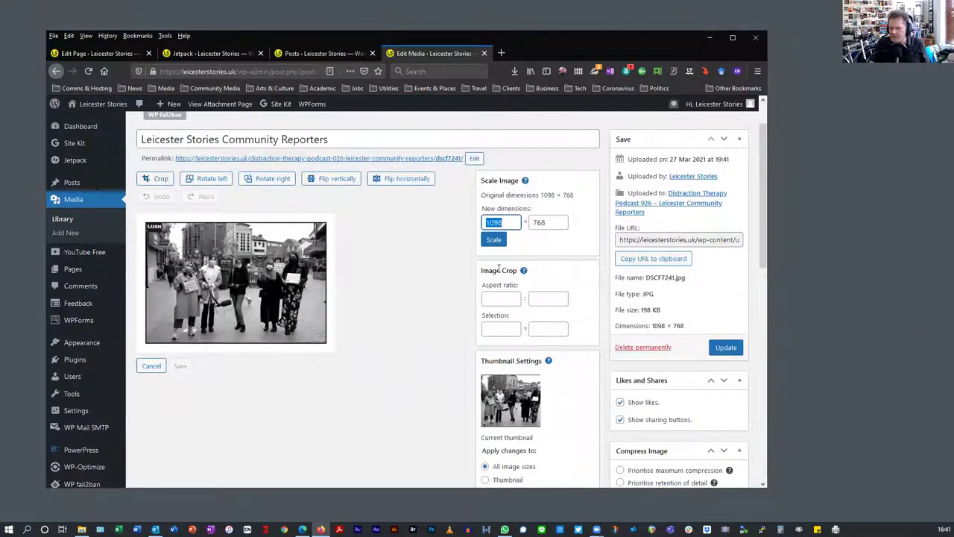
pyautogui.write('800')
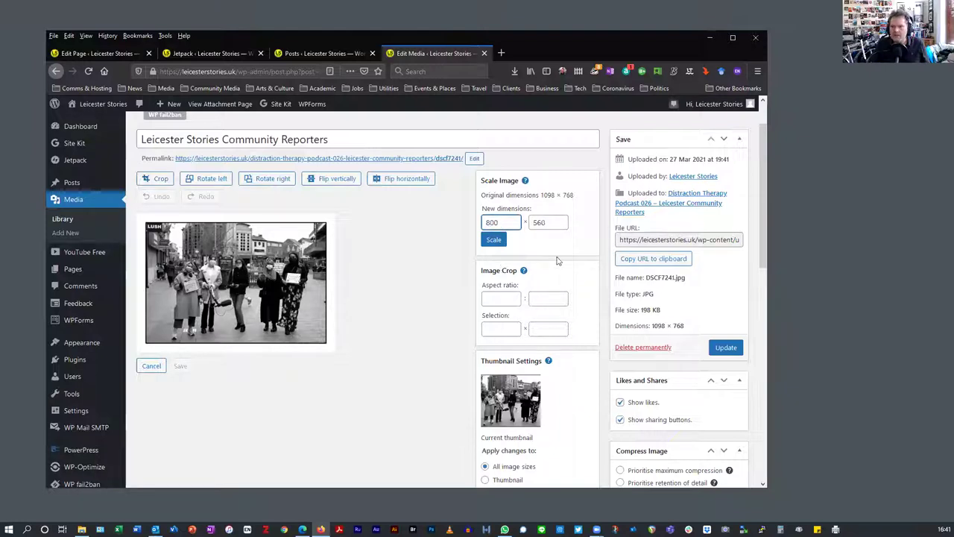
pyautogui.click(494, 241)
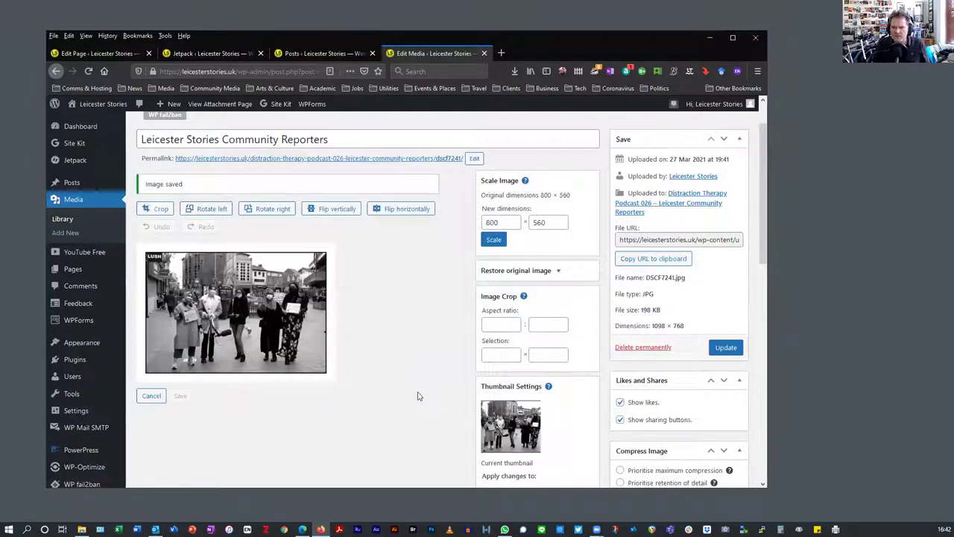
# Examine the photo's crop, thumbnail and compression settings and its caption, description, licence and attribution fields.
pyautogui.scroll(-5, 422, 388)
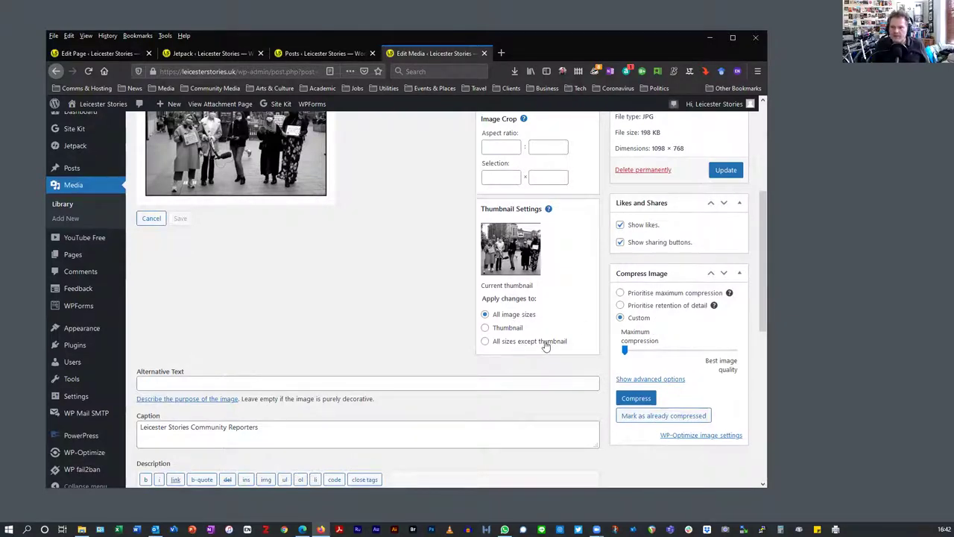
pyautogui.scroll(4, 546, 343)
pyautogui.scroll(-2, 546, 341)
pyautogui.scroll(2, 546, 341)
pyautogui.scroll(-7, 545, 341)
pyautogui.scroll(-5, 546, 342)
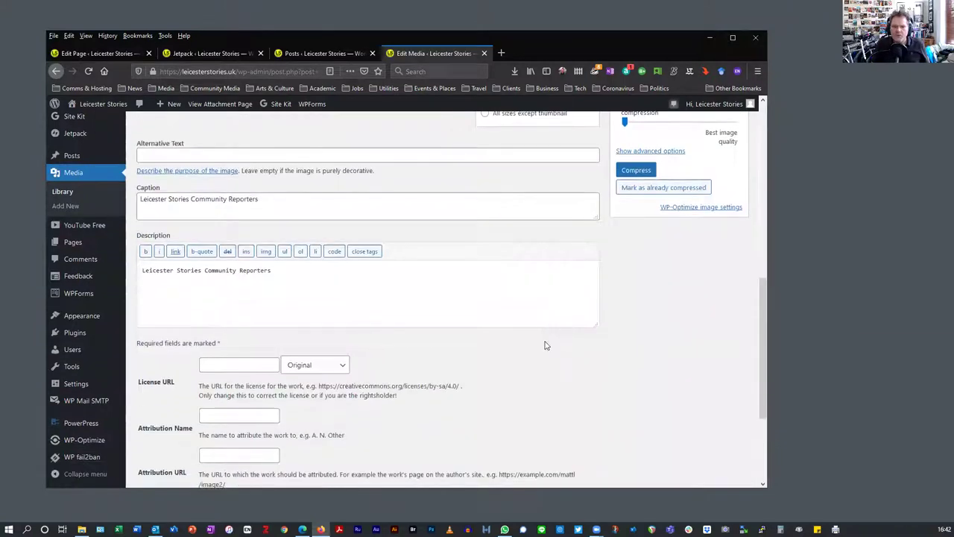
# Copy the photo's caption "Leicester Stories Community Reporters" into its alternative text and update the media file.
pyautogui.scroll(6, 546, 343)
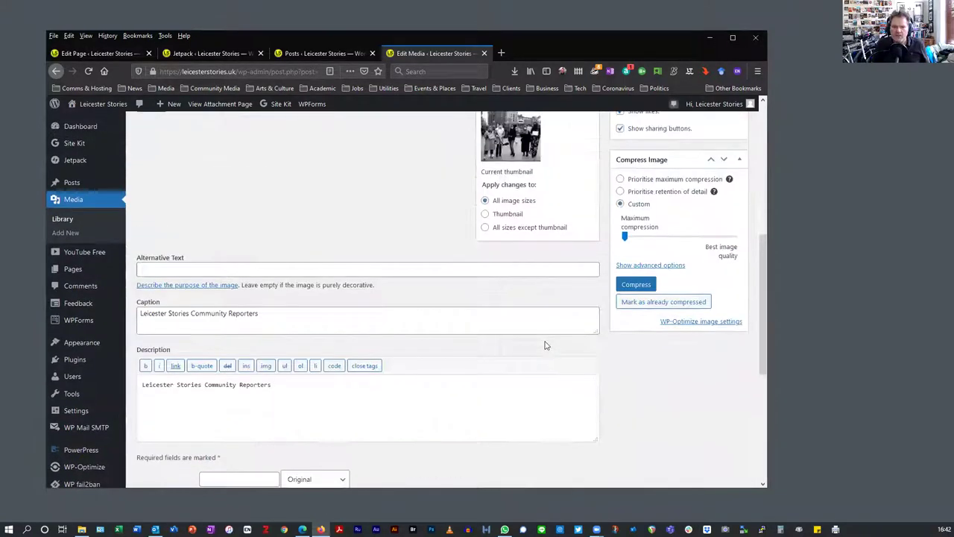
pyautogui.moveTo(262, 316); pyautogui.dragTo(137, 316)
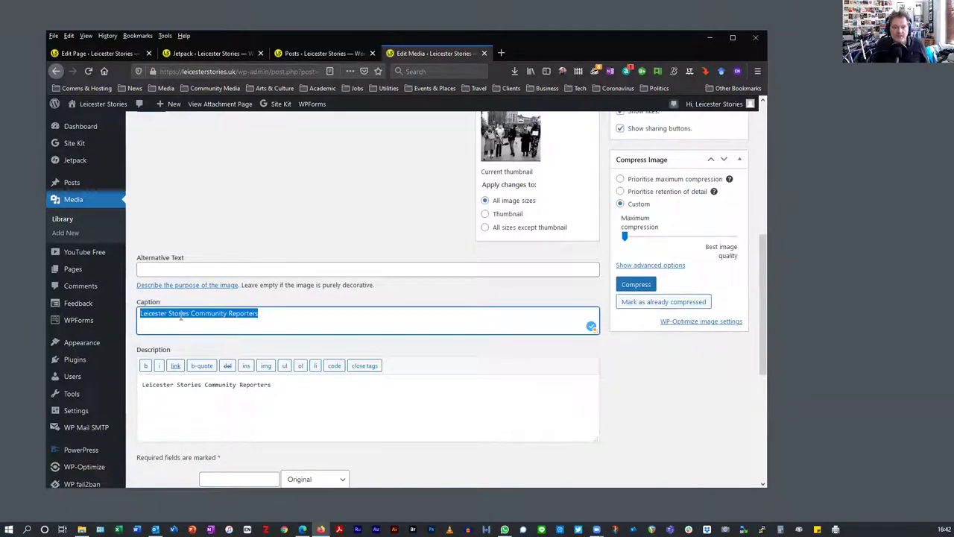
pyautogui.rightClick(181, 317)
pyautogui.click(209, 348)
pyautogui.click(183, 270)
pyautogui.rightClick(182, 271)
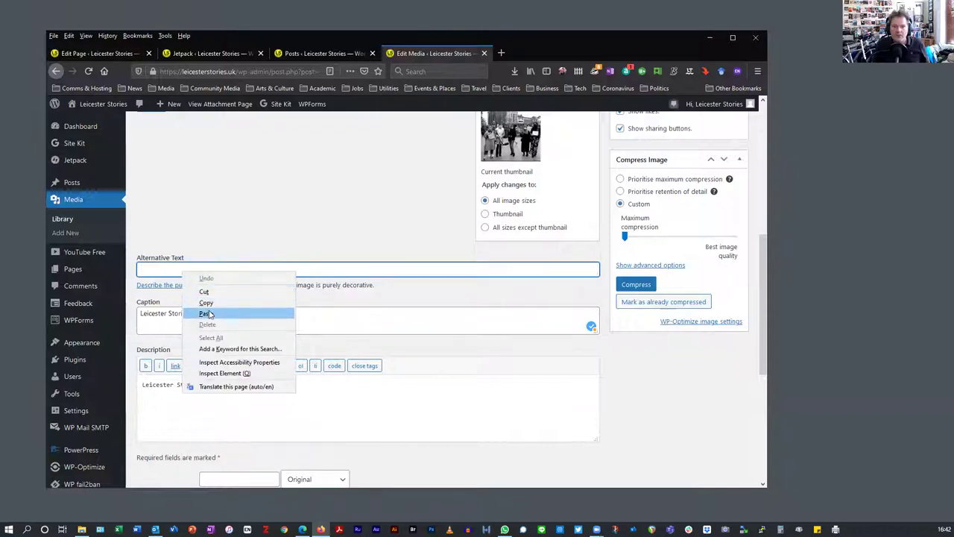
pyautogui.click(207, 314)
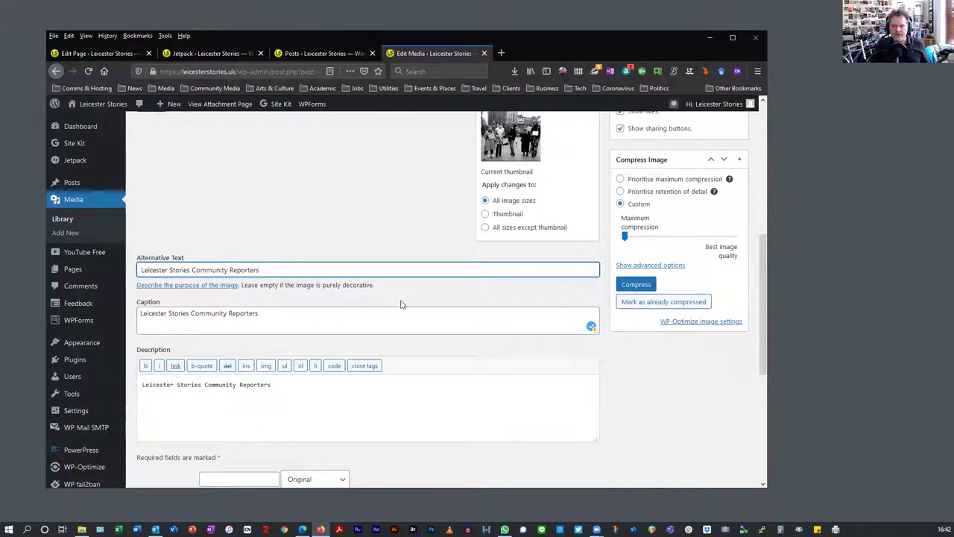
pyautogui.scroll(1, 596, 398)
pyautogui.scroll(5, 597, 402)
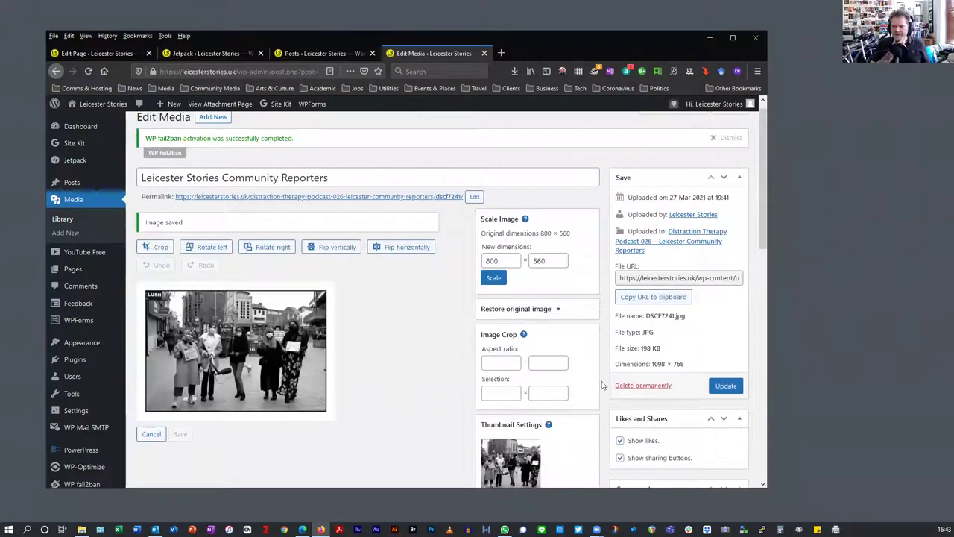
pyautogui.click(725, 385)
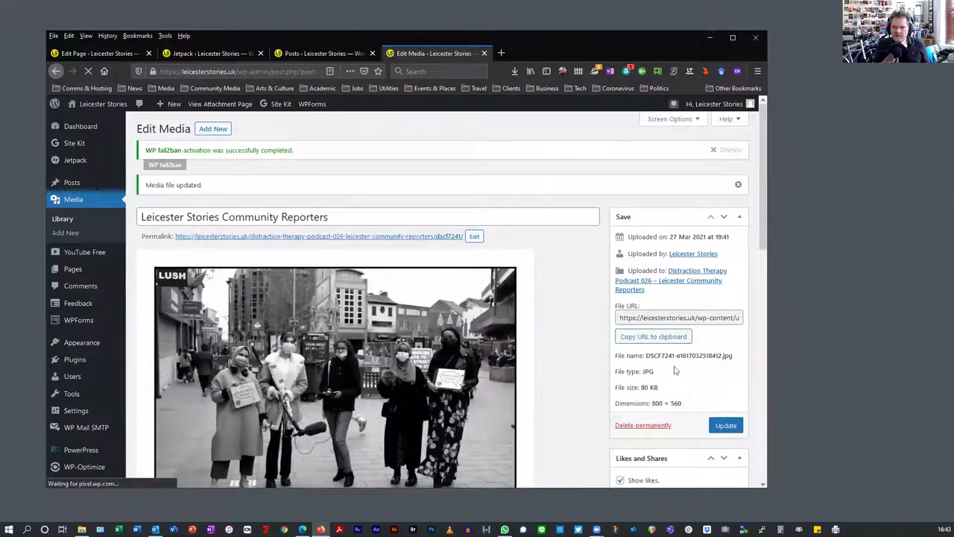
# Upload the audio file 20210501-Leicester-Census-Somali-001.mp3 from the Audio-Shared folder as new media.
pyautogui.click(63, 218)
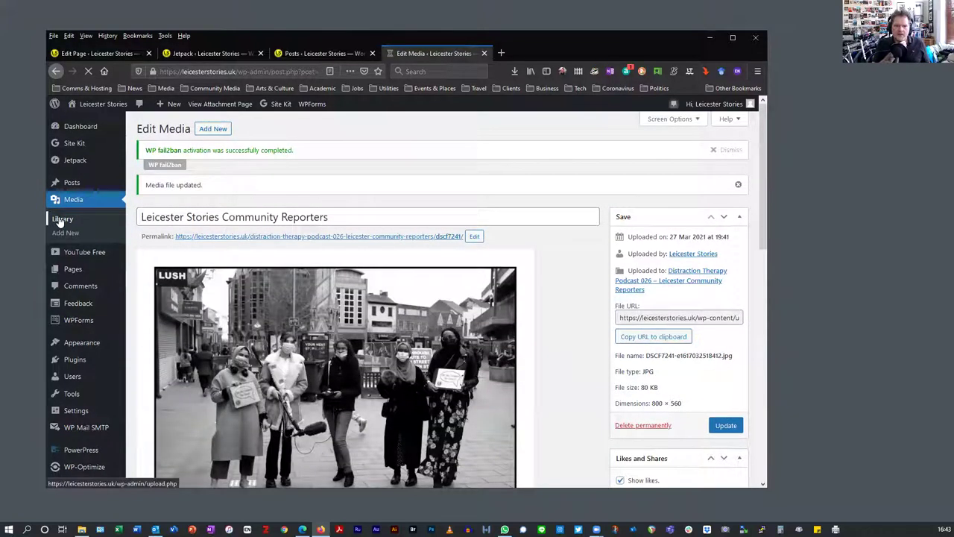
pyautogui.click(65, 234)
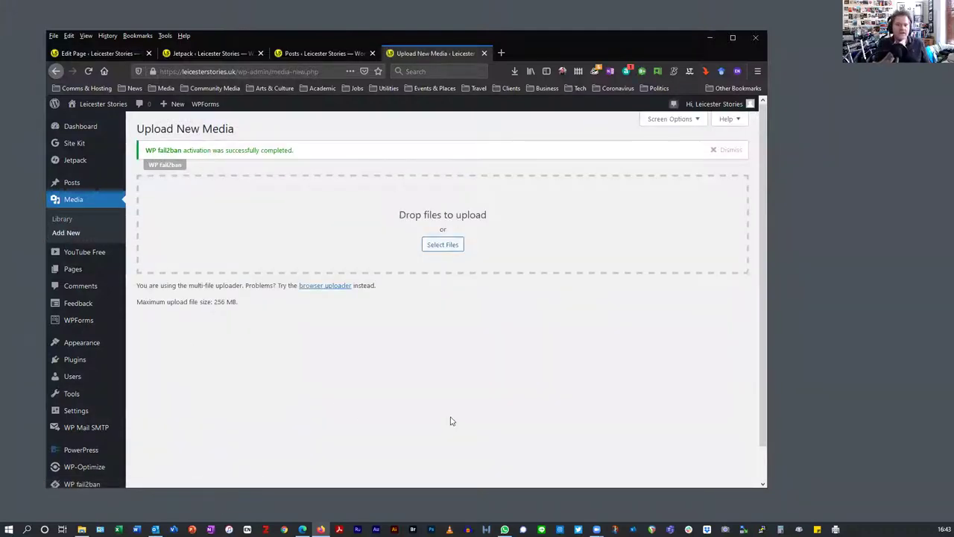
pyautogui.click(448, 246)
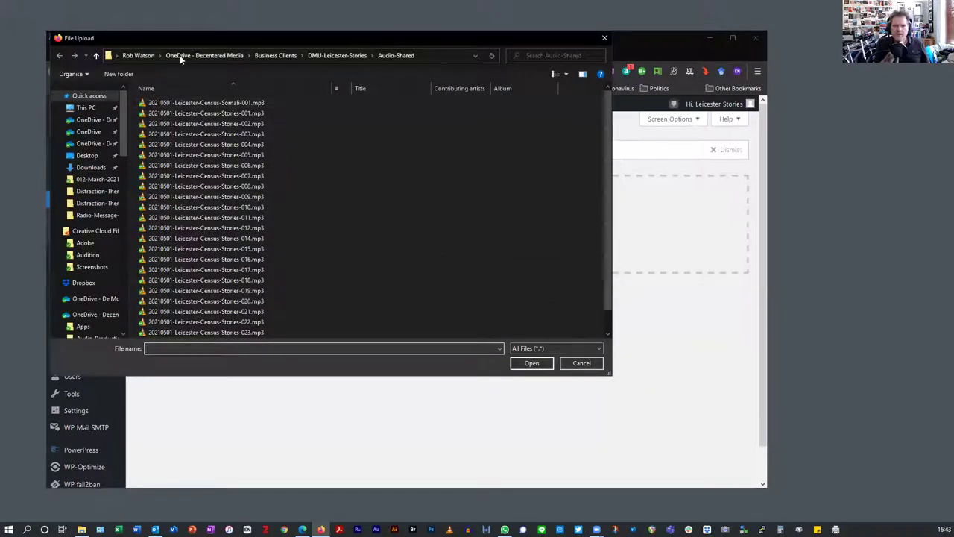
pyautogui.click(206, 102)
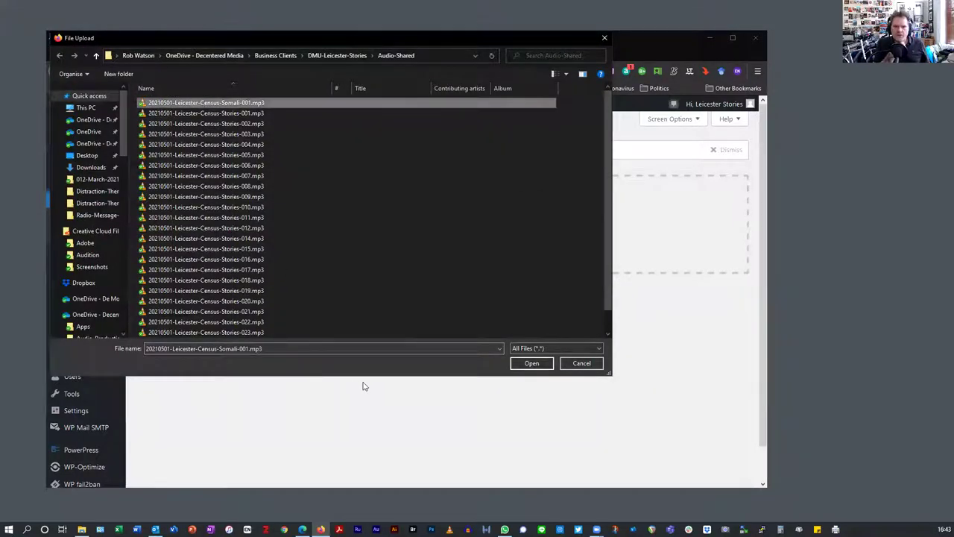
pyautogui.click(529, 363)
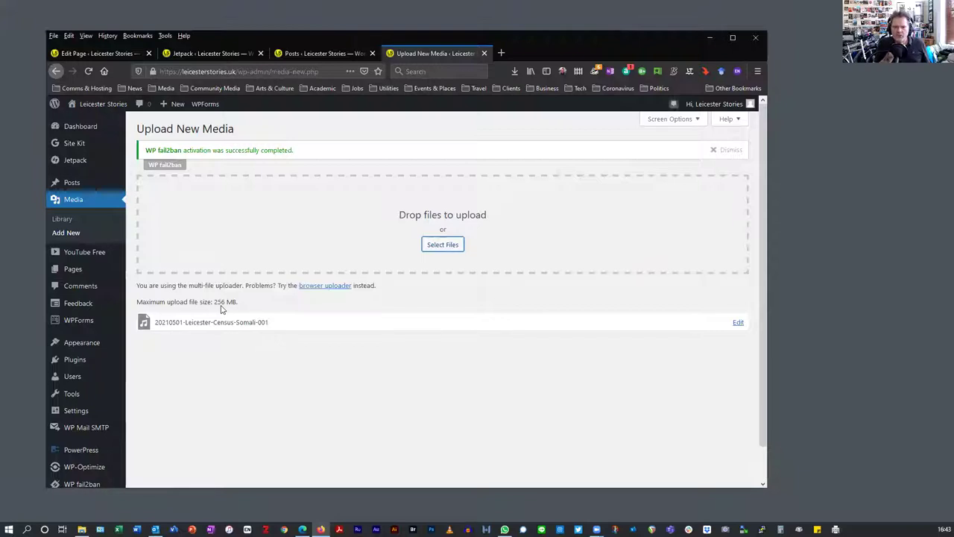
# Open the newly uploaded 20210501-Leicester-Census-Somali-001 file for editing and delete it permanently.
pyautogui.click(738, 324)
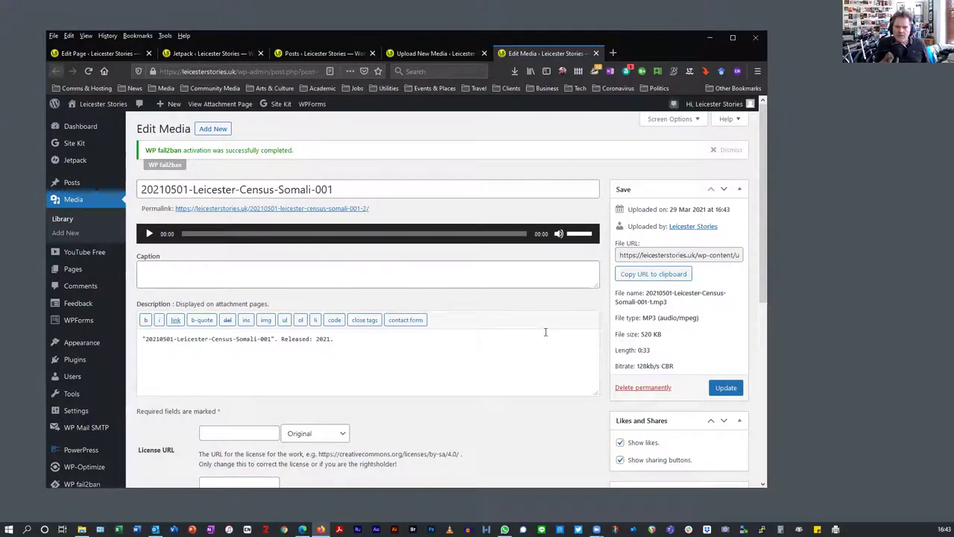
pyautogui.scroll(-1, 545, 332)
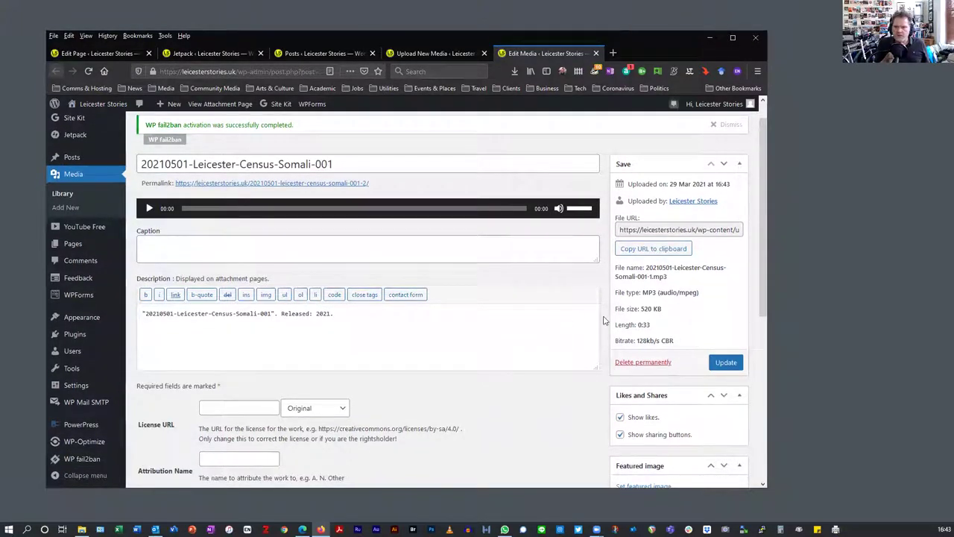
pyautogui.click(644, 363)
pyautogui.click(428, 259)
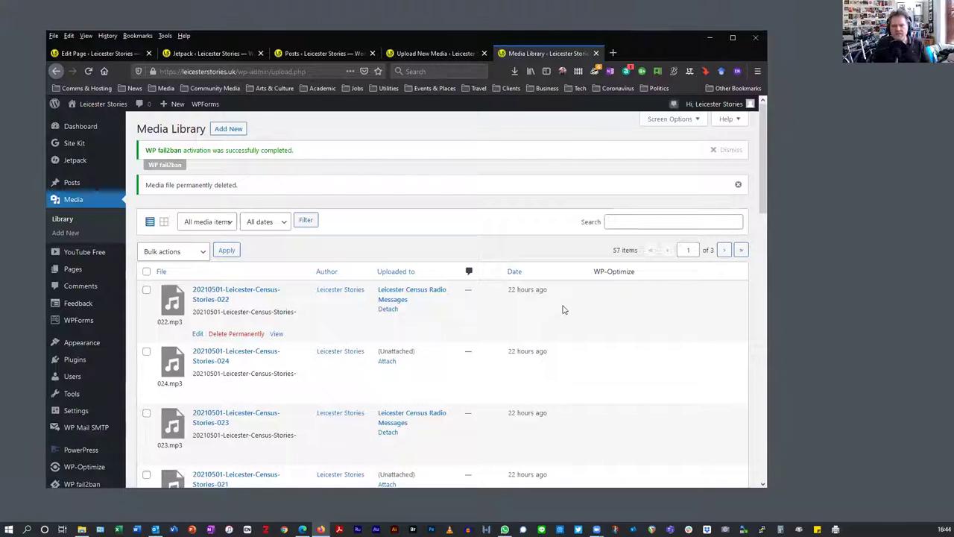
# Reload the Media Library list and review its audio and photo files, including their authors and the posts they are attached to.
pyautogui.click(58, 224)
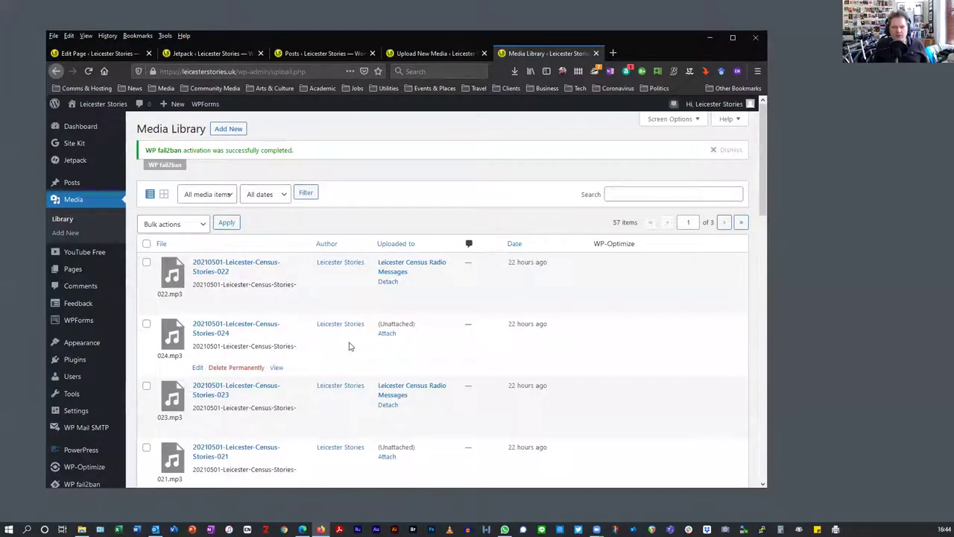
pyautogui.scroll(-5, 349, 345)
pyautogui.scroll(-3, 337, 359)
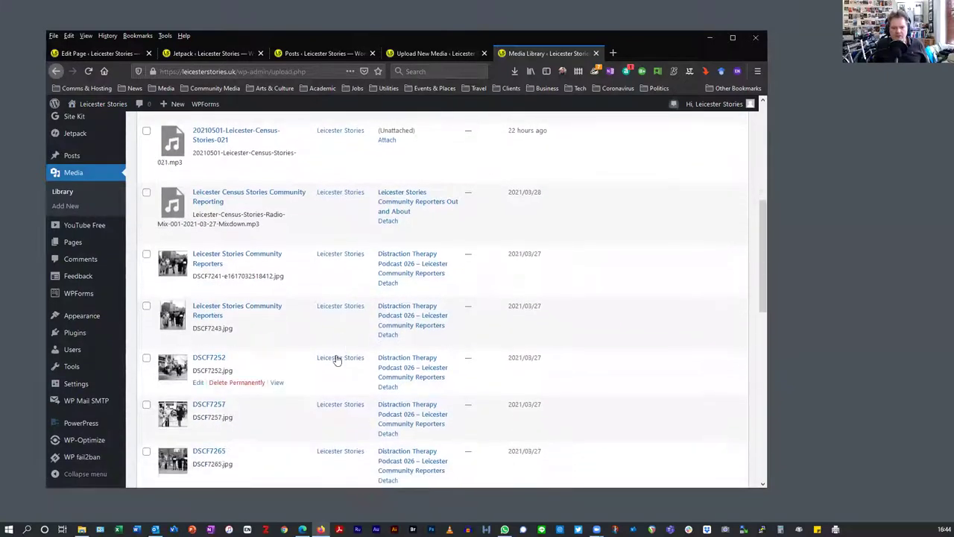
pyautogui.scroll(1, 336, 359)
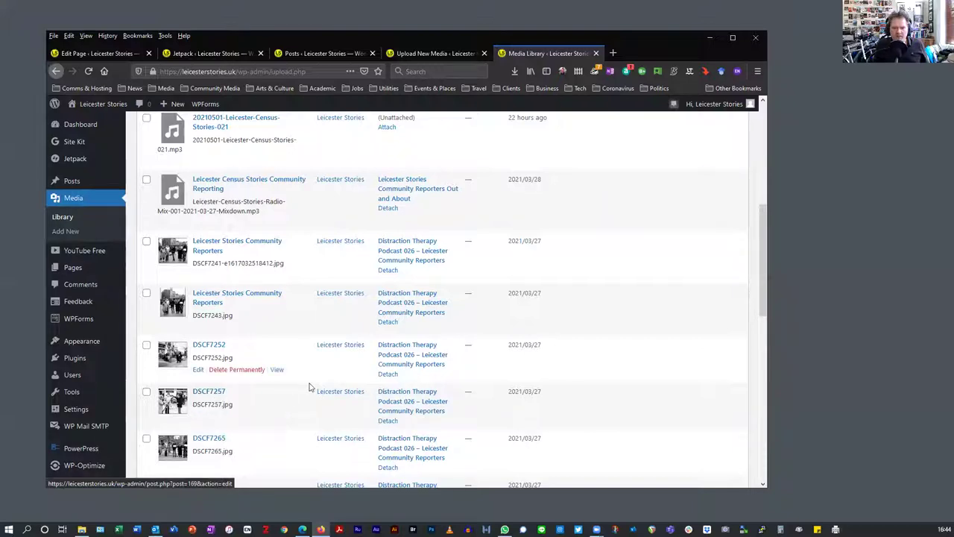
pyautogui.scroll(-5, 217, 402)
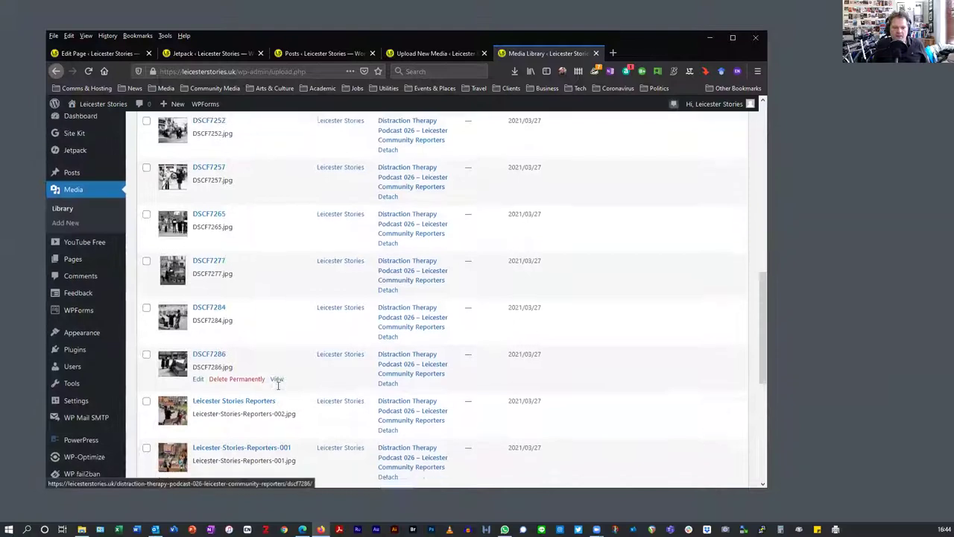
pyautogui.scroll(-2, 269, 372)
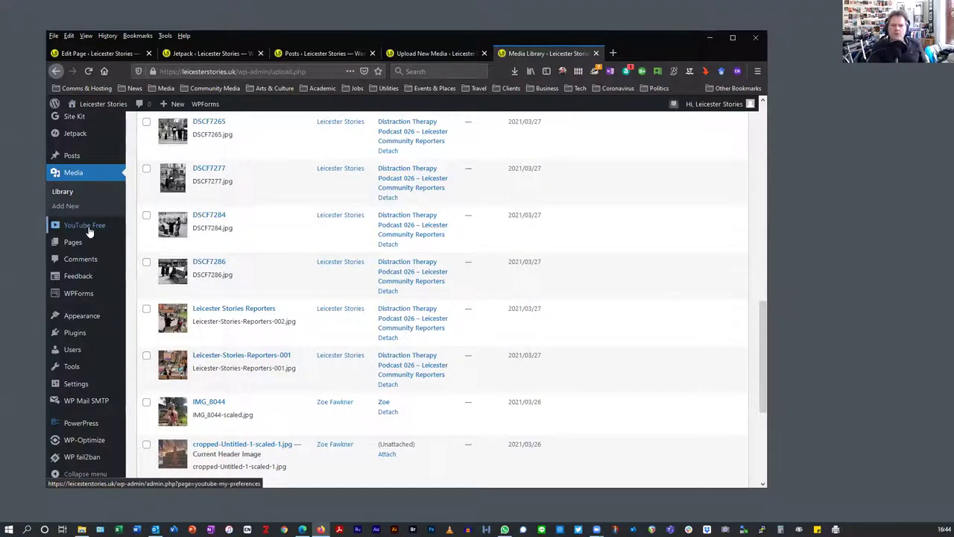
pyautogui.scroll(10, 396, 276)
pyautogui.scroll(3, 398, 274)
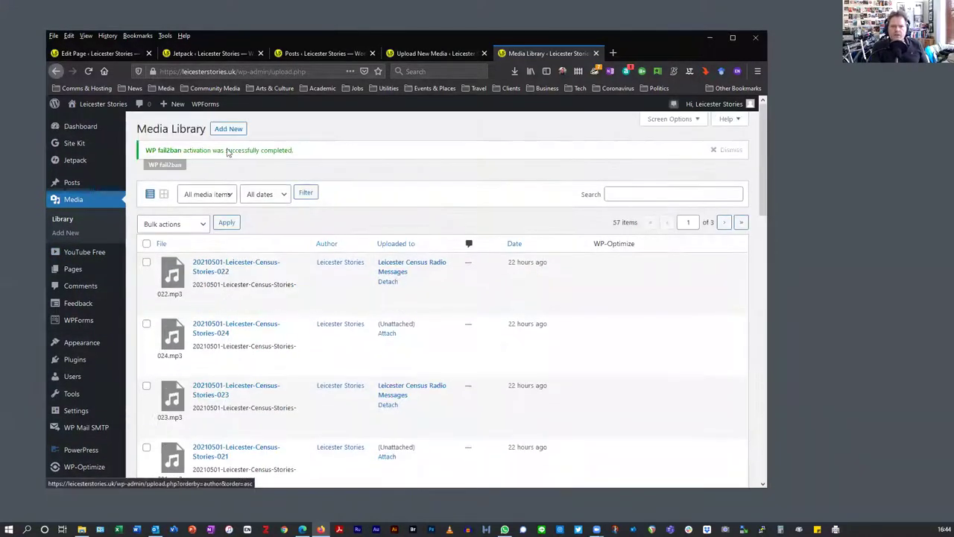
pyautogui.moveTo(106, 112)
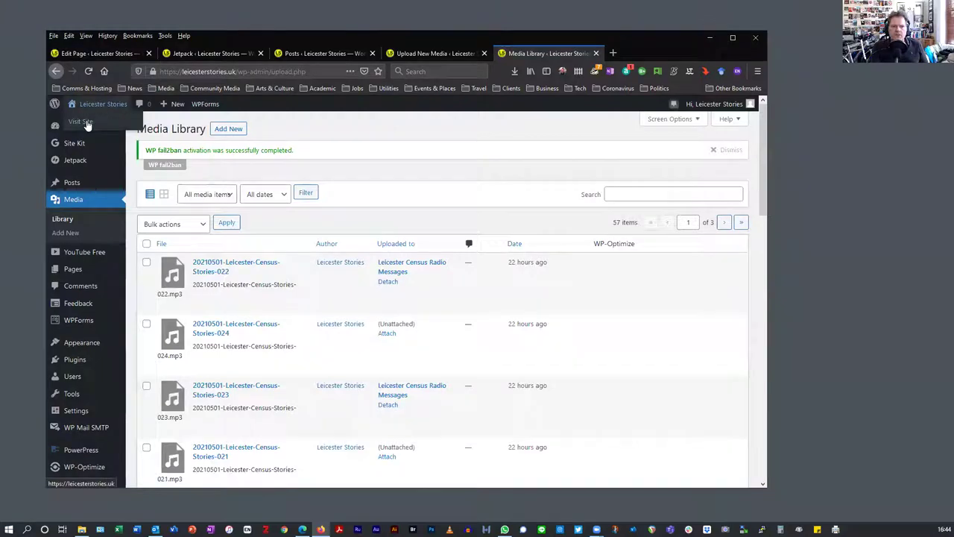
pyautogui.moveTo(167, 108)
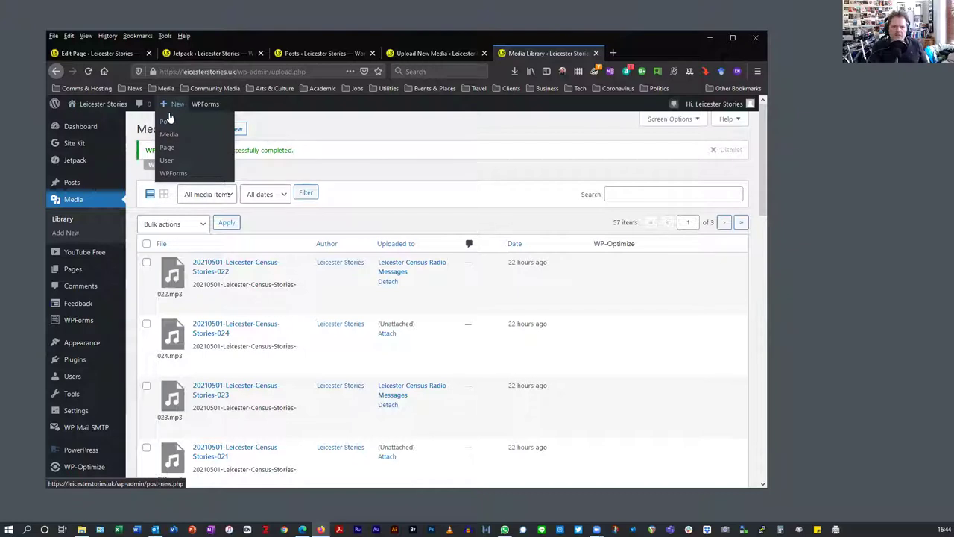
# Start a new post and examine the YouTube embedding wizard's single-video and channel options, closing the wizard without embedding anything.
pyautogui.click(167, 123)
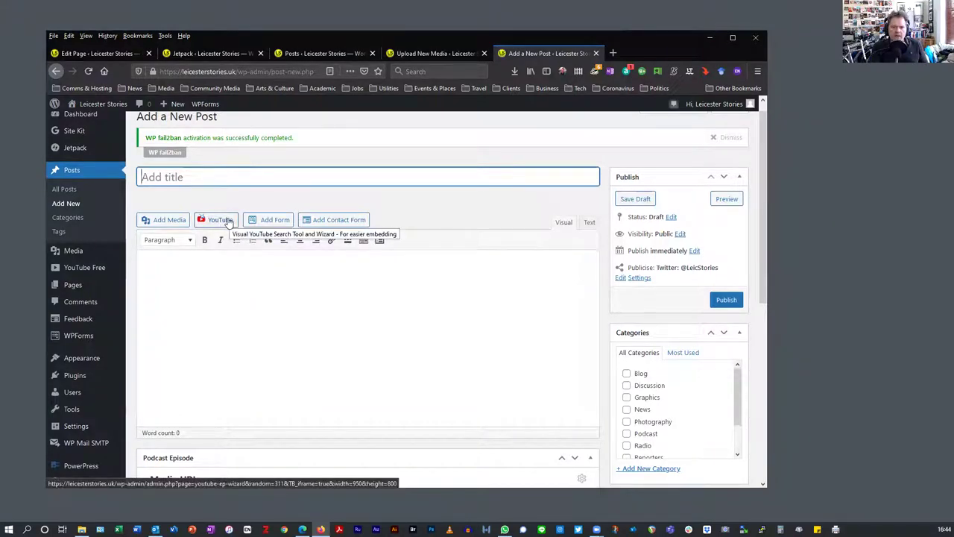
pyautogui.click(228, 224)
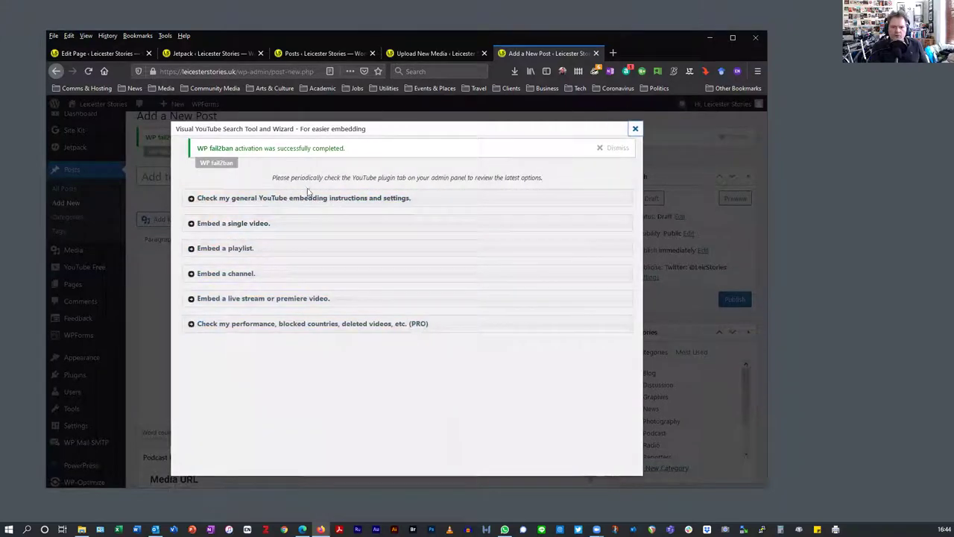
pyautogui.click(191, 223)
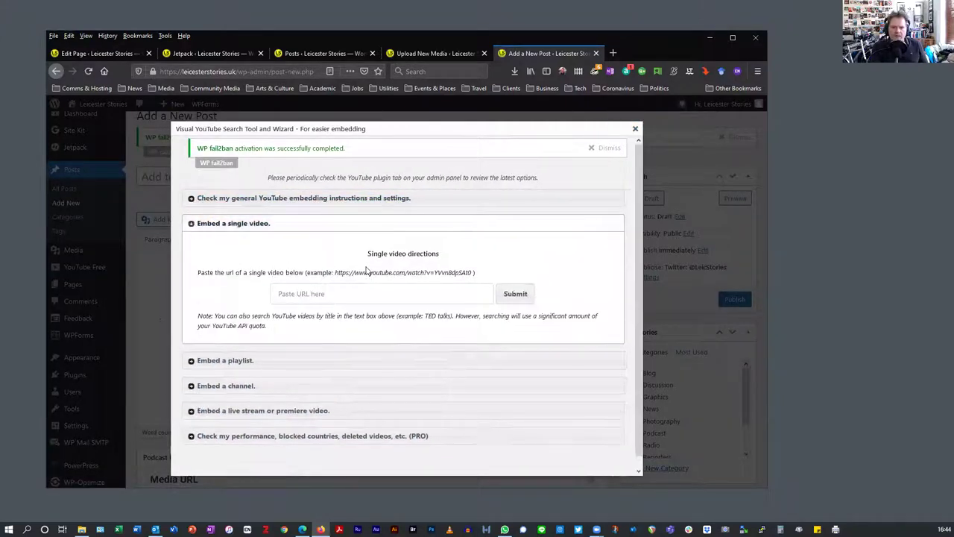
pyautogui.click(323, 293)
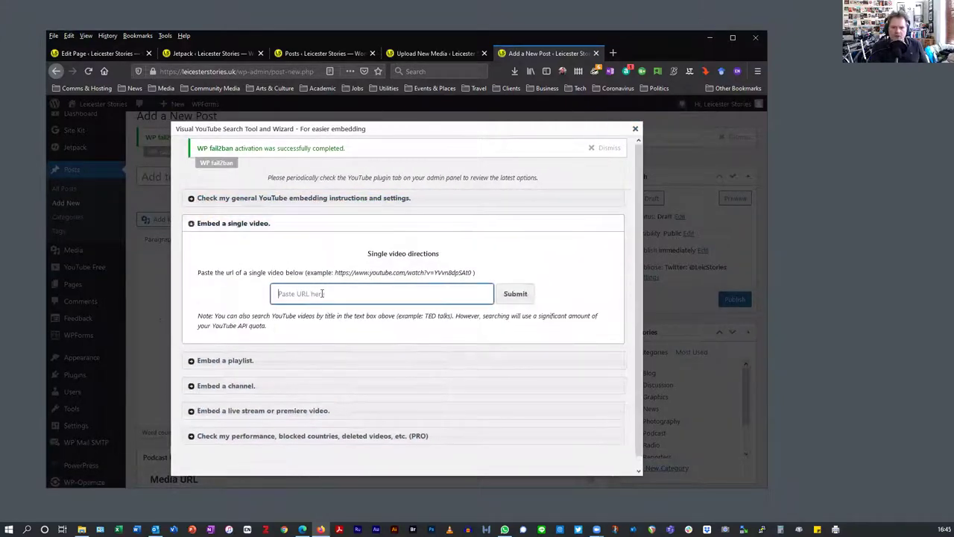
pyautogui.click(191, 223)
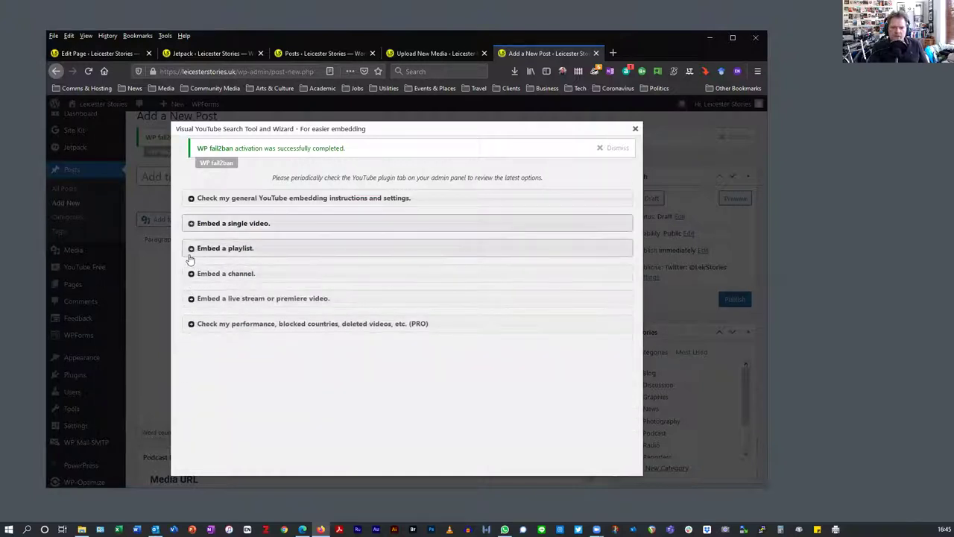
pyautogui.click(191, 273)
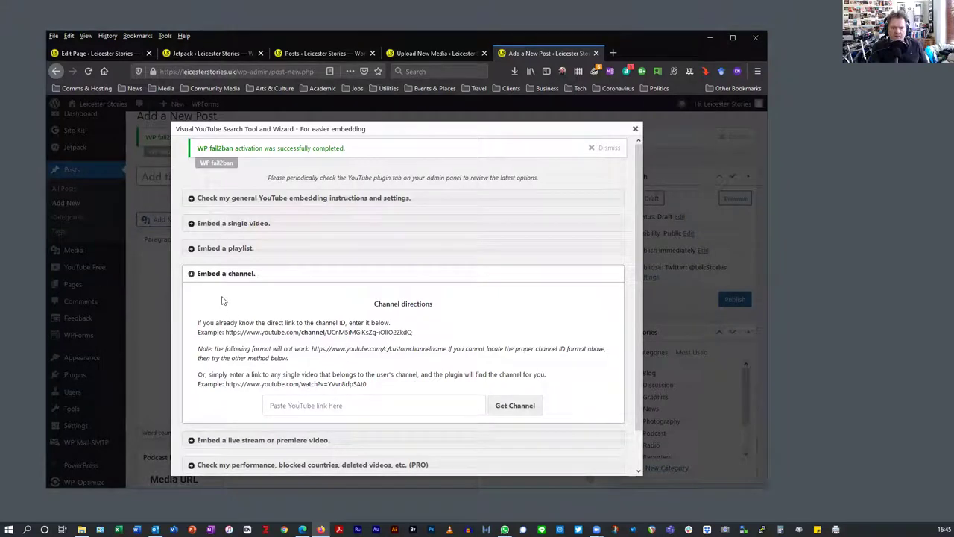
pyautogui.click(191, 275)
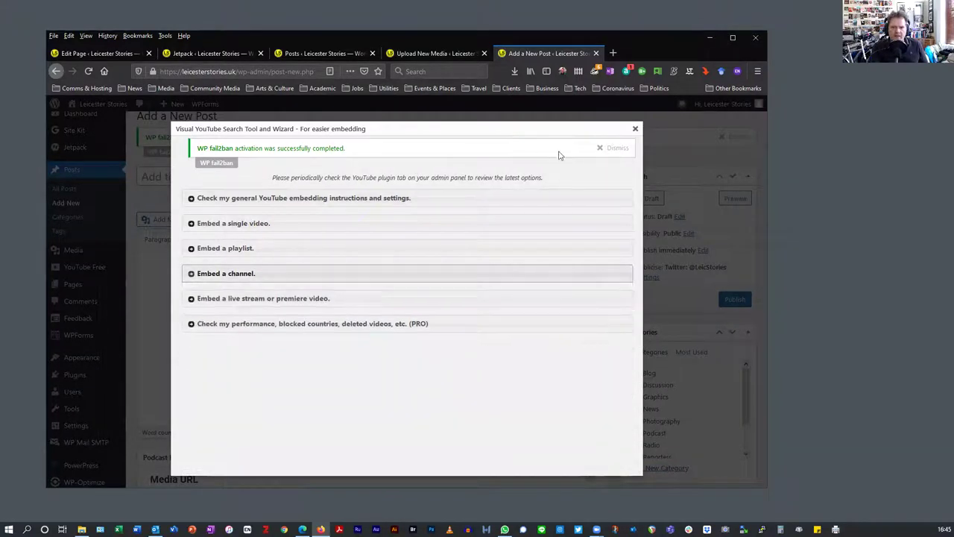
pyautogui.click(635, 131)
pyautogui.rightClick(156, 263)
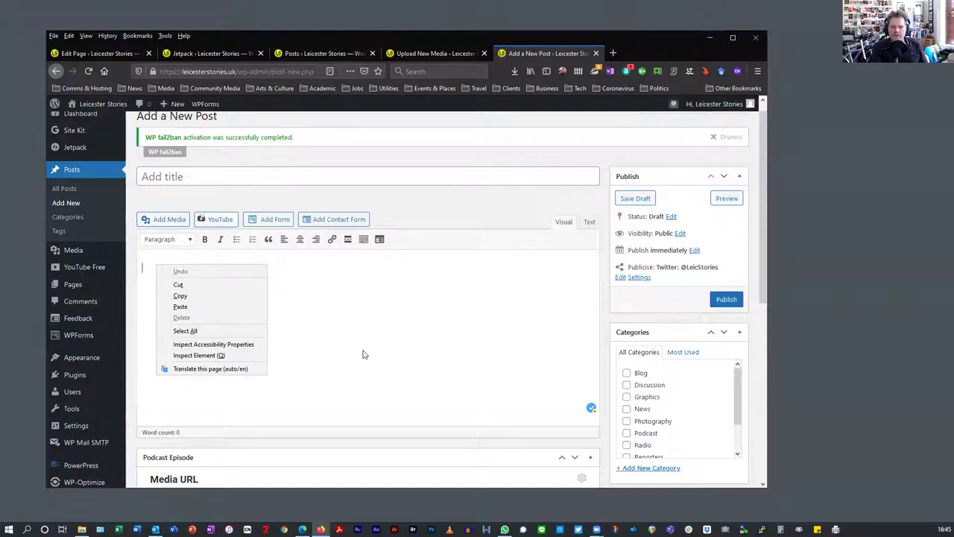
pyautogui.click(380, 292)
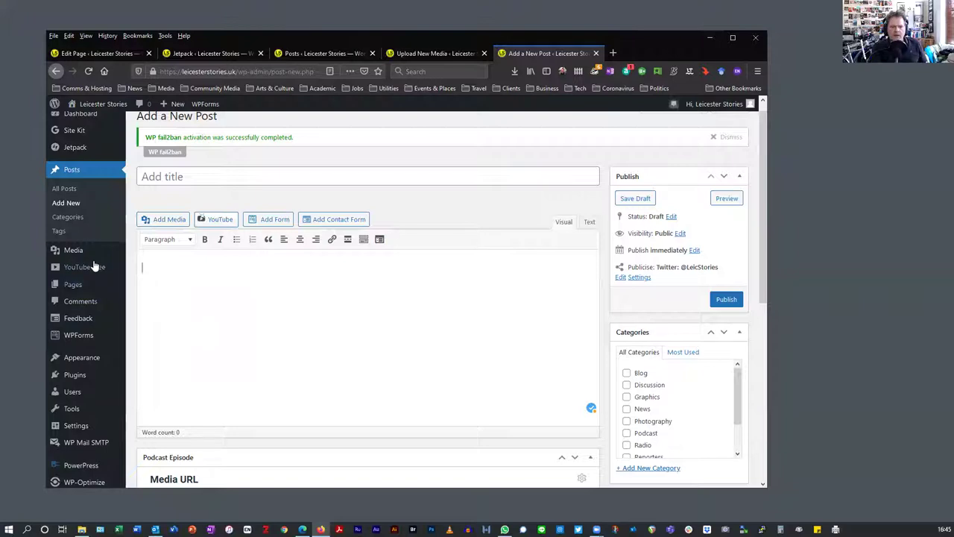
# Review the site's Comments list, including the comment's source and text, and the Feedback entries.
pyautogui.click(69, 304)
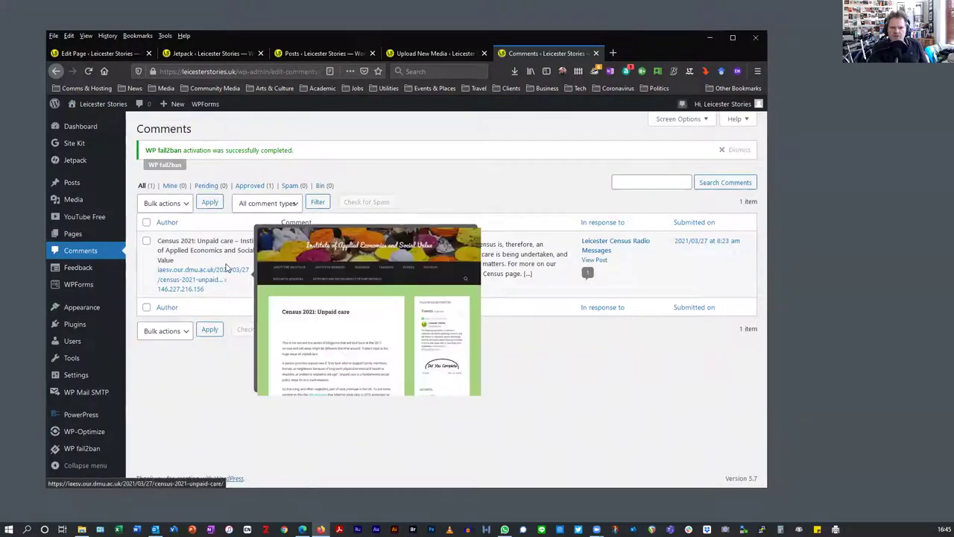
pyautogui.moveTo(213, 285)
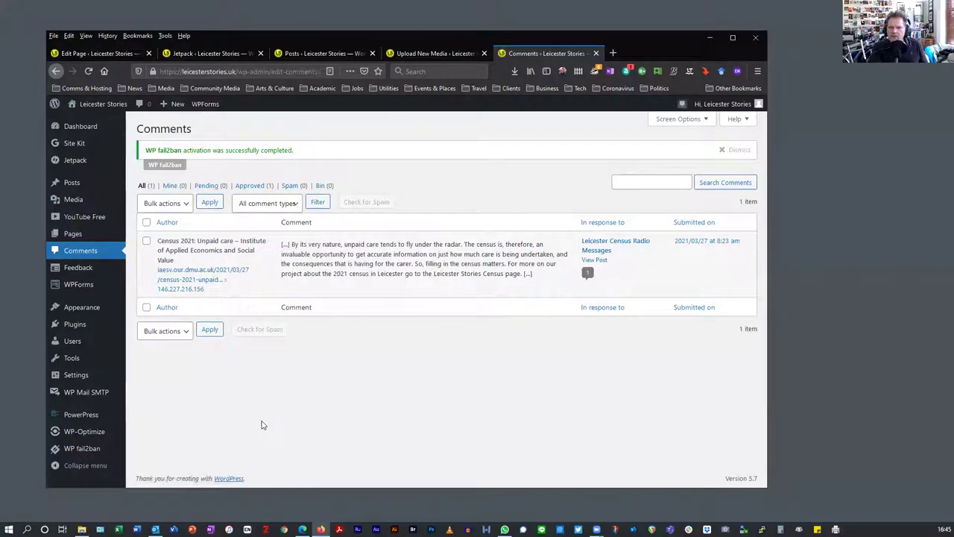
pyautogui.moveTo(323, 252)
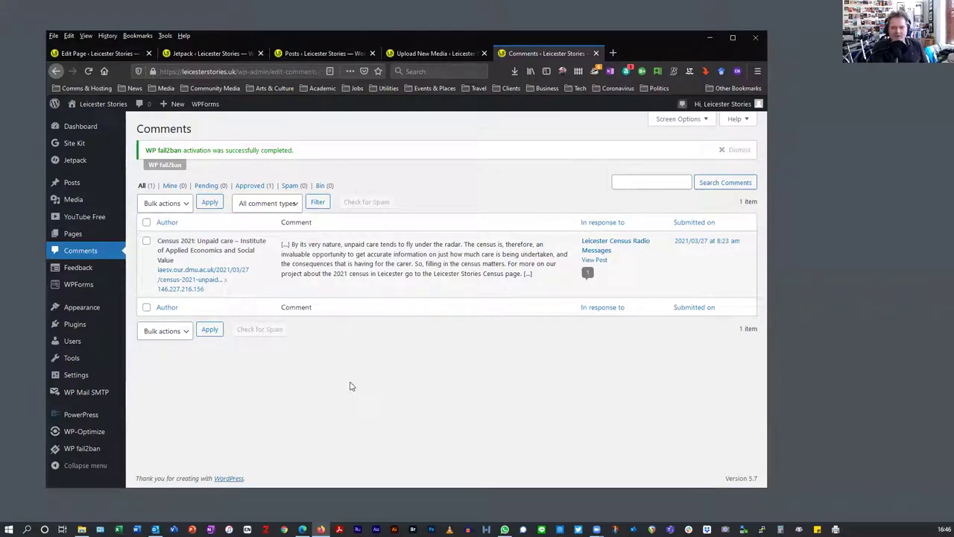
pyautogui.click(77, 267)
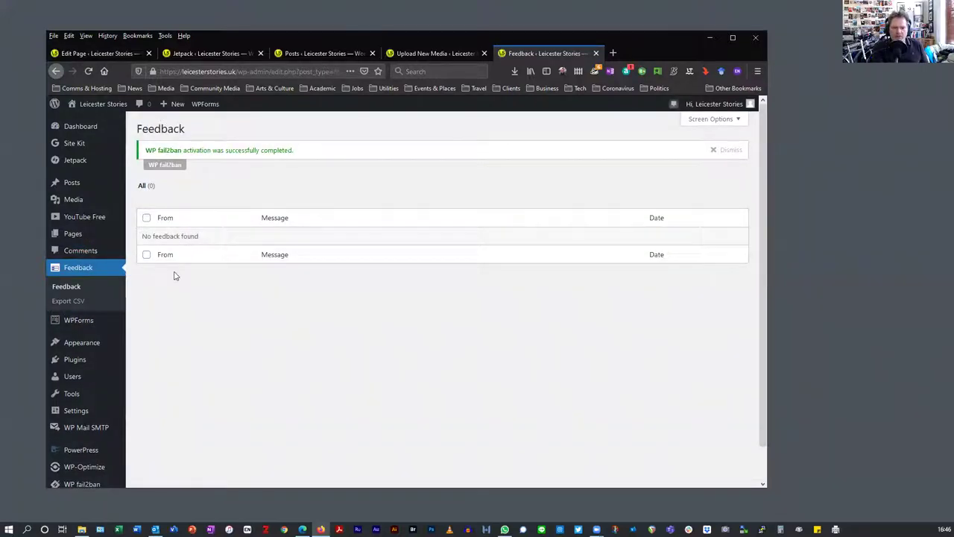
pyautogui.scroll(-1, 269, 396)
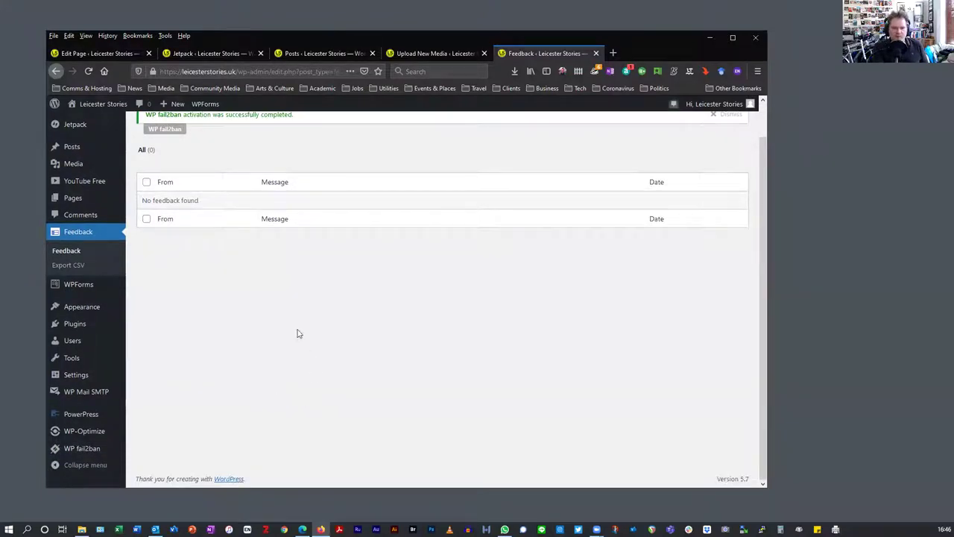
# Browse the installed themes and view the customisation options of the active Cream Magazine theme, leaving them without changes.
pyautogui.click(82, 310)
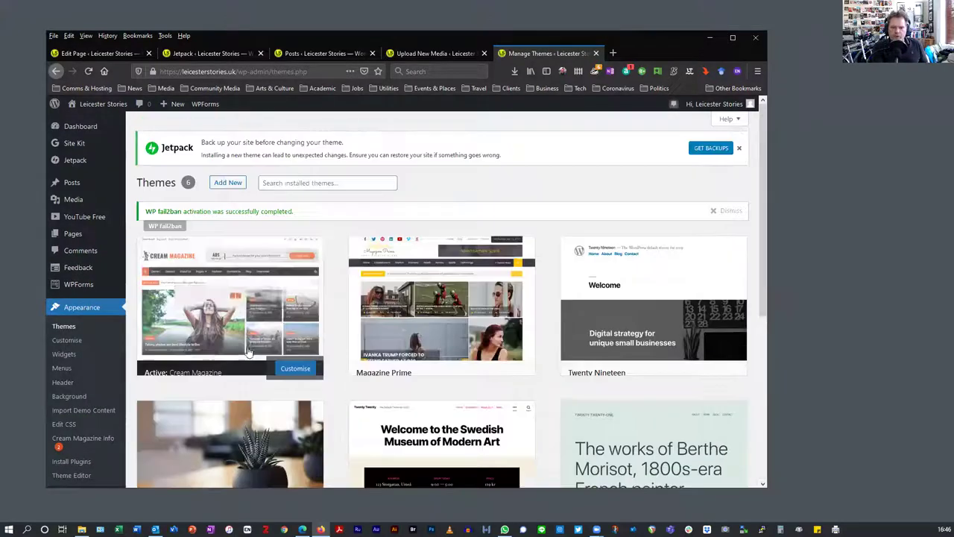
pyautogui.click(295, 369)
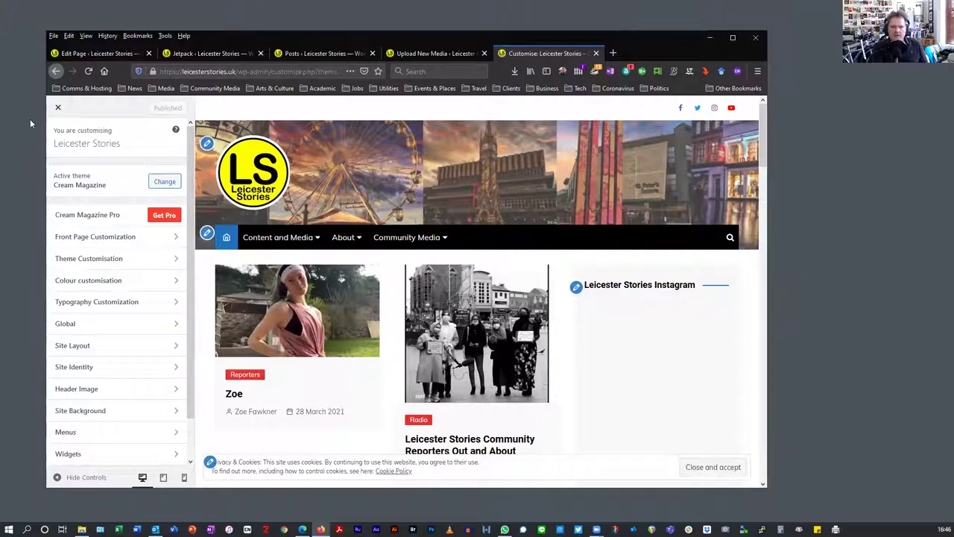
pyautogui.click(56, 110)
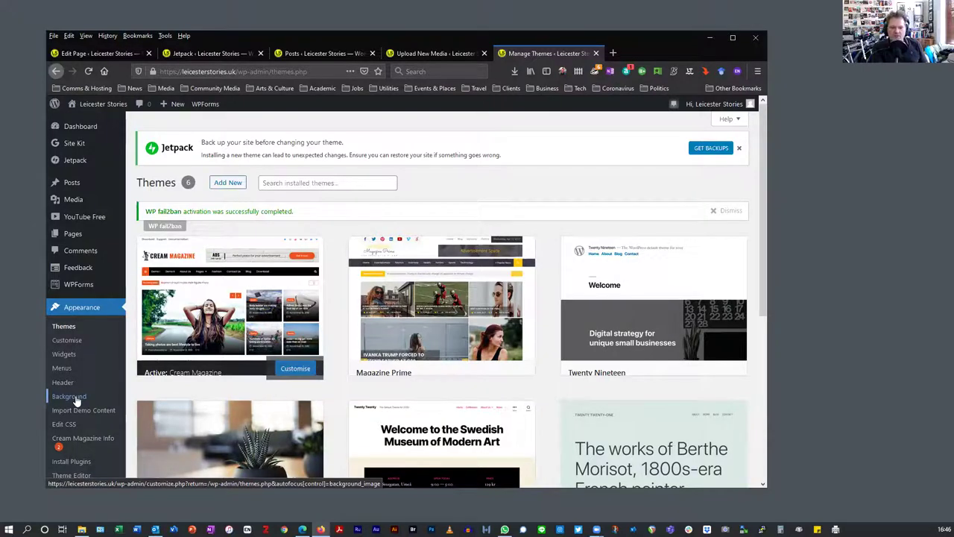
pyautogui.scroll(-5, 76, 401)
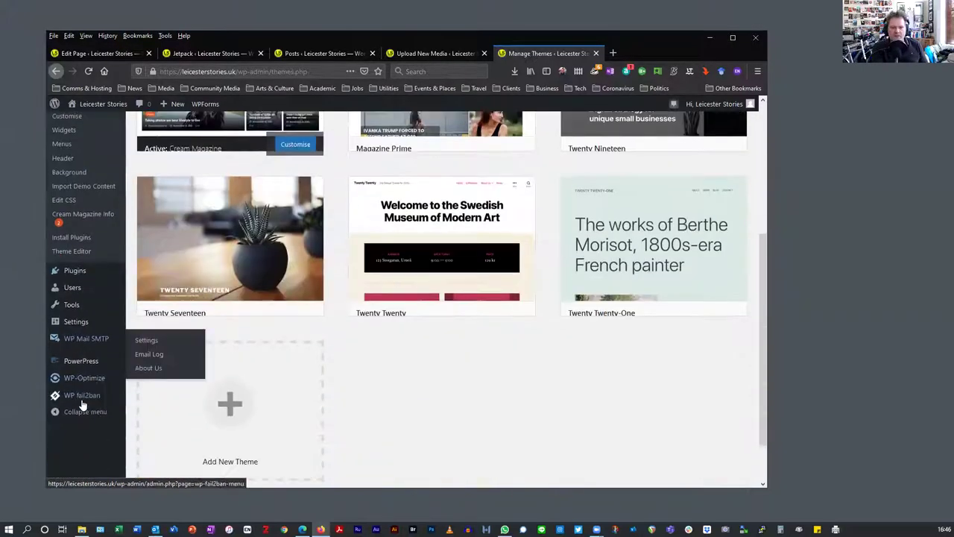
# Review the full list of installed plugins, from Akismet Anti-Spam to WPForms Lite.
pyautogui.moveTo(72, 273)
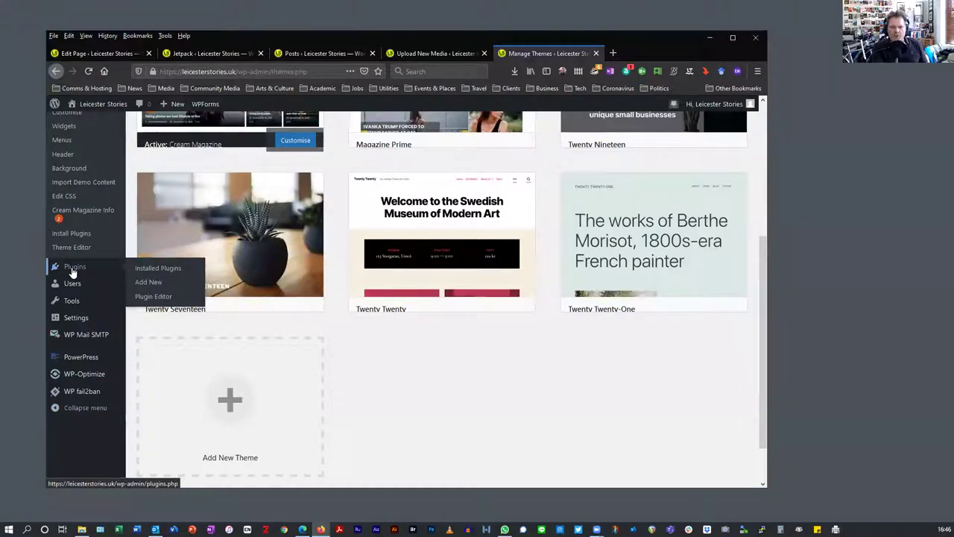
pyautogui.click(151, 273)
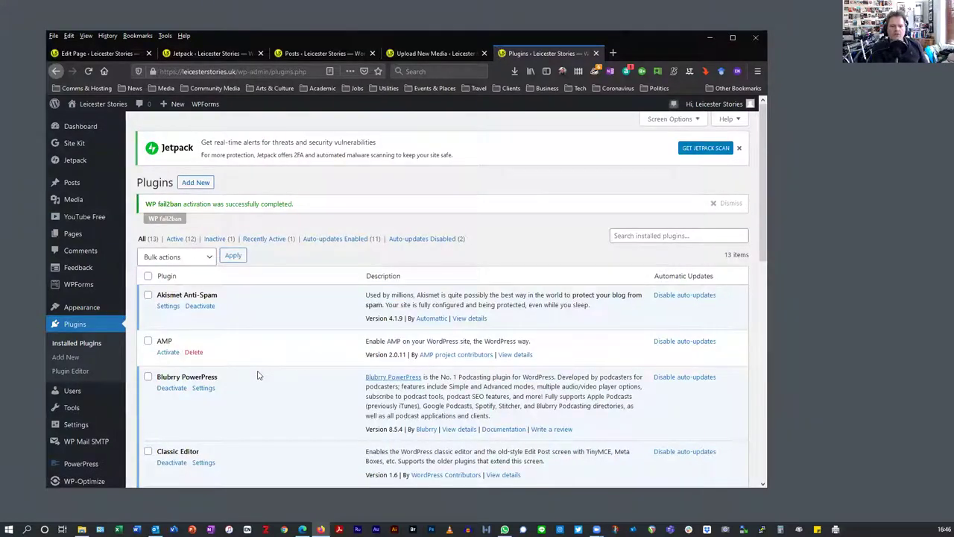
pyautogui.scroll(-5, 333, 360)
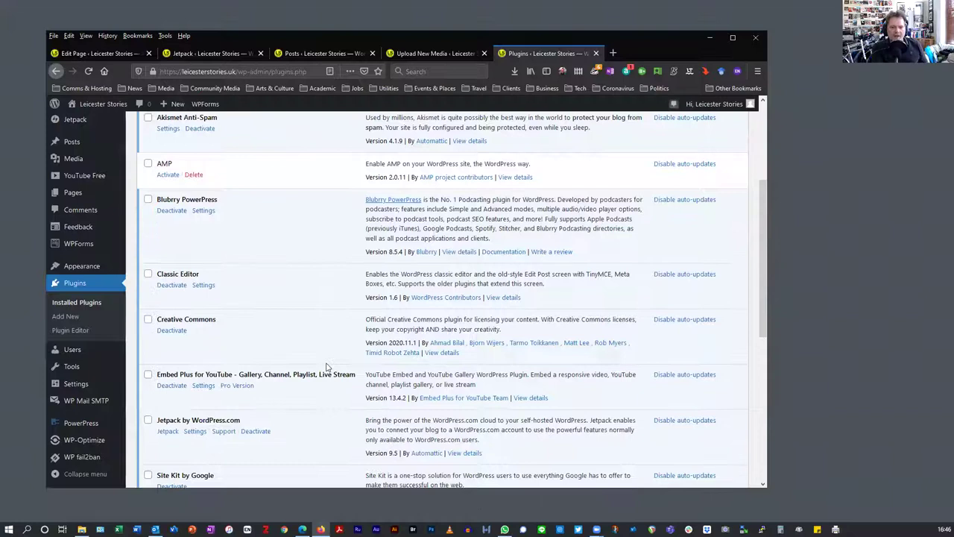
pyautogui.scroll(-3, 326, 367)
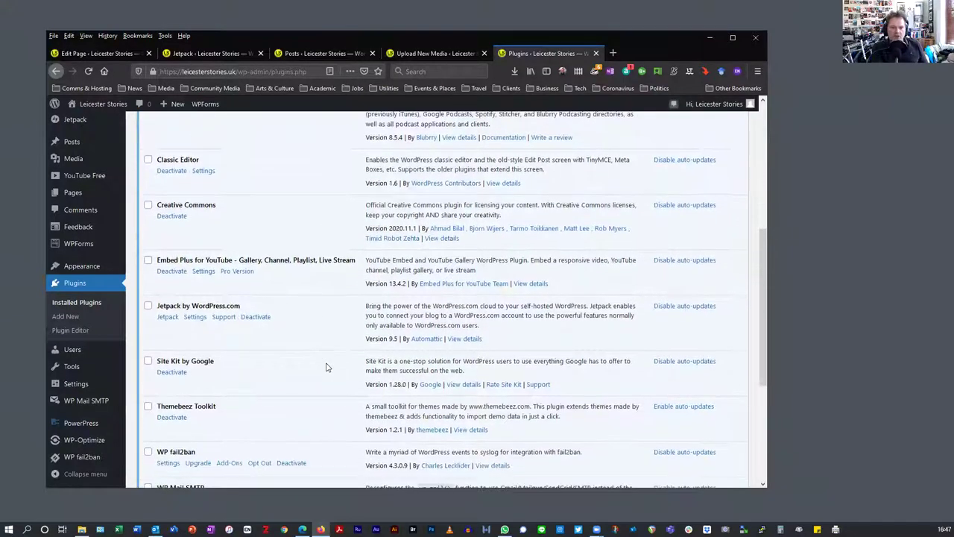
pyautogui.scroll(-1, 326, 367)
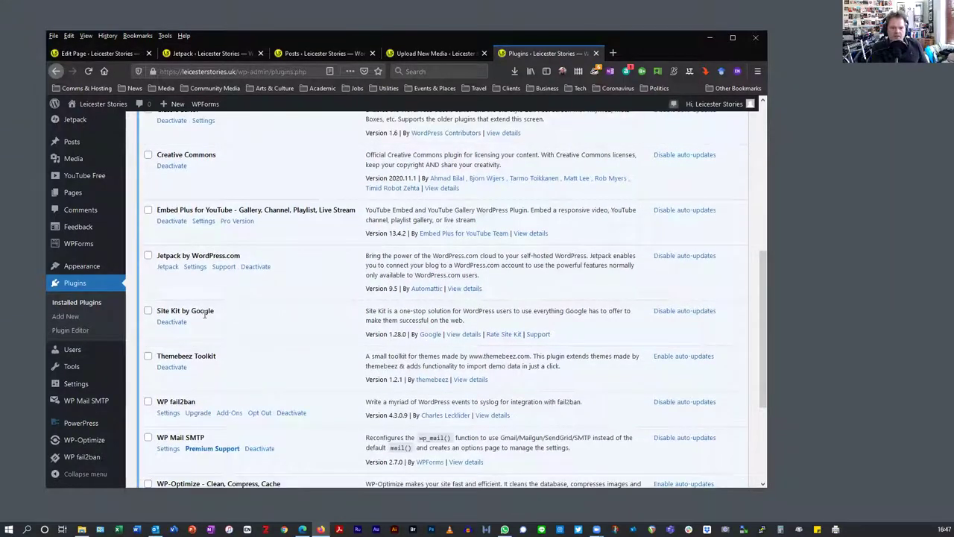
pyautogui.scroll(-3, 358, 373)
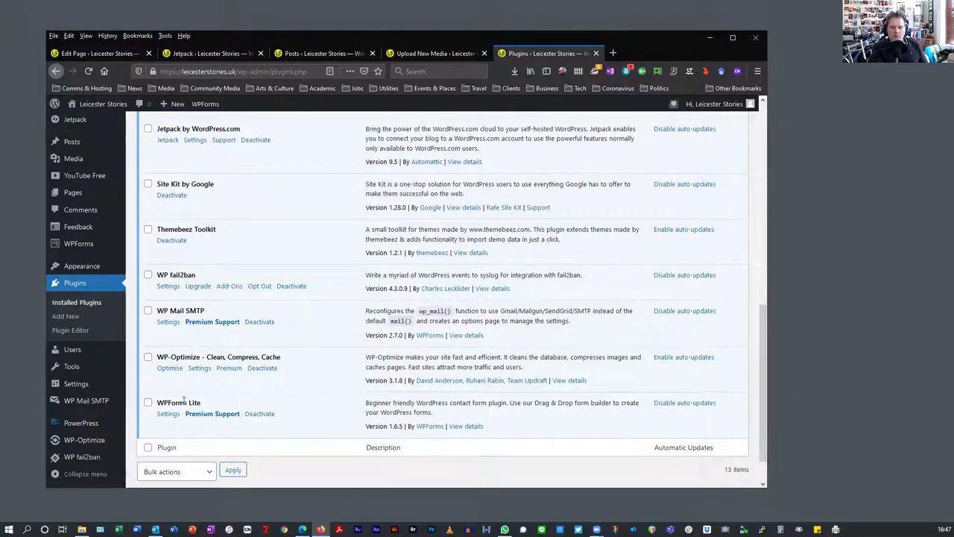
# Review the site's user accounts with their roles and post counts.
pyautogui.click(78, 356)
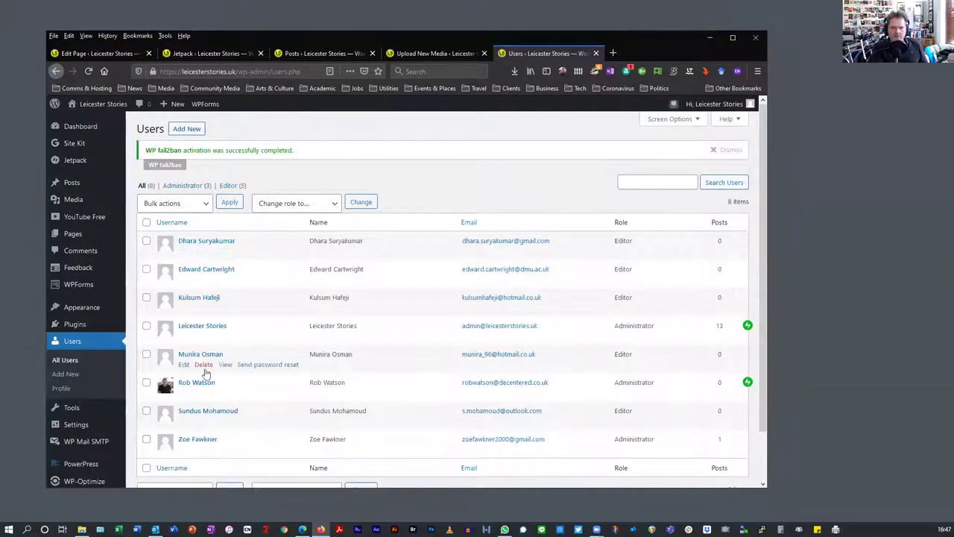
pyautogui.scroll(-1, 257, 379)
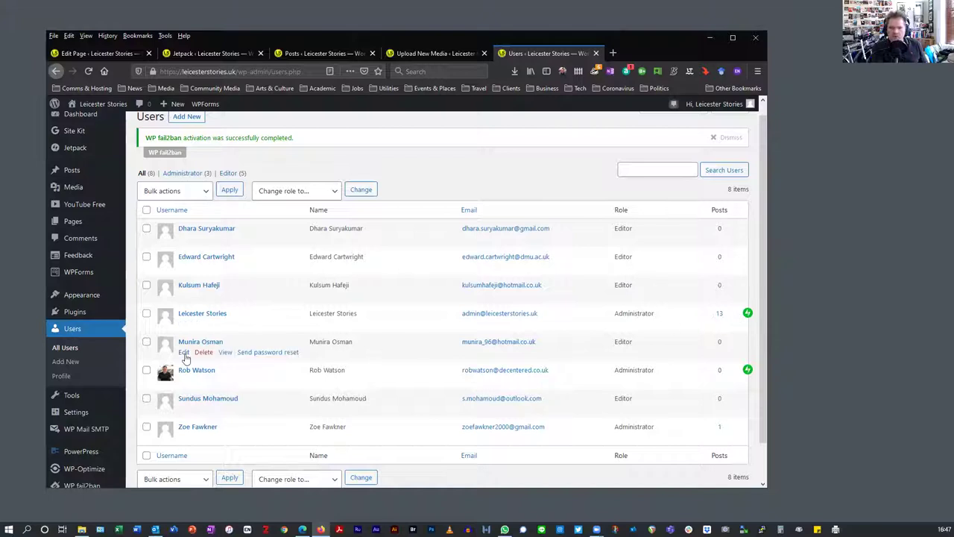
pyautogui.scroll(-1, 72, 395)
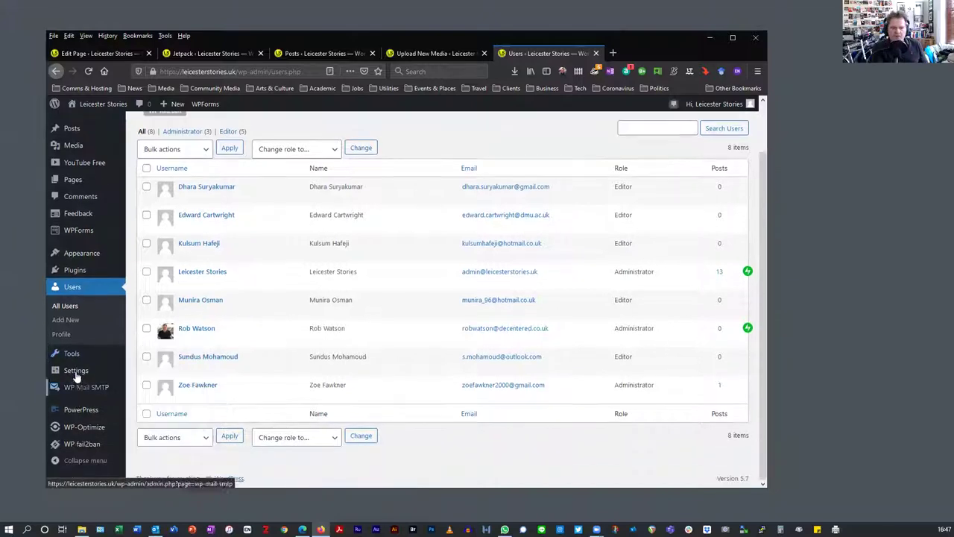
# Look over the Tools, WP Mail SMTP and WP-Optimize options and examine the Blubrry PowerPress settings welcome page.
pyautogui.moveTo(73, 358)
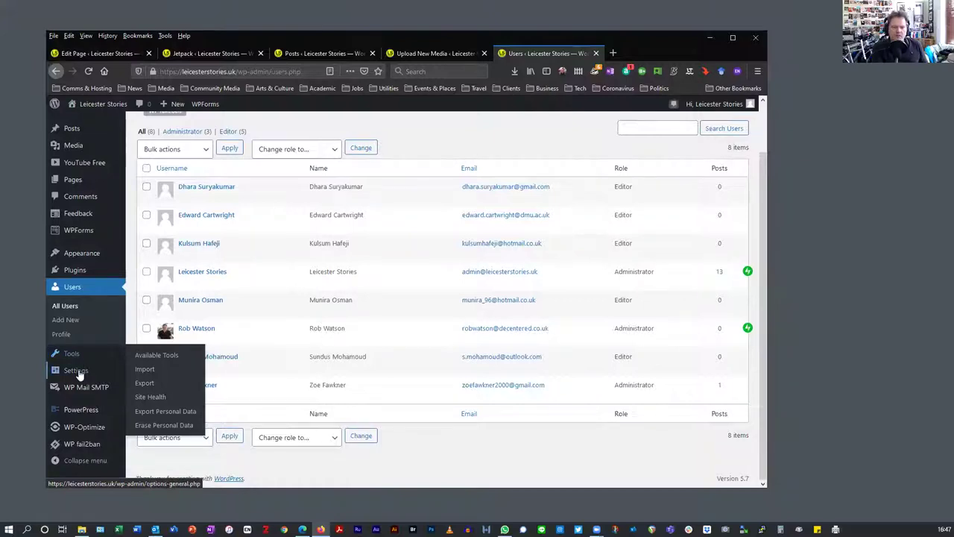
pyautogui.moveTo(80, 375)
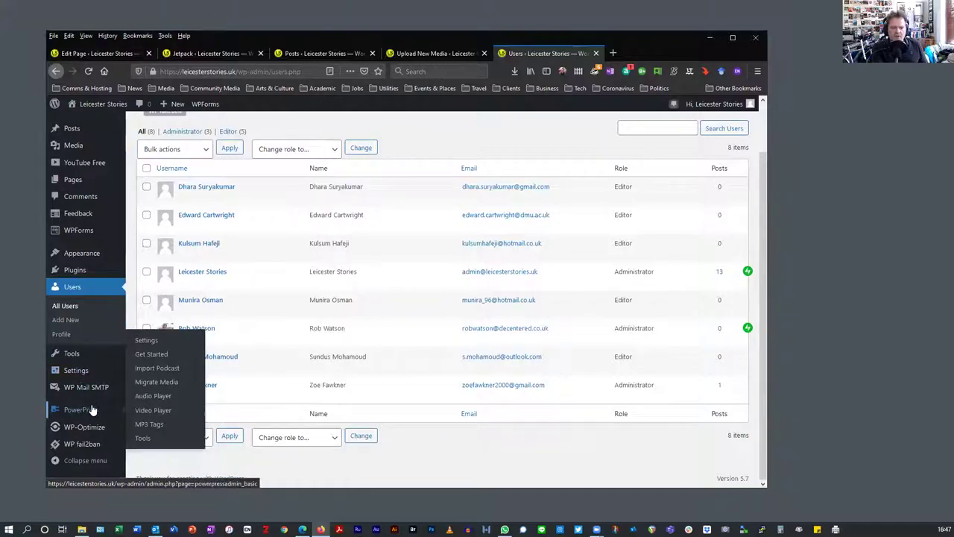
pyautogui.moveTo(94, 393)
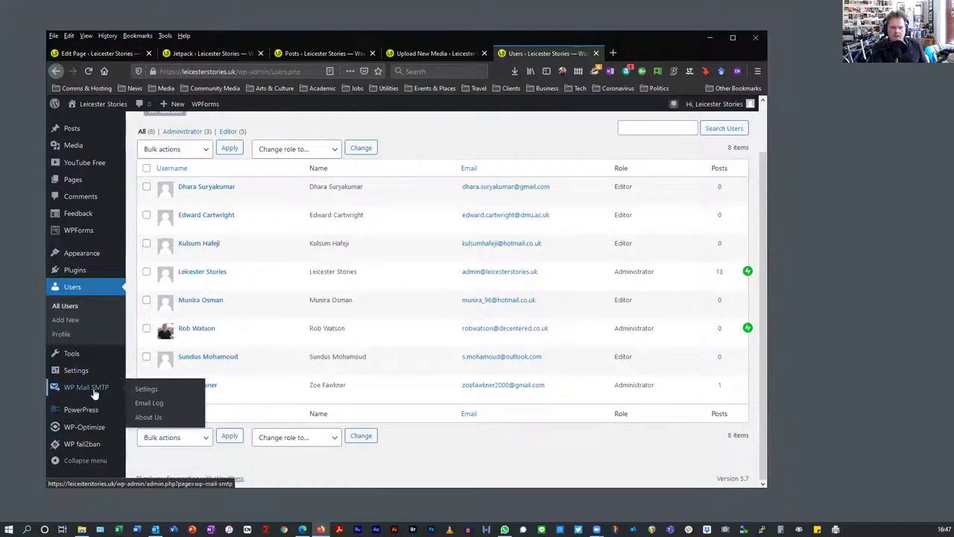
pyautogui.moveTo(91, 414)
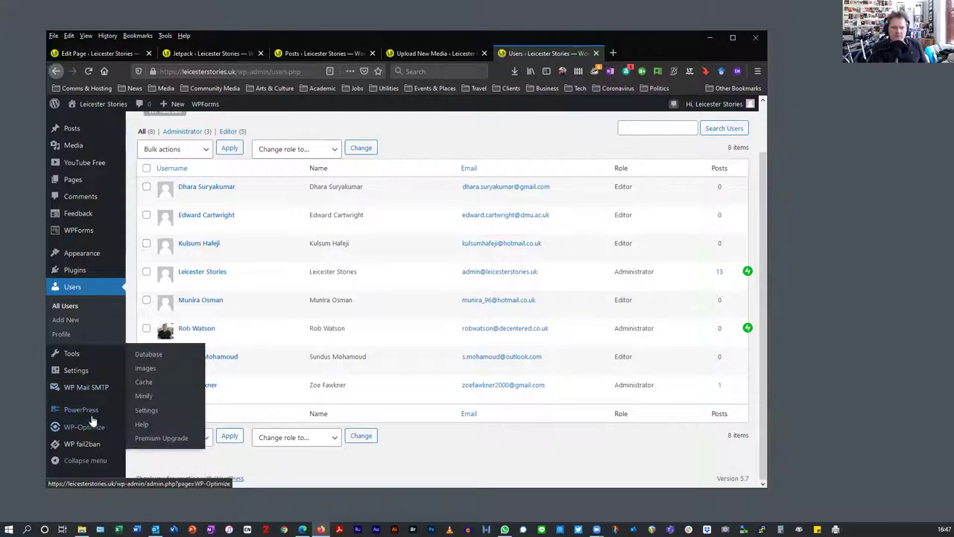
pyautogui.click(90, 416)
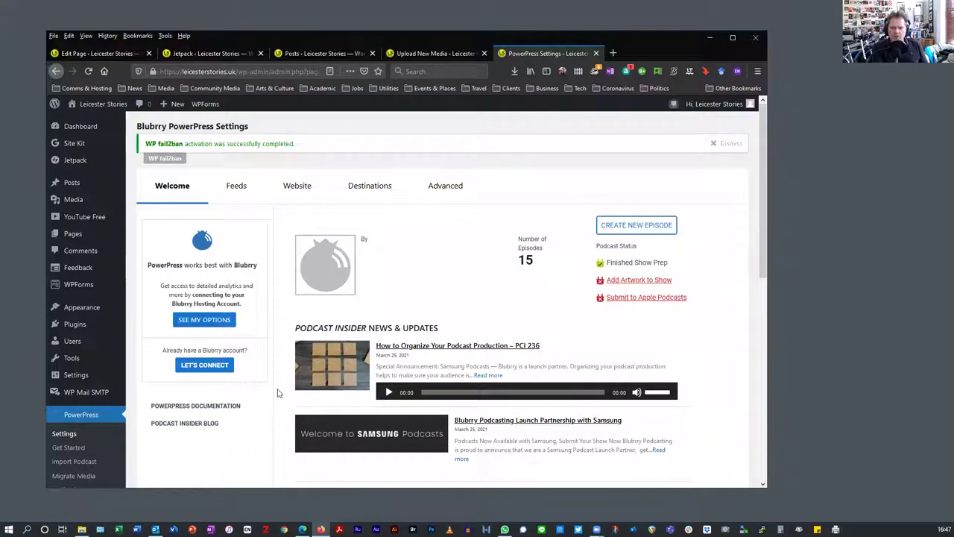
pyautogui.scroll(-1, 278, 393)
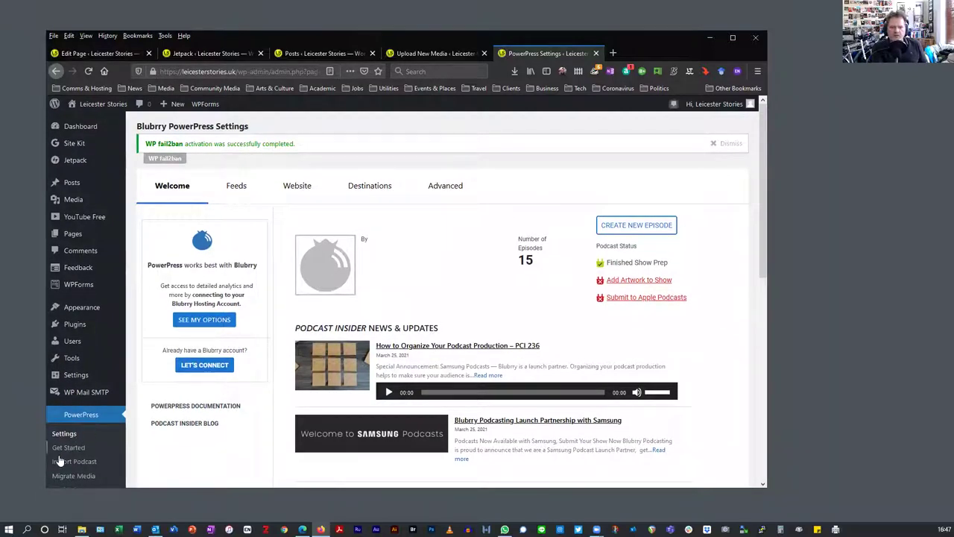
pyautogui.scroll(-3, 82, 455)
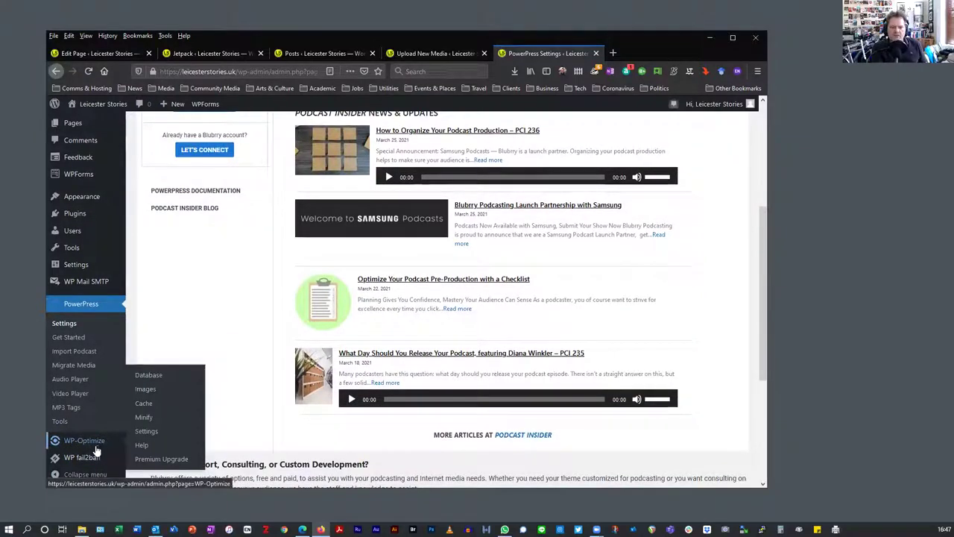
pyautogui.moveTo(86, 465)
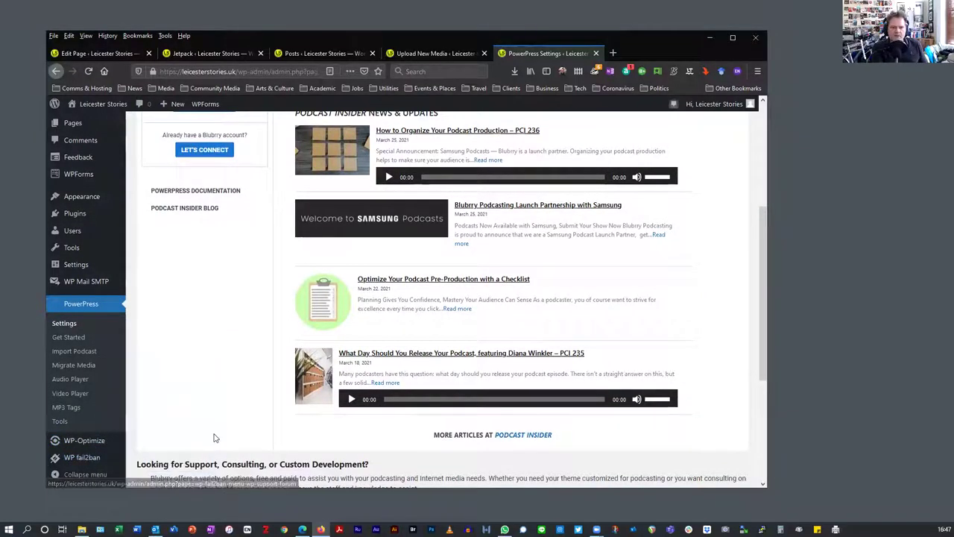
# Leave the PowerPress settings for the public Leicester Stories home page and look over its menu categories and latest posts.
pyautogui.scroll(3, 216, 440)
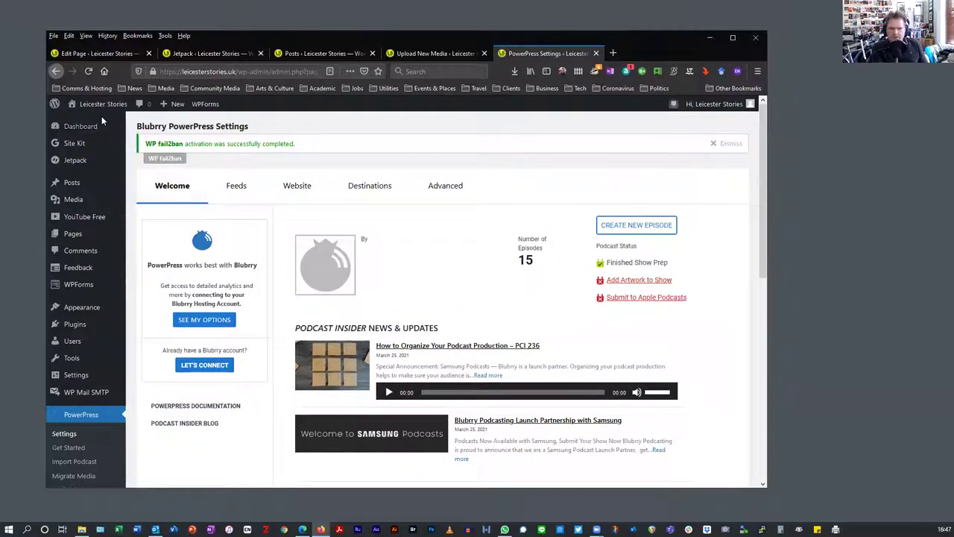
pyautogui.click(83, 122)
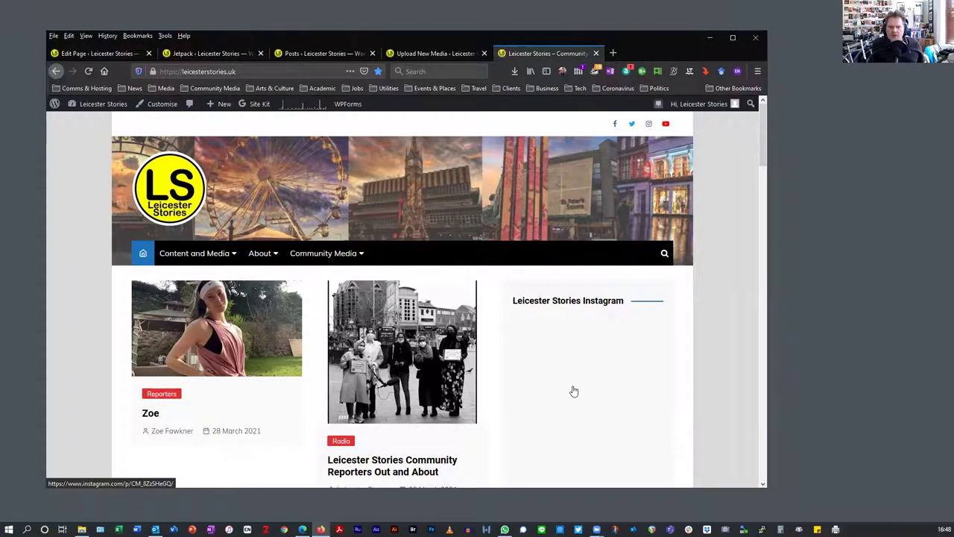
pyautogui.scroll(-5, 59, 357)
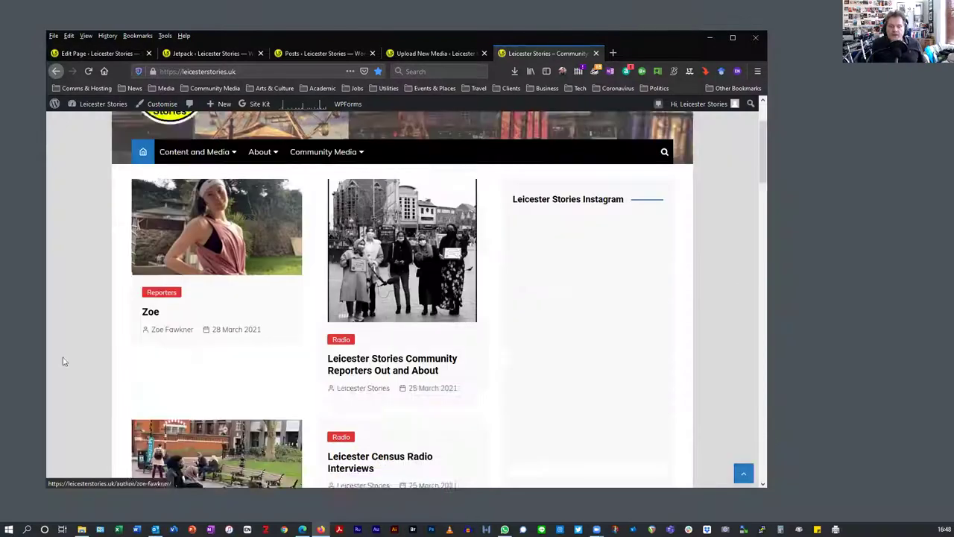
pyautogui.scroll(5, 56, 356)
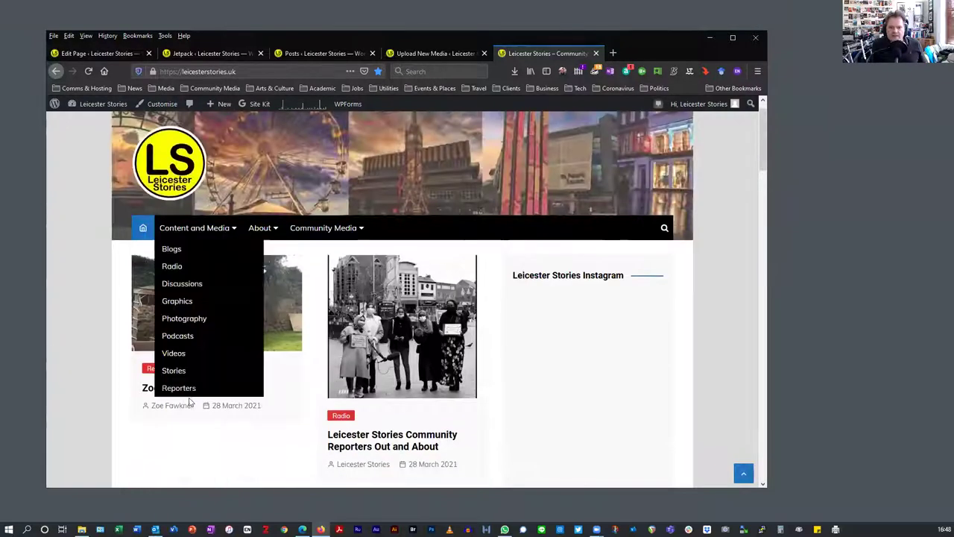
pyautogui.scroll(-5, 347, 375)
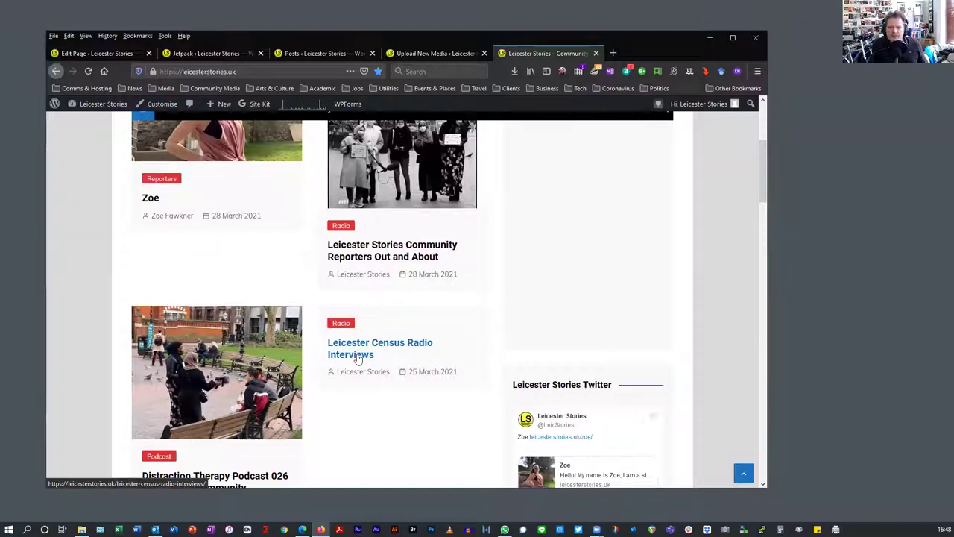
# Open the Leicester Census Radio Interviews post from the home page and bring it up for editing.
pyautogui.click(358, 358)
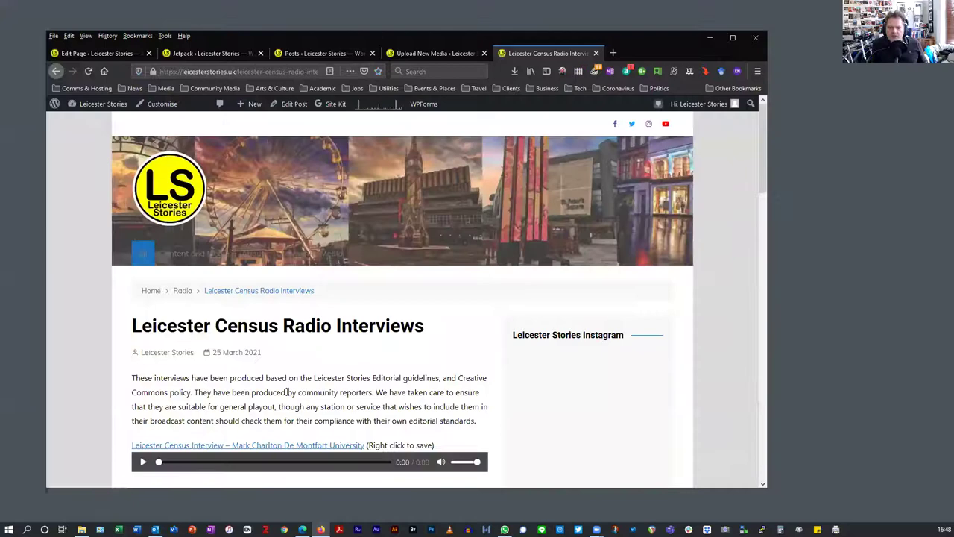
pyautogui.scroll(-2, 298, 388)
pyautogui.scroll(2, 320, 321)
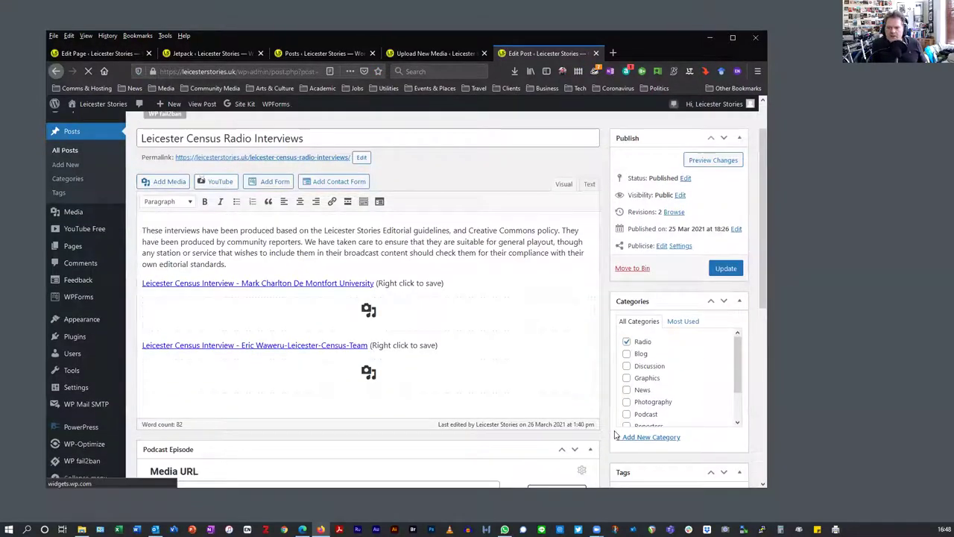
# Set the library photo DSCF7257.jpg as the featured image of the Leicester Census Radio Interviews post and update the post.
pyautogui.scroll(-6, 617, 435)
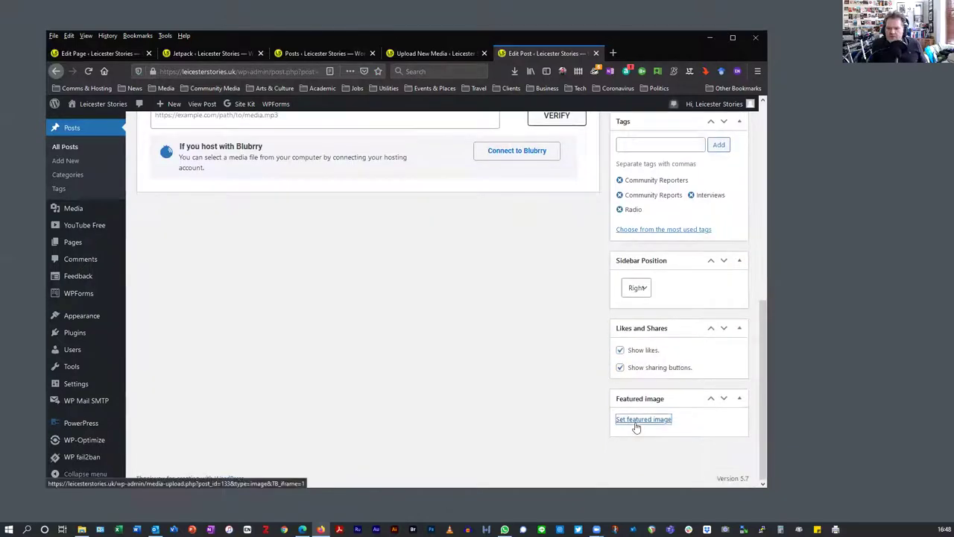
pyautogui.click(636, 422)
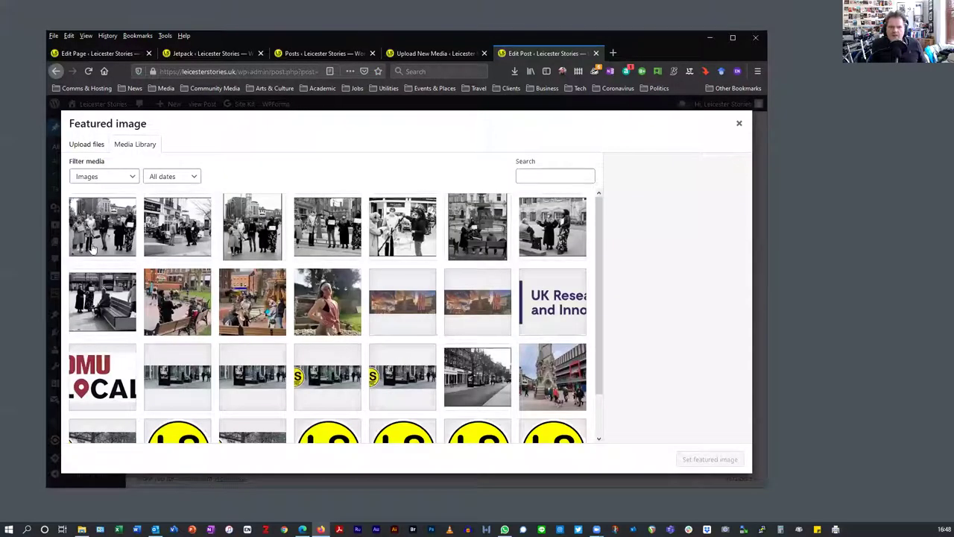
pyautogui.click(400, 251)
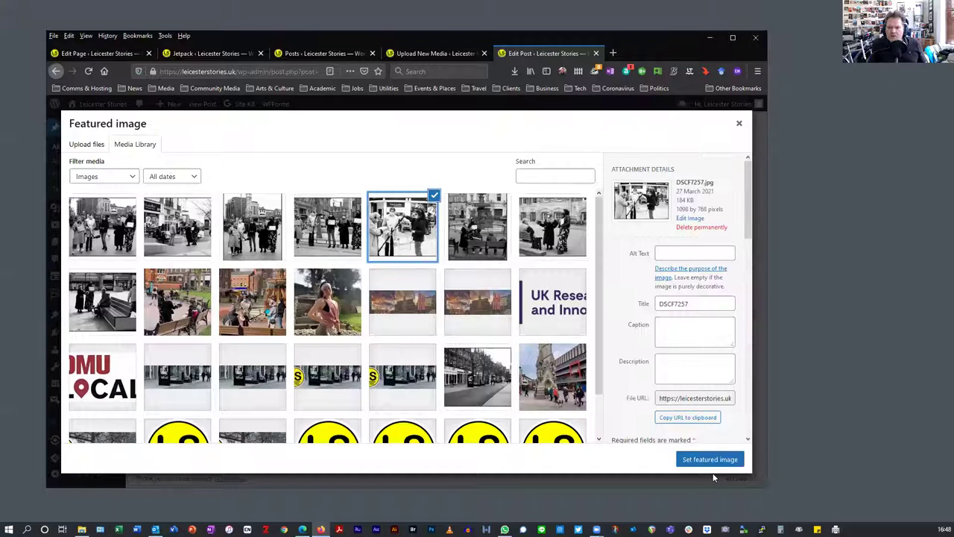
pyautogui.click(710, 459)
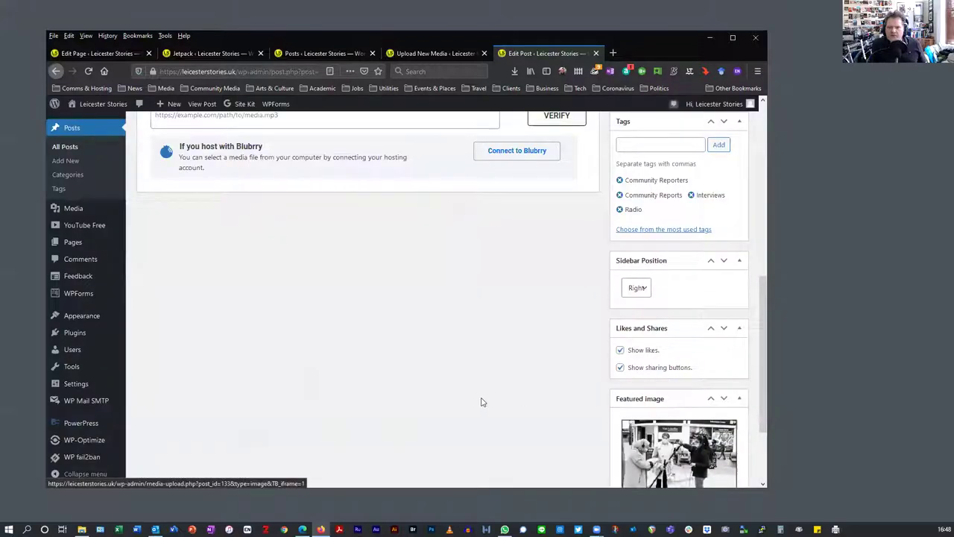
pyautogui.scroll(-2, 554, 440)
pyautogui.scroll(10, 560, 419)
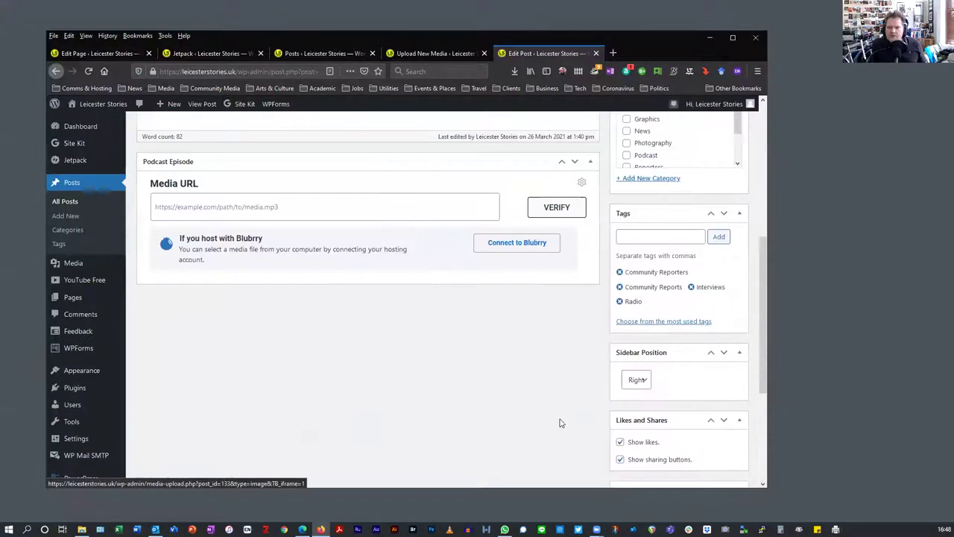
pyautogui.click(724, 322)
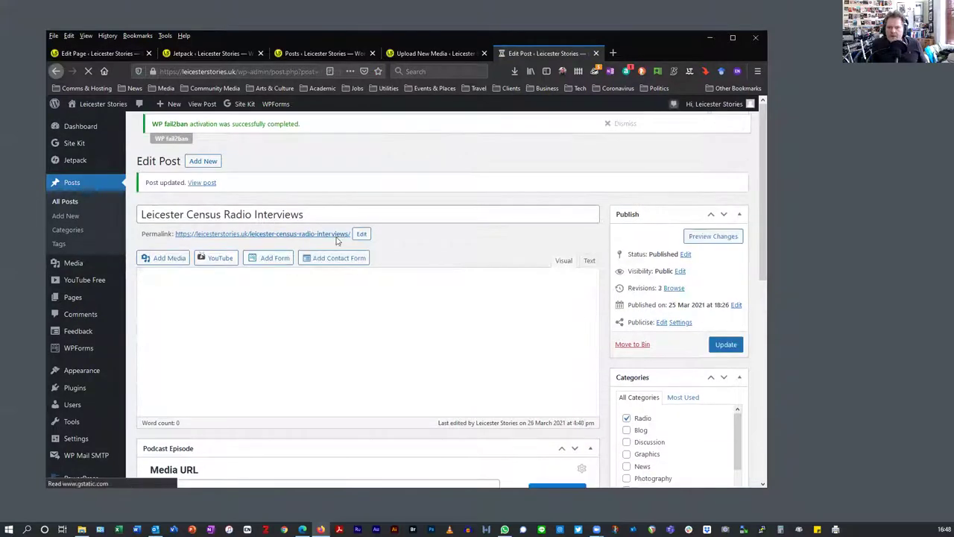
# Visit the public home page and check how the Leicester Census Radio Interviews post appears in the post grid.
pyautogui.moveTo(93, 103)
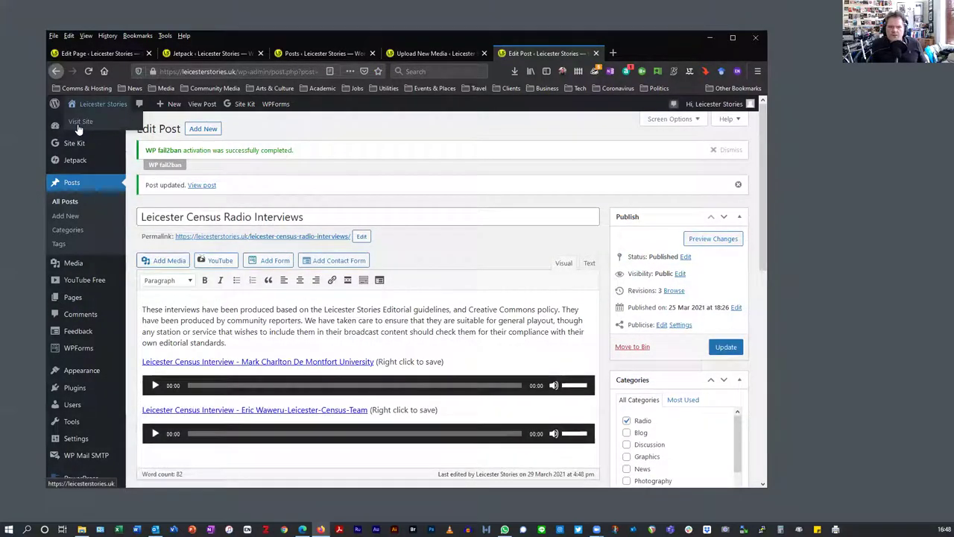
pyautogui.click(78, 120)
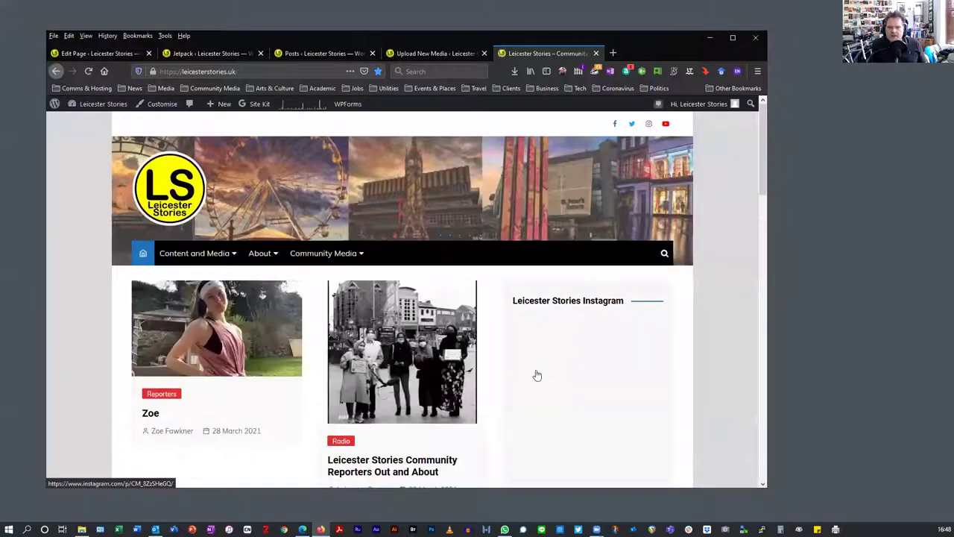
pyautogui.scroll(-4, 397, 338)
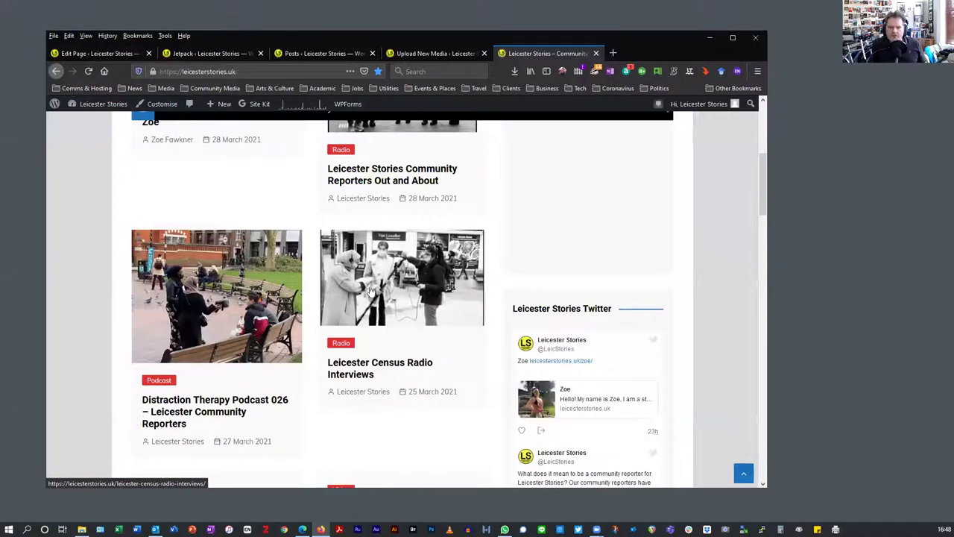
pyautogui.scroll(3, 407, 373)
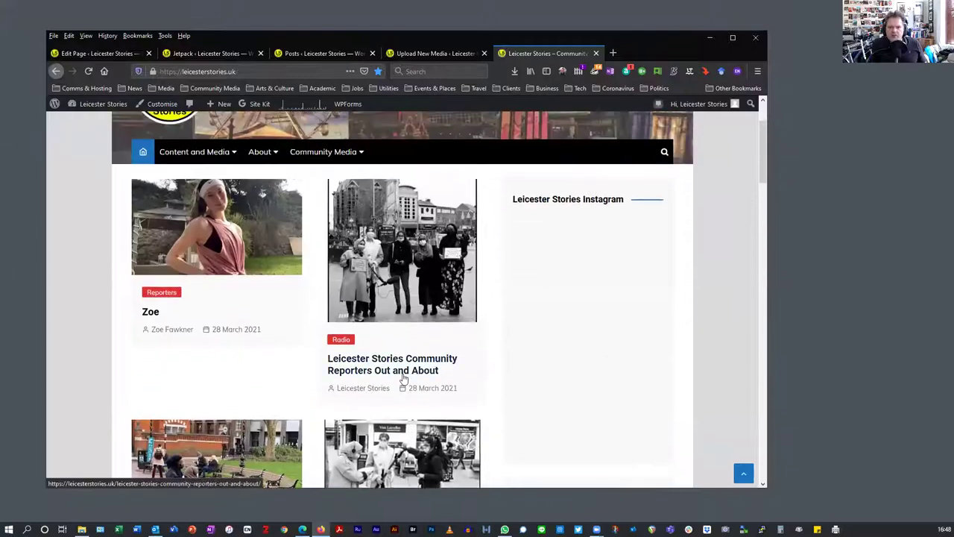
pyautogui.scroll(-5, 405, 376)
pyautogui.scroll(-1, 403, 378)
pyautogui.scroll(1, 402, 378)
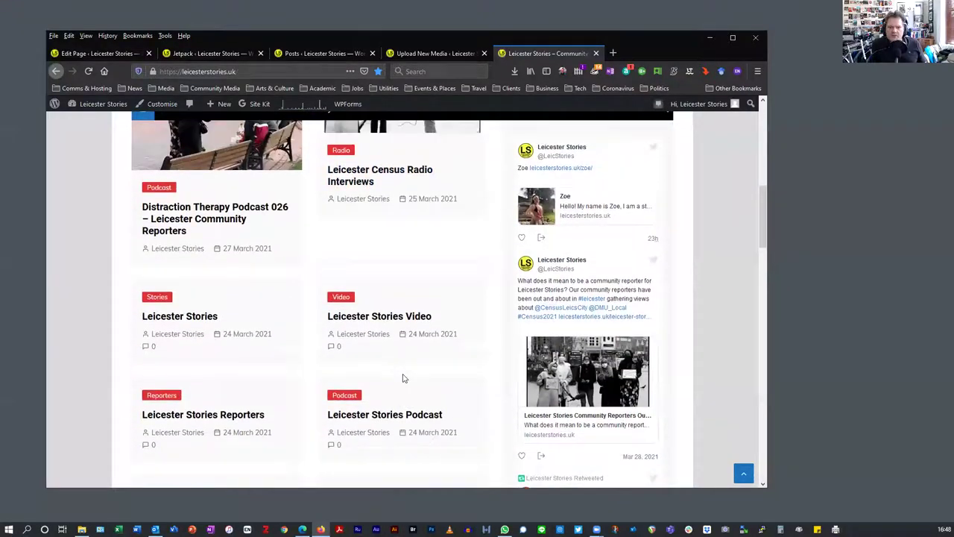
pyautogui.scroll(6, 379, 388)
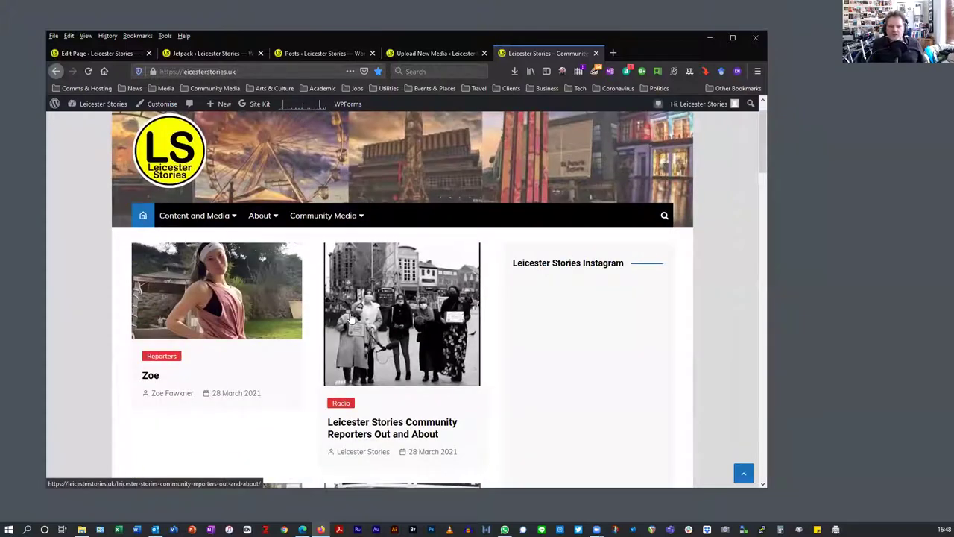
pyautogui.scroll(1, 351, 318)
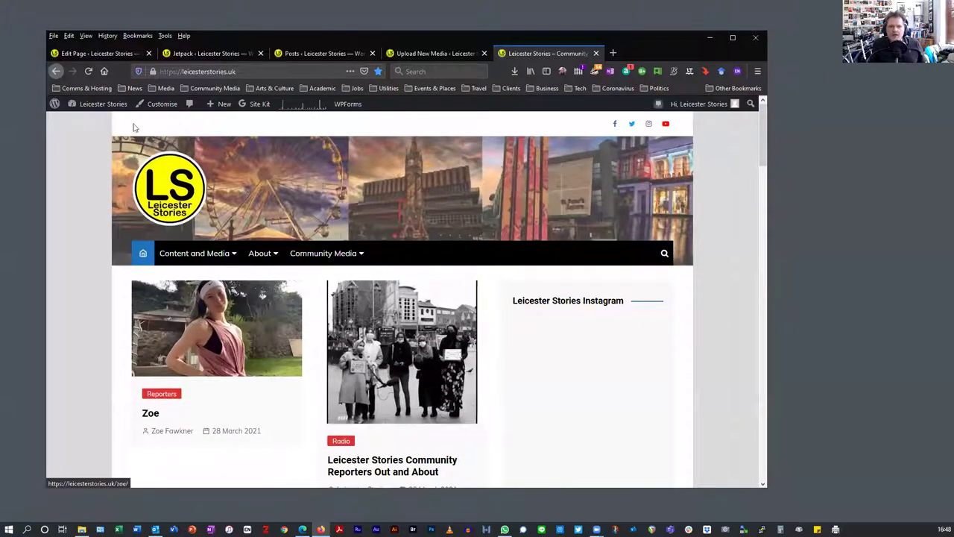
pyautogui.moveTo(97, 108)
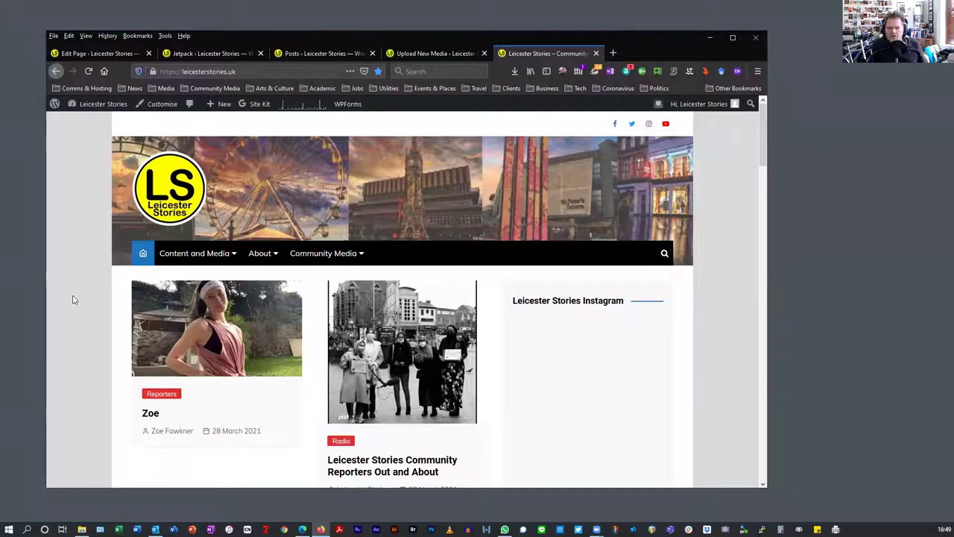
pyautogui.scroll(-10, 73, 299)
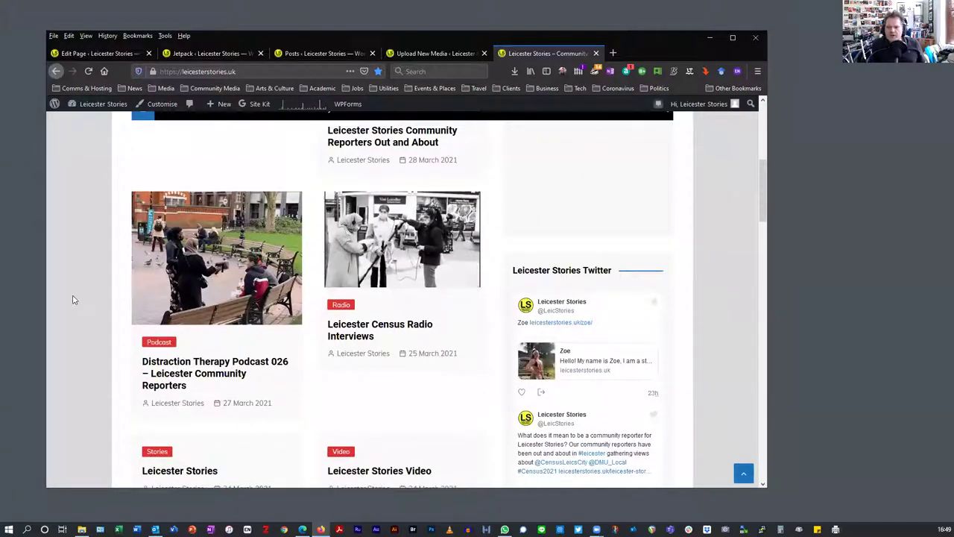
pyautogui.scroll(3, 73, 300)
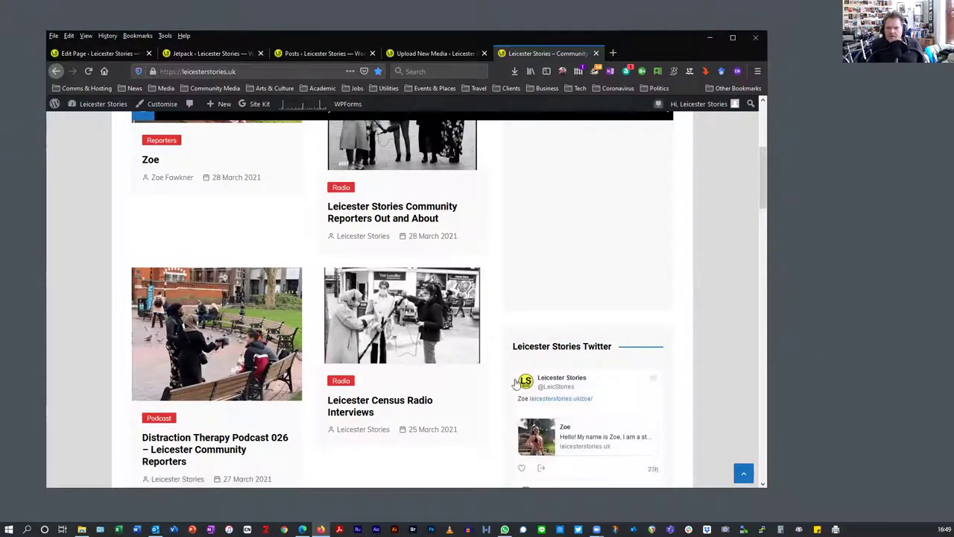
pyautogui.scroll(-2, 536, 328)
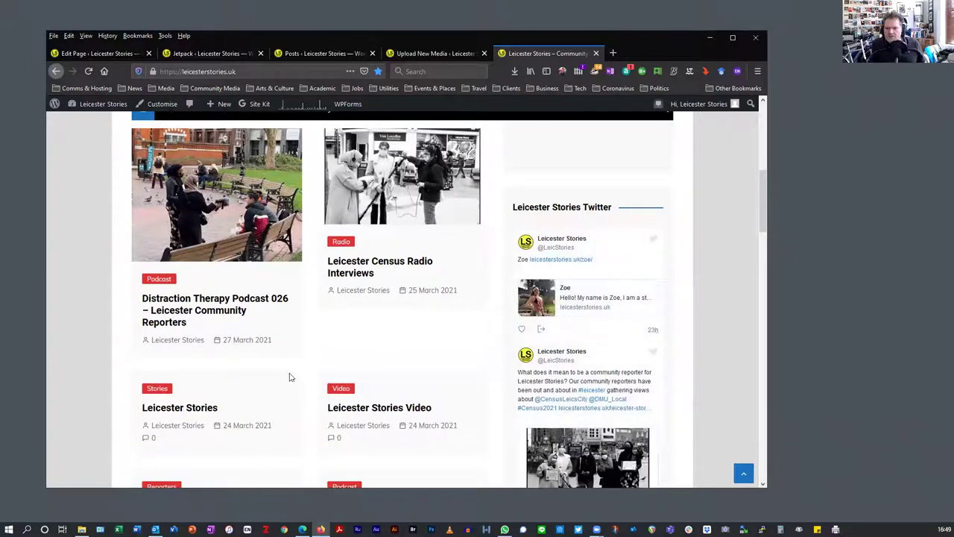
pyautogui.scroll(3, 116, 307)
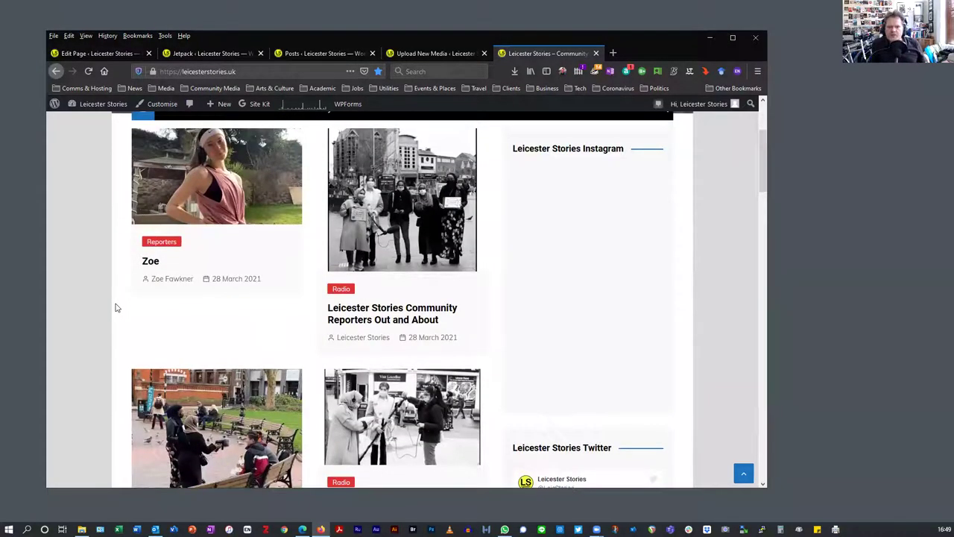
pyautogui.scroll(2, 88, 296)
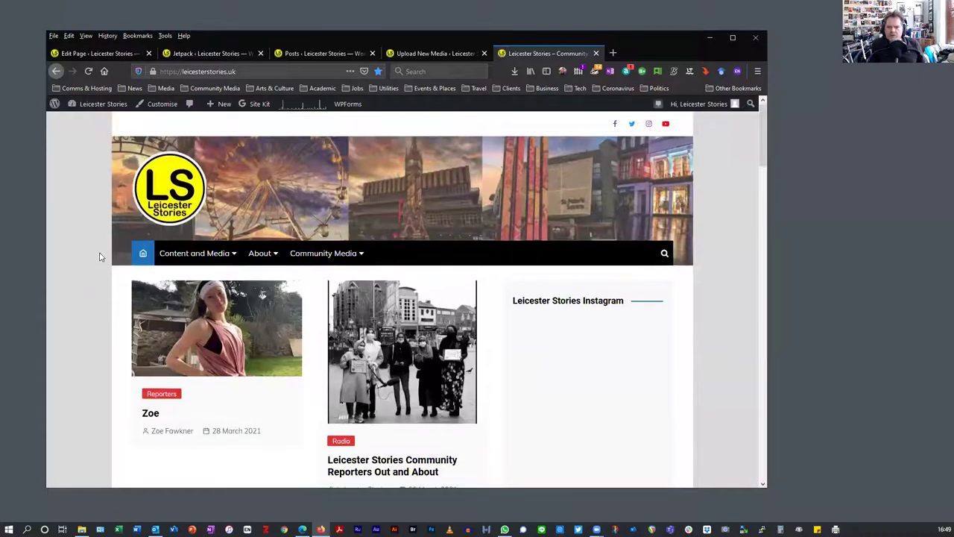